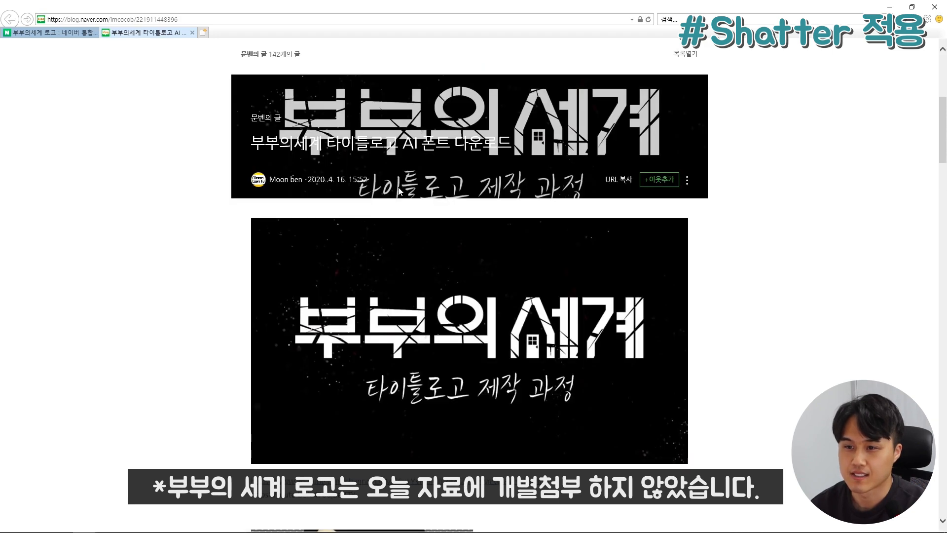
Step: Look through the blog post offering the title logo's AI font file
{"action": "scroll", "coordinate": [399, 190], "scroll_direction": "down", "scroll_amount": 15}
{"action": "scroll", "coordinate": [414, 228], "scroll_direction": "down", "scroll_amount": 10}
{"action": "scroll", "coordinate": [417, 229], "scroll_direction": "up", "scroll_amount": 5}
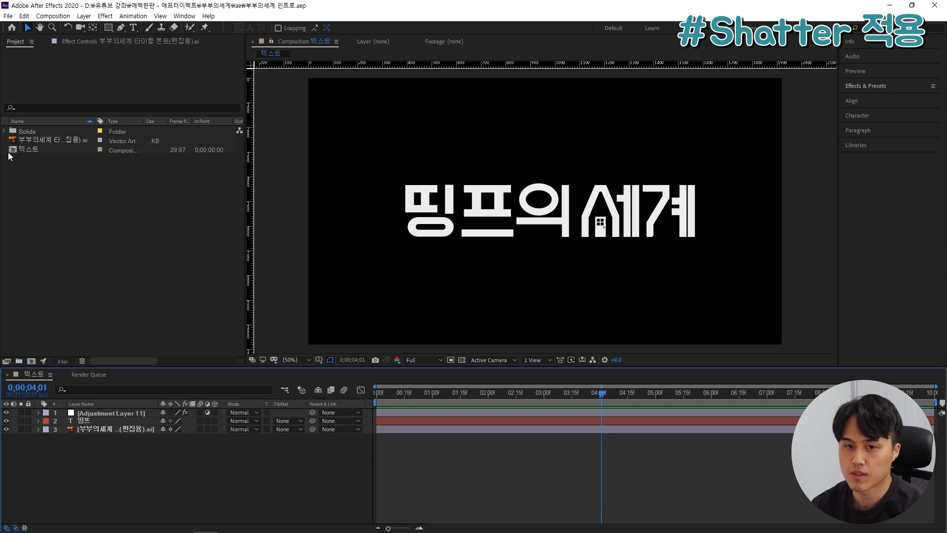
Step: Switch to After Effects, confirm ECECEC as the adjustment layer's Fill color, and save the project
{"action": "left_click", "coordinate": [106, 429]}
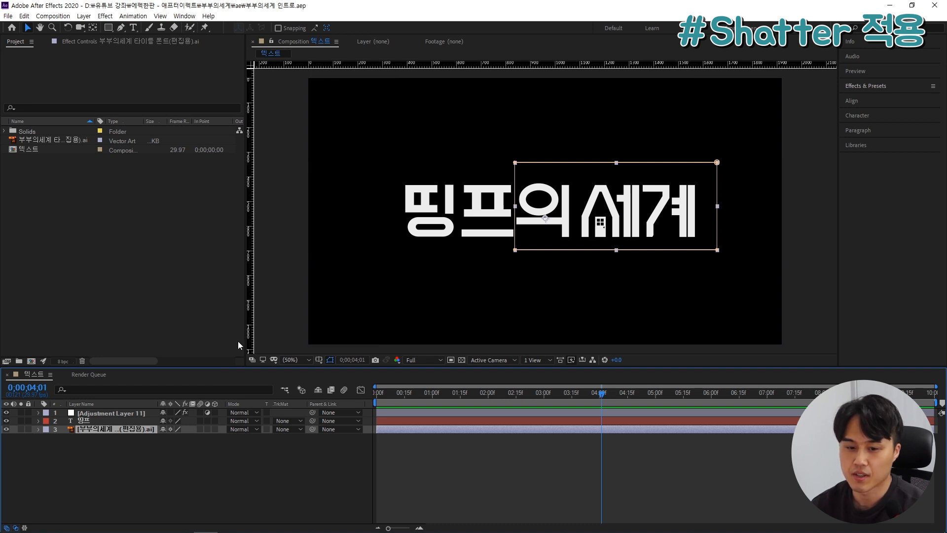
{"action": "left_click", "coordinate": [119, 413]}
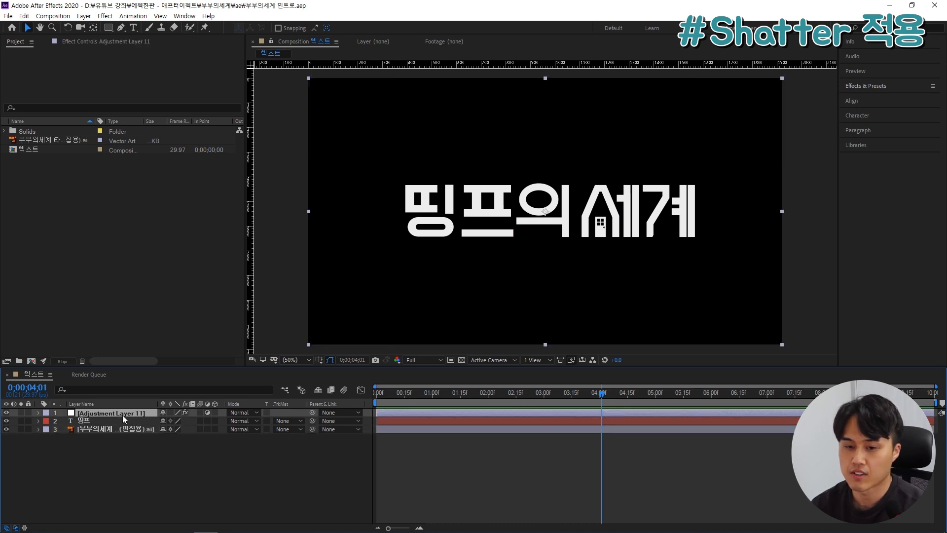
{"action": "left_click", "coordinate": [99, 42]}
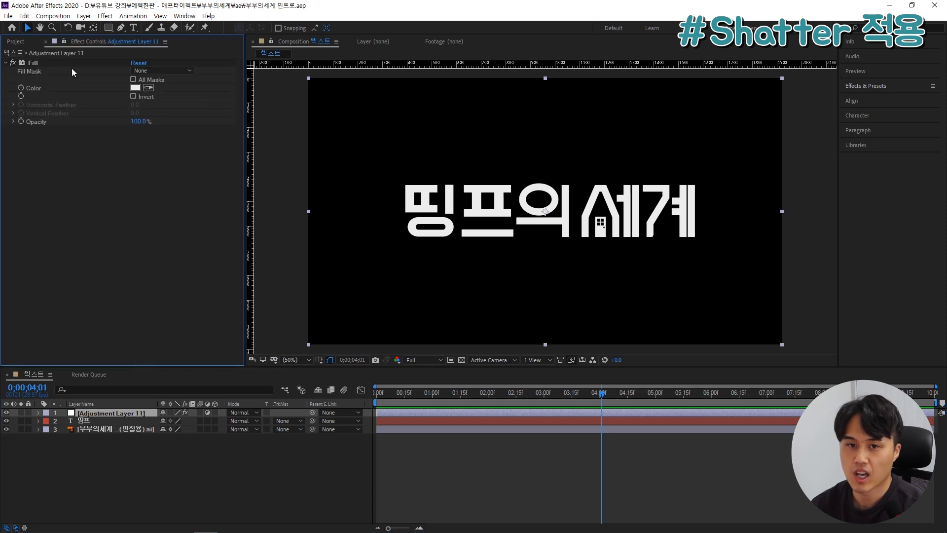
{"action": "left_click", "coordinate": [135, 88]}
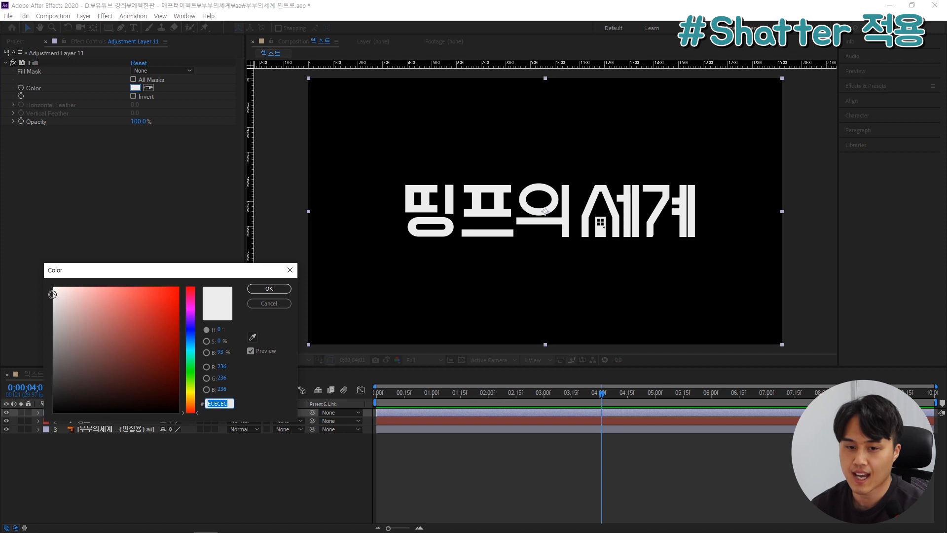
{"action": "left_click", "coordinate": [269, 289]}
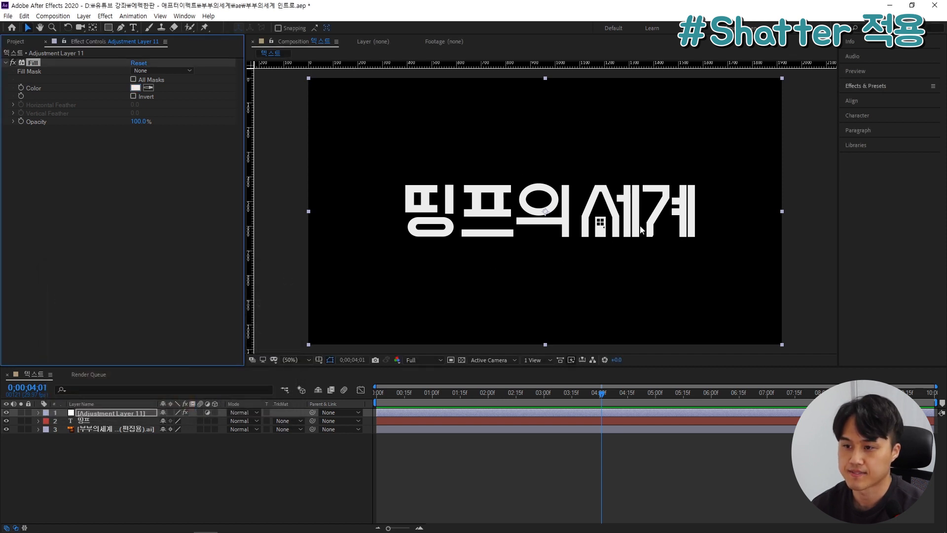
{"action": "left_click", "coordinate": [609, 475]}
{"action": "key", "text": "ctrl+s"}
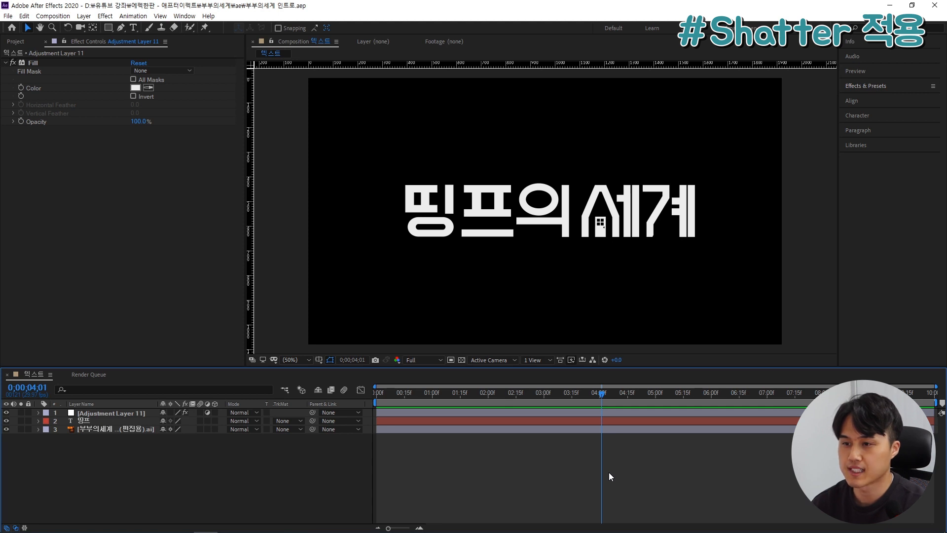
Step: Create a 1920 x 1080, 29.97 fps, 10-second composition named 메인
{"action": "key", "text": "ctrl+n"}
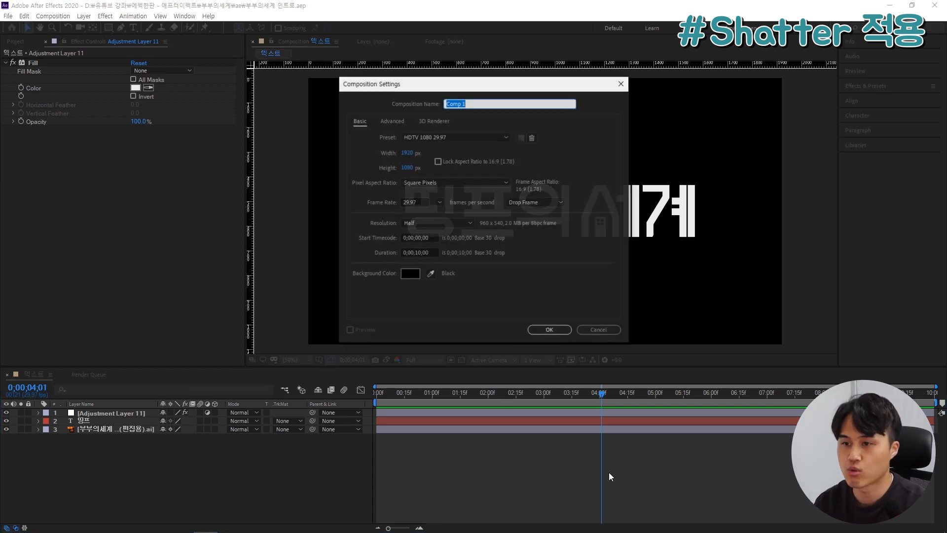
{"action": "type", "text": "메인"}
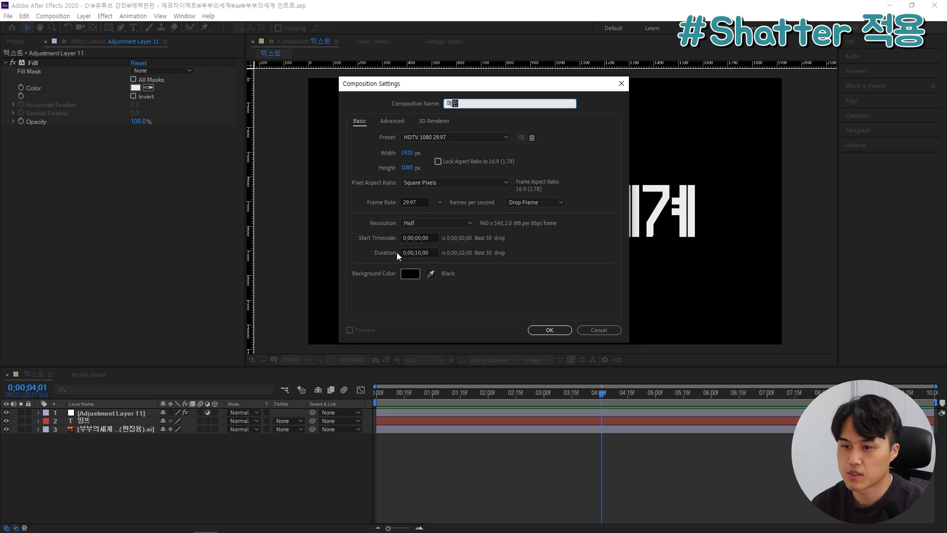
{"action": "left_click", "coordinate": [549, 329]}
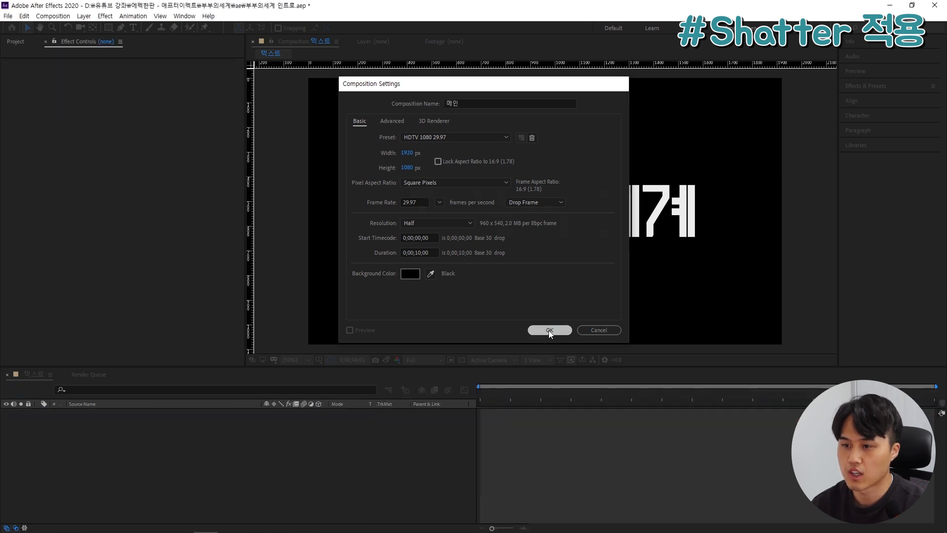
Step: Add the 텍스트 composition as a layer in the 메인 composition
{"action": "left_click", "coordinate": [13, 43]}
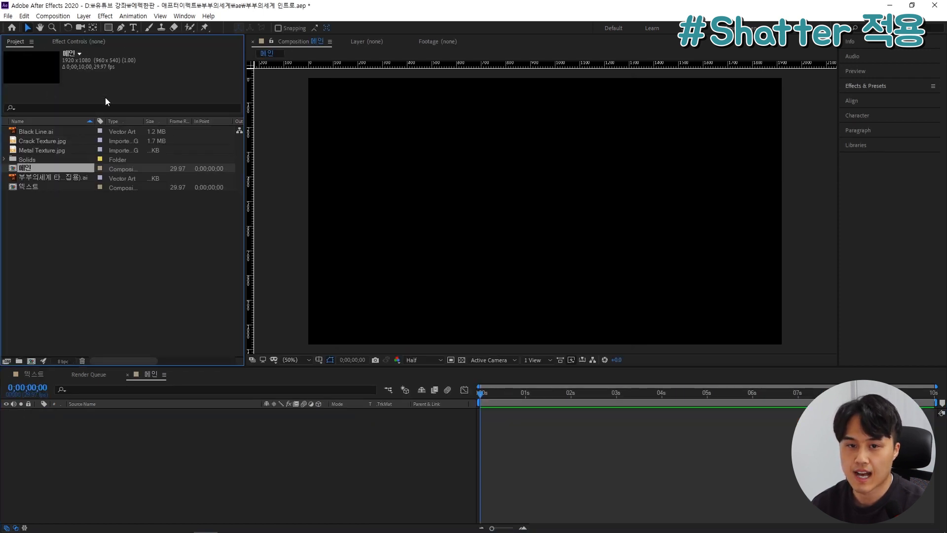
{"action": "left_click", "coordinate": [117, 224]}
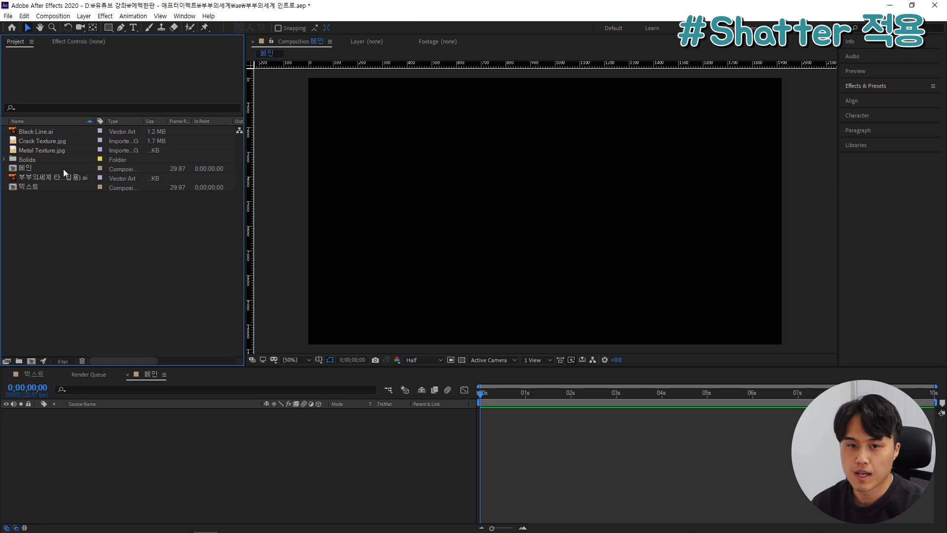
{"action": "left_click", "coordinate": [34, 186]}
{"action": "left_click_drag", "start_coordinate": [33, 186], "coordinate": [301, 447]}
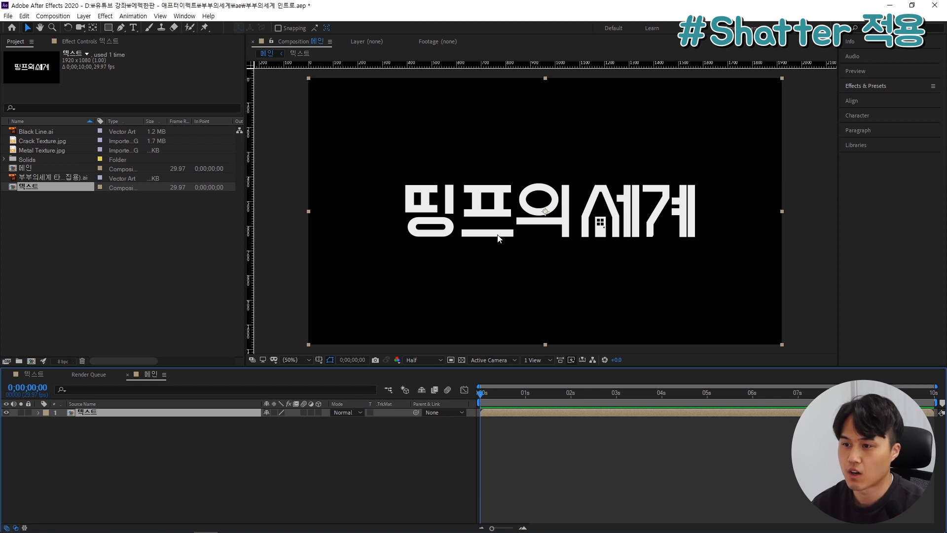
Step: Find the Shatter effect and apply it to the 텍스트 layer
{"action": "left_click", "coordinate": [899, 83]}
{"action": "left_click", "coordinate": [902, 101]}
{"action": "type", "text": "shatter"}
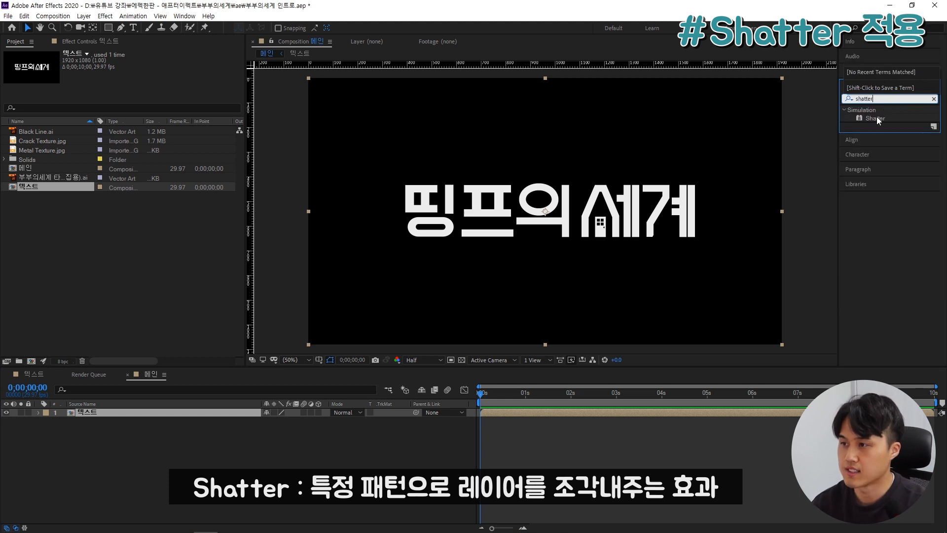
{"action": "double_click", "coordinate": [876, 118]}
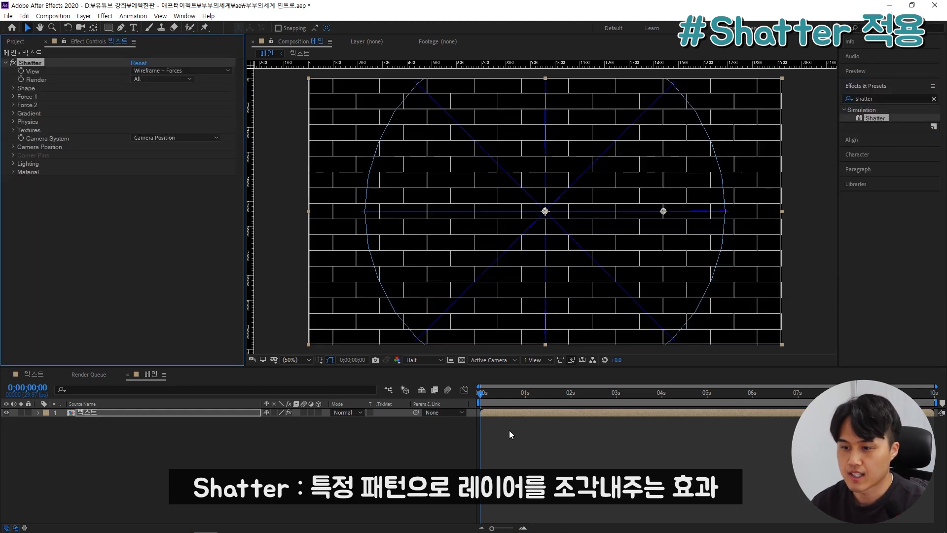
Step: Preview the default Shatter animation in wireframe and examine how the pieces break apart in its first frames
{"action": "key", "text": "space"}
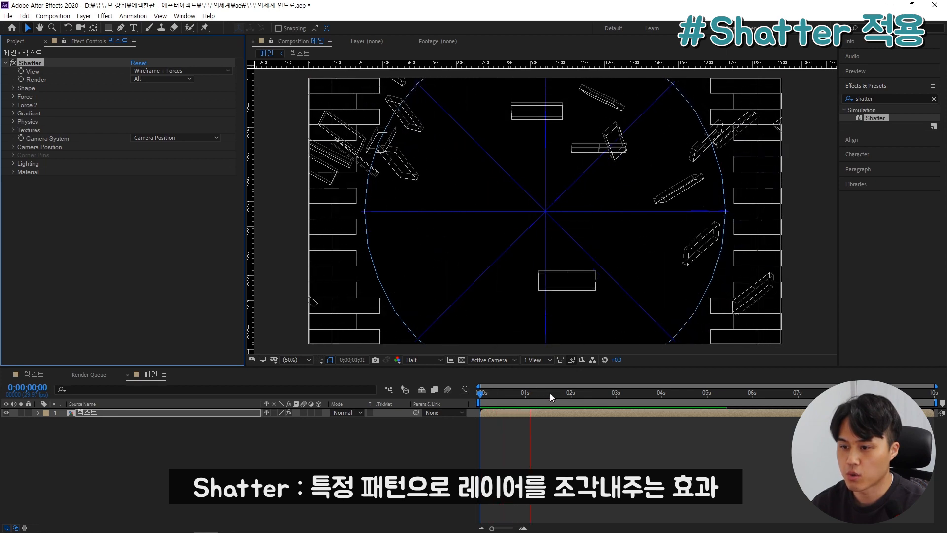
{"action": "left_click_drag", "start_coordinate": [550, 399], "coordinate": [464, 405]}
{"action": "key", "text": "space"}
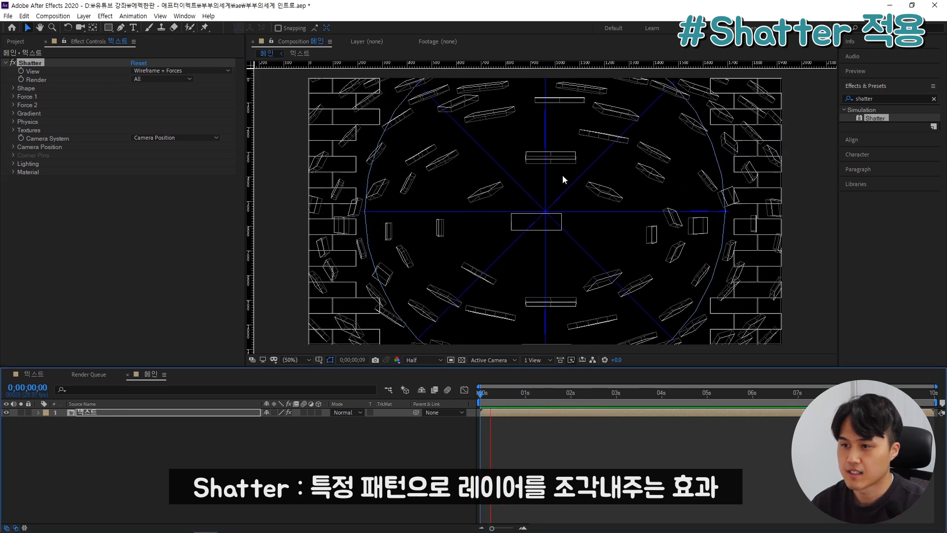
{"action": "key", "text": "space"}
{"action": "key", "text": "space"}
{"action": "key", "text": "space"}
{"action": "left_click_drag", "start_coordinate": [506, 395], "coordinate": [490, 399]}
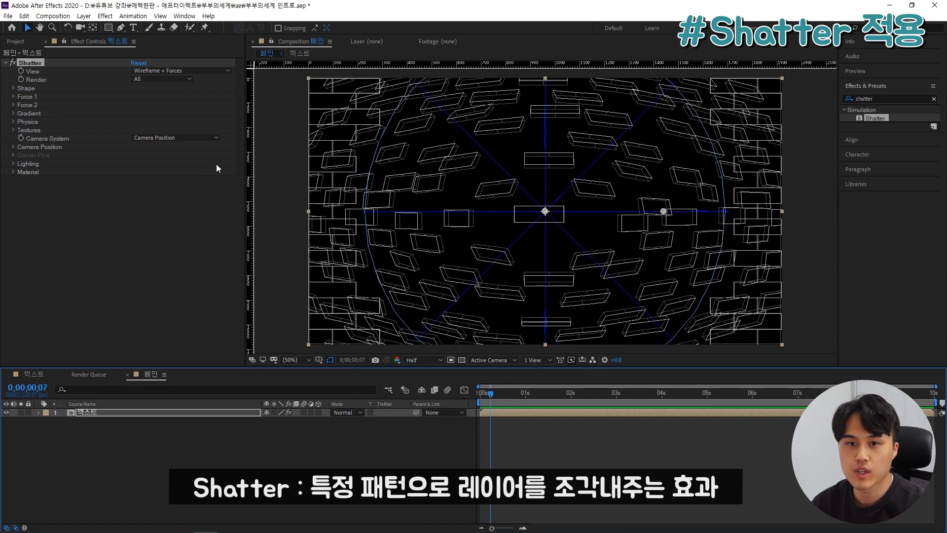
Step: Set the Shatter view to Rendered, preview the shattering title, and return to the first frame
{"action": "left_click", "coordinate": [152, 70]}
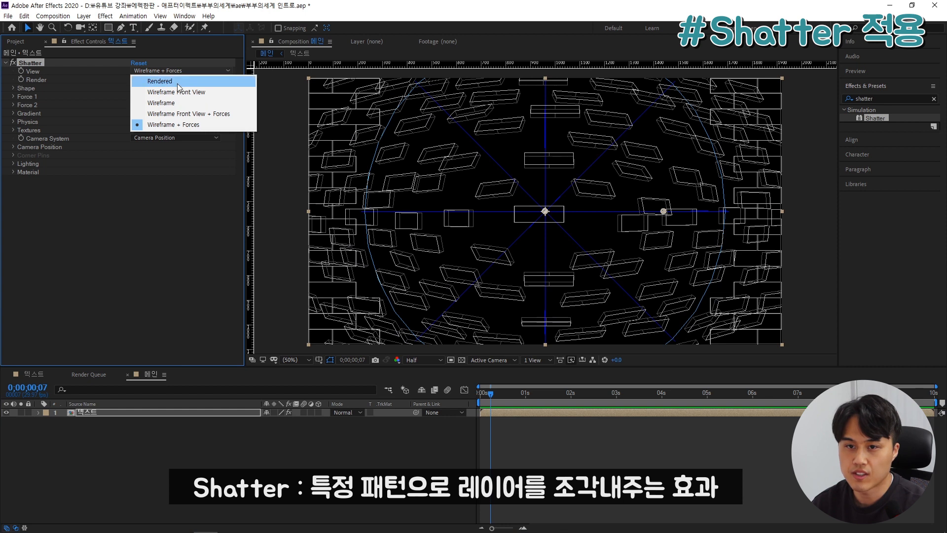
{"action": "left_click", "coordinate": [177, 83]}
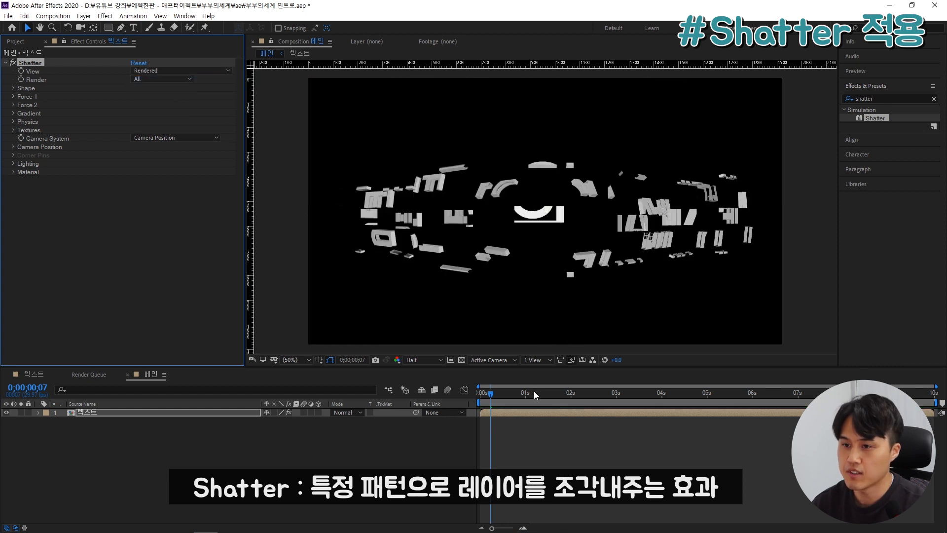
{"action": "left_click_drag", "start_coordinate": [495, 394], "coordinate": [477, 394]}
{"action": "key", "text": "space"}
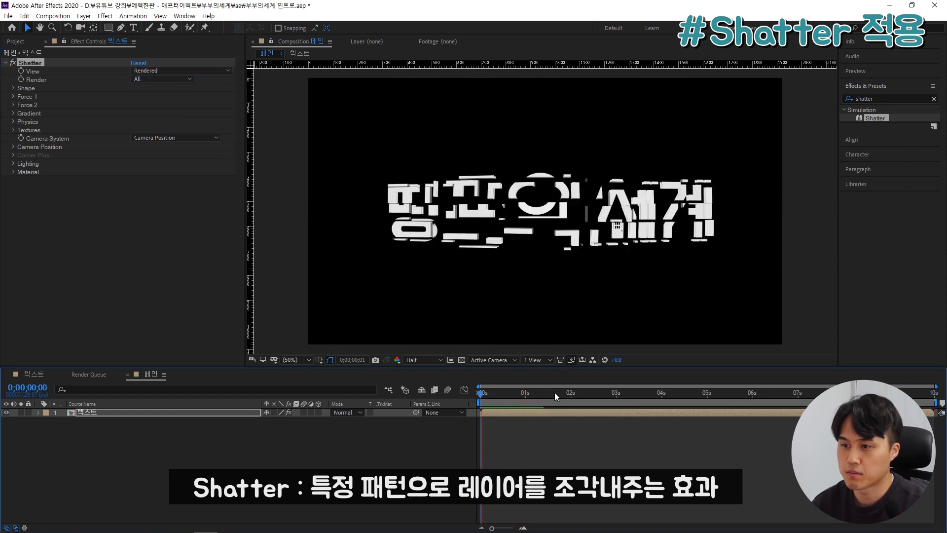
{"action": "left_click_drag", "start_coordinate": [540, 398], "coordinate": [492, 412]}
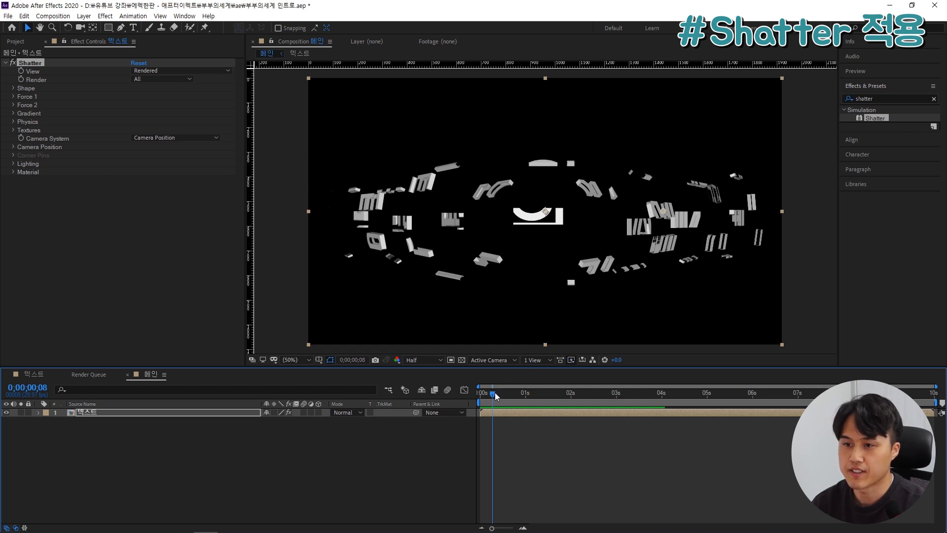
{"action": "left_click_drag", "start_coordinate": [495, 394], "coordinate": [479, 394]}
Step: Add Black Line.ai to the 메인 composition above the 텍스트 layer
{"action": "left_click", "coordinate": [15, 41]}
{"action": "left_click", "coordinate": [54, 131]}
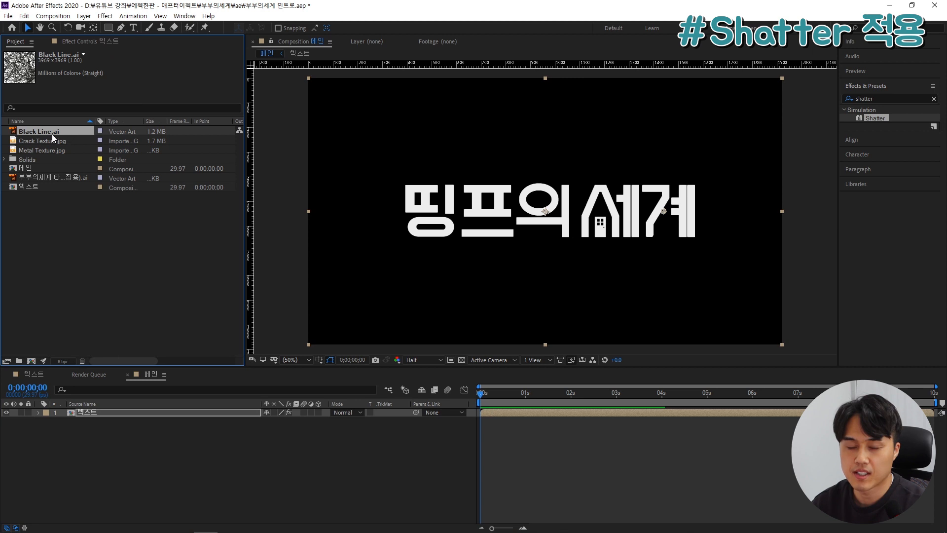
{"action": "left_click_drag", "start_coordinate": [52, 131], "coordinate": [161, 411]}
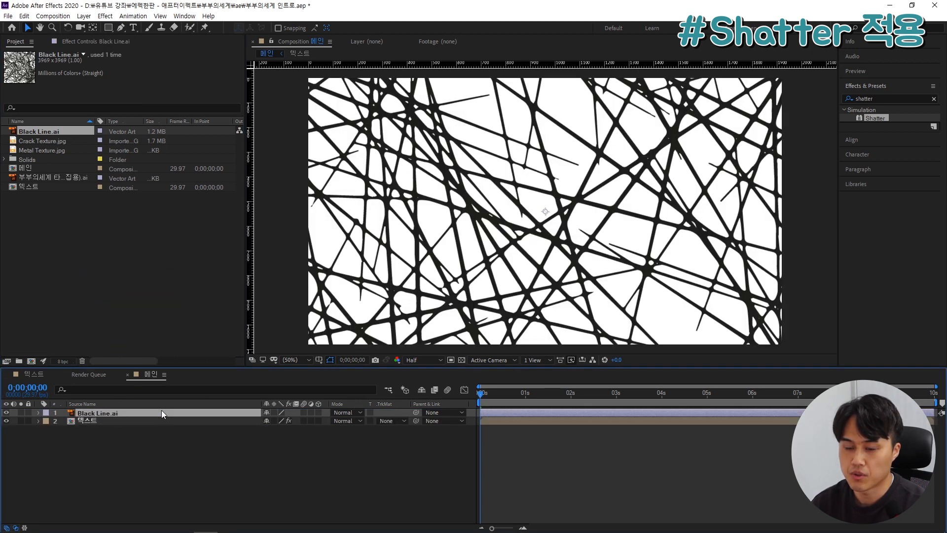
Step: Find the Invert effect and apply it to the Black Line.ai layer
{"action": "double_click", "coordinate": [893, 96]}
{"action": "type", "text": "invert"}
{"action": "double_click", "coordinate": [883, 117]}
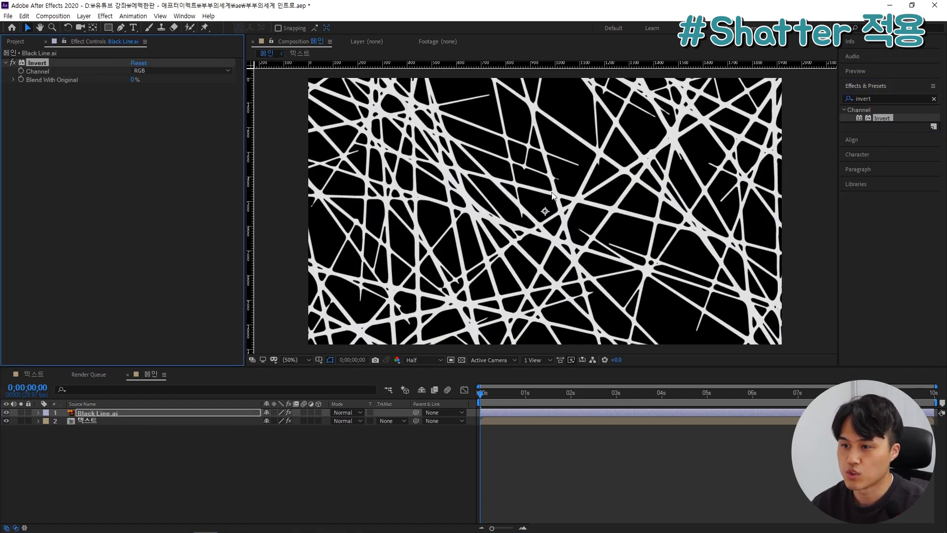
Step: Pre-compose the Black Line.ai layer as 쉐터 텍스쳐, moving all attributes into the new composition, and hide the resulting layer
{"action": "right_click", "coordinate": [114, 413]}
{"action": "left_click", "coordinate": [173, 368]}
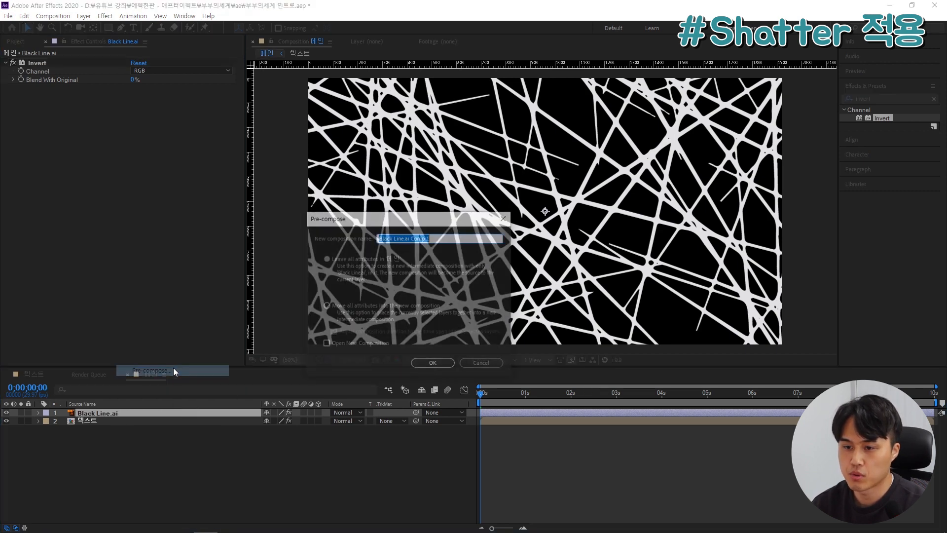
{"action": "left_click", "coordinate": [326, 306]}
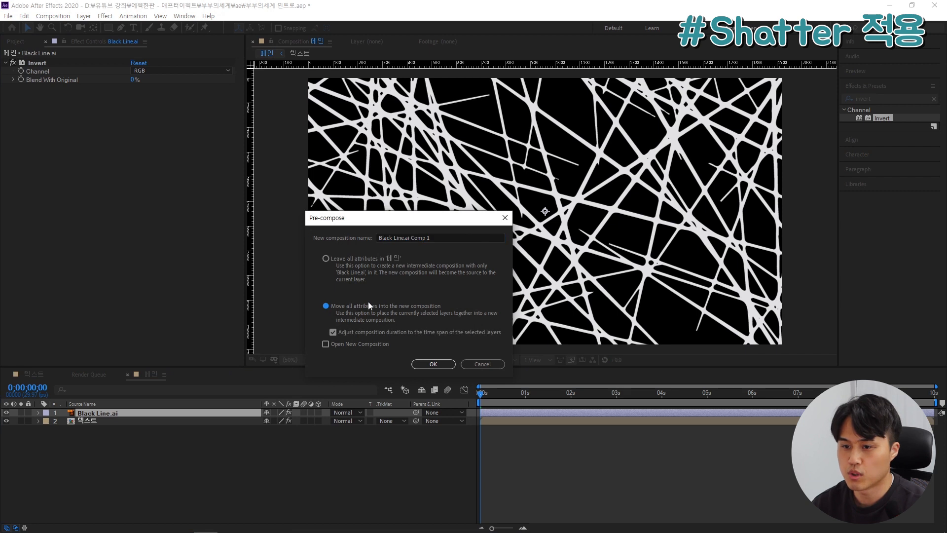
{"action": "left_click", "coordinate": [467, 235]}
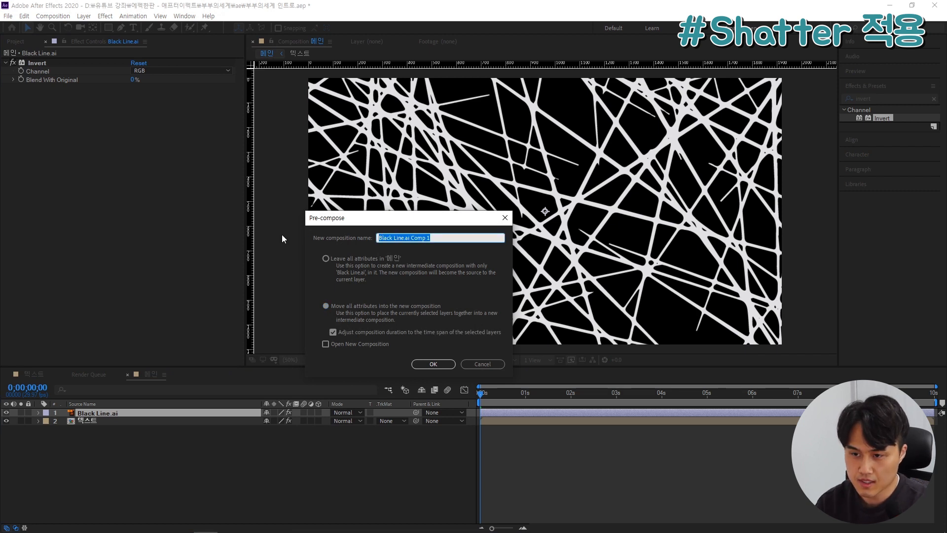
{"action": "type", "text": "쉐터"}
{"action": "type", "text": " 텍스처"}
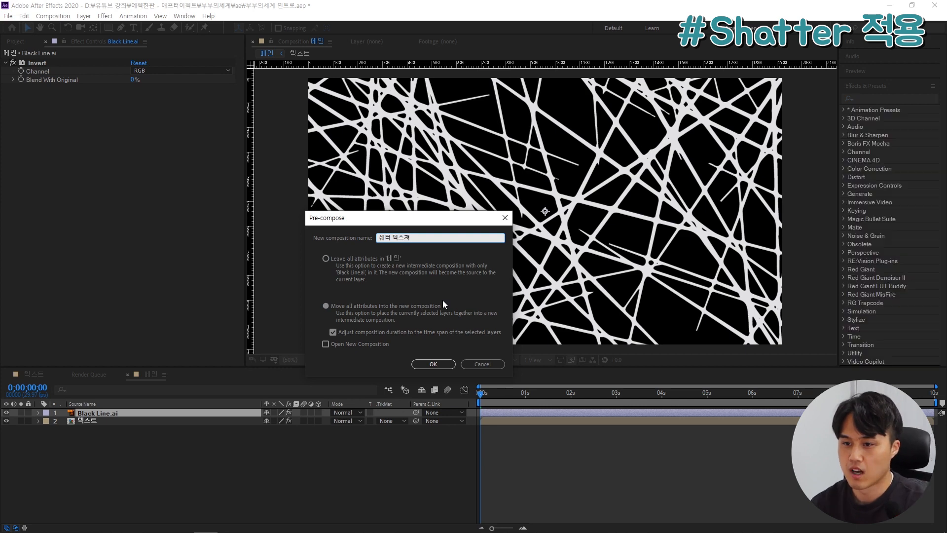
{"action": "left_click", "coordinate": [440, 363]}
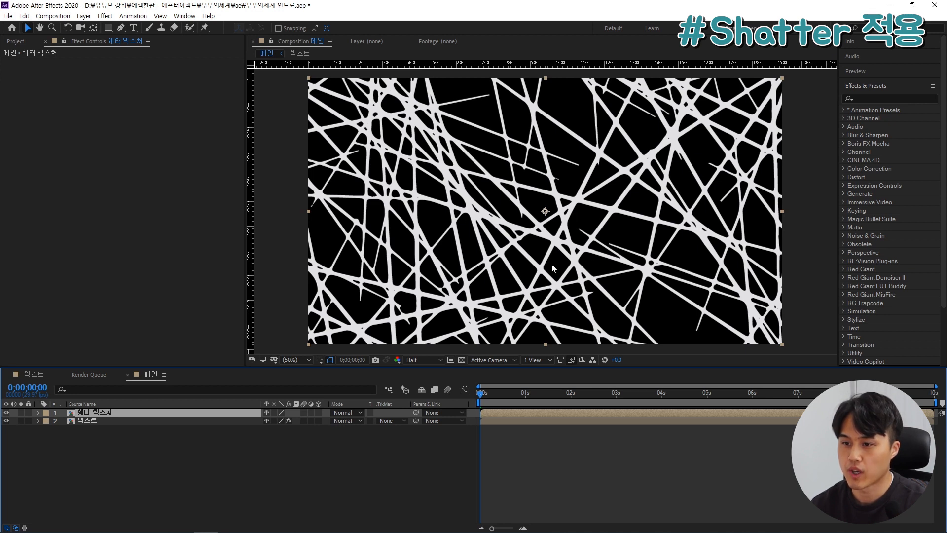
{"action": "left_click", "coordinate": [7, 413]}
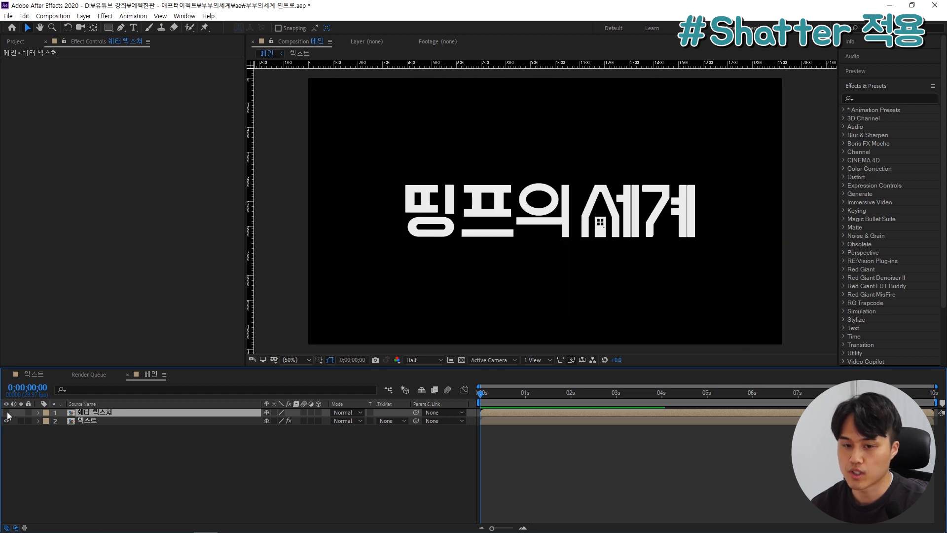
Step: Set the Shape pattern of the 텍스트 layer's Shatter effect to Custom
{"action": "left_click", "coordinate": [105, 422]}
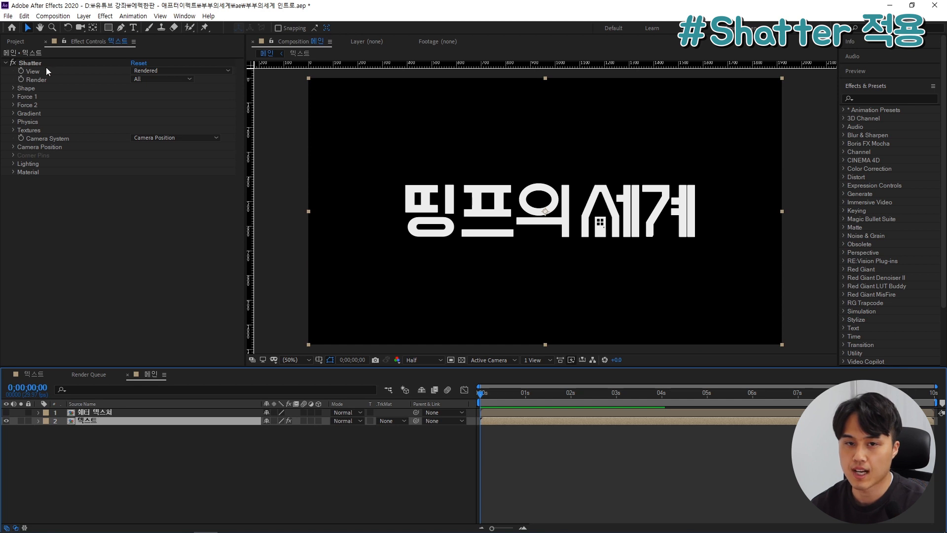
{"action": "left_click", "coordinate": [14, 88]}
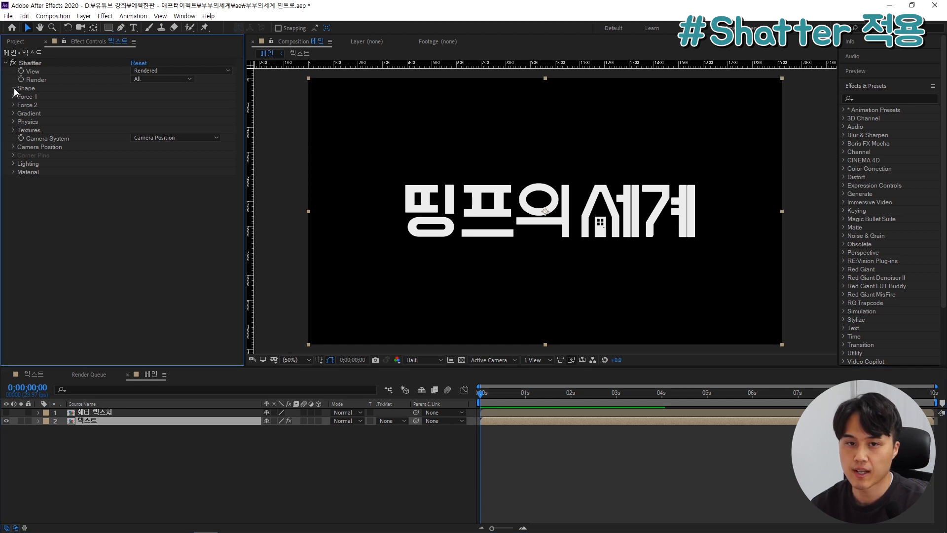
{"action": "left_click", "coordinate": [165, 96]}
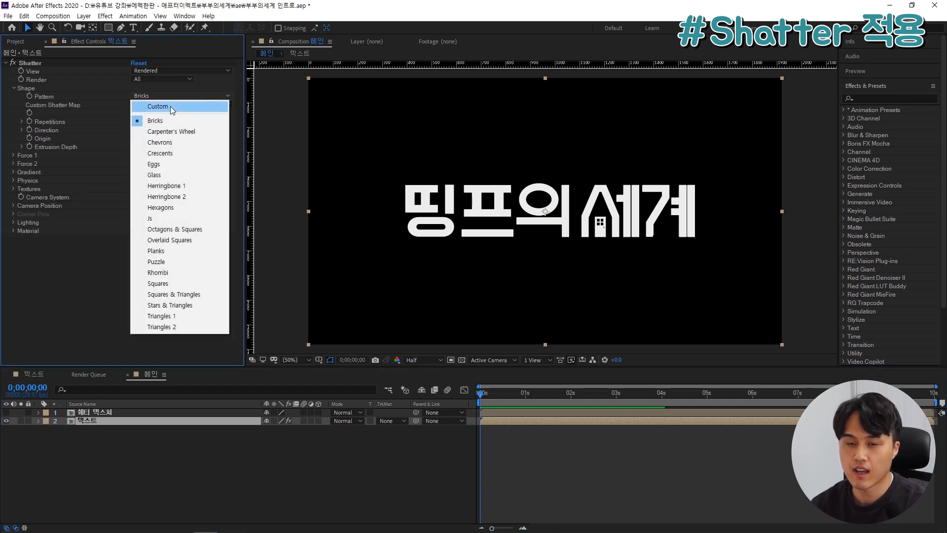
{"action": "left_click", "coordinate": [171, 106]}
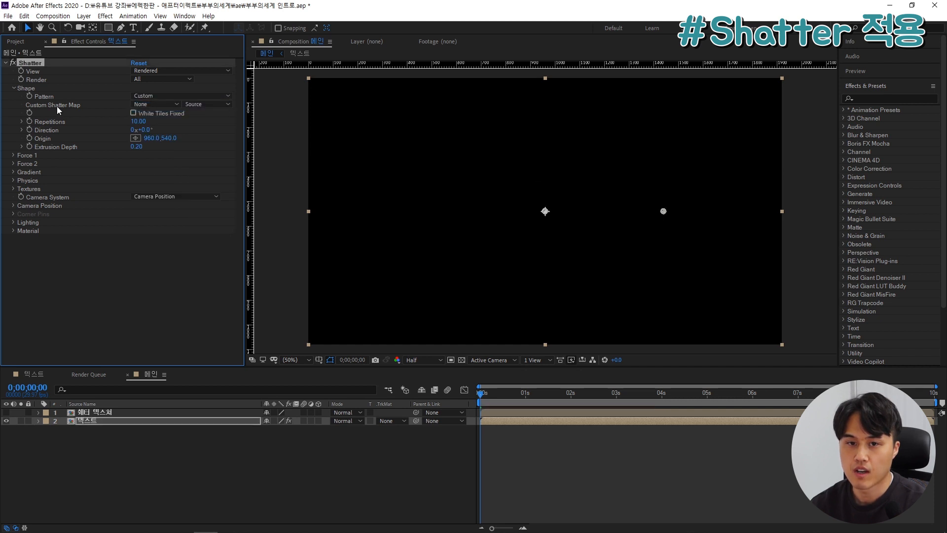
Step: Set the Shatter effect's Custom Shatter Map to the 쉐터 텍스쳐 layer and preview the start of the breakup
{"action": "left_click", "coordinate": [155, 103]}
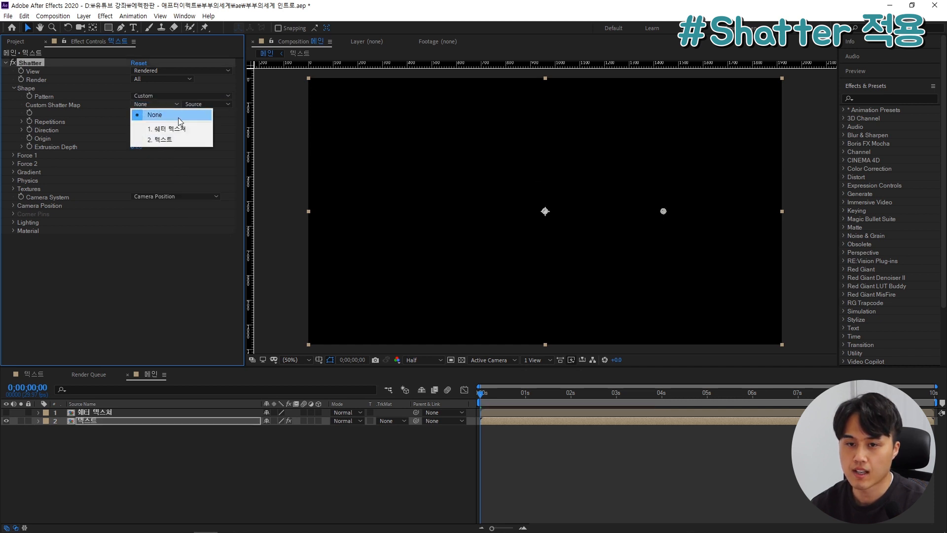
{"action": "left_click", "coordinate": [179, 130]}
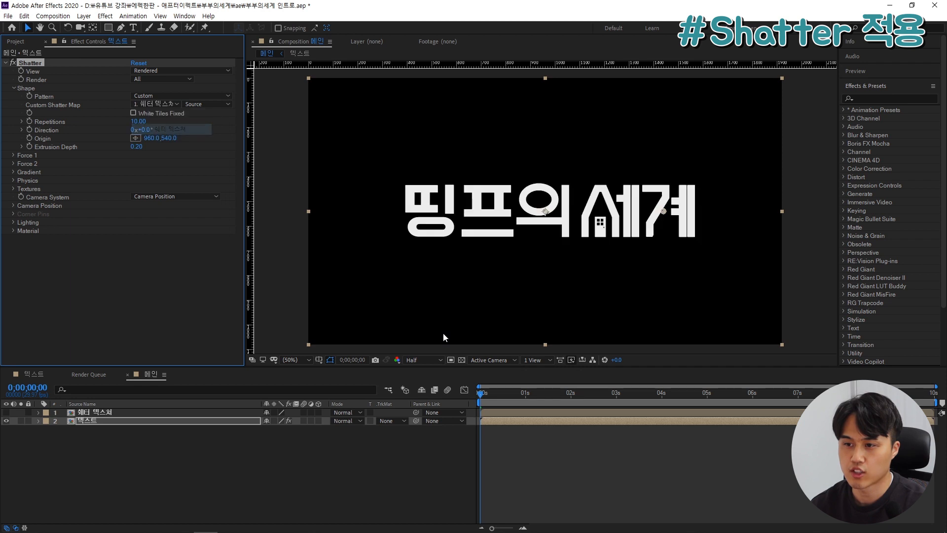
{"action": "left_click", "coordinate": [484, 399]}
{"action": "key", "text": "space"}
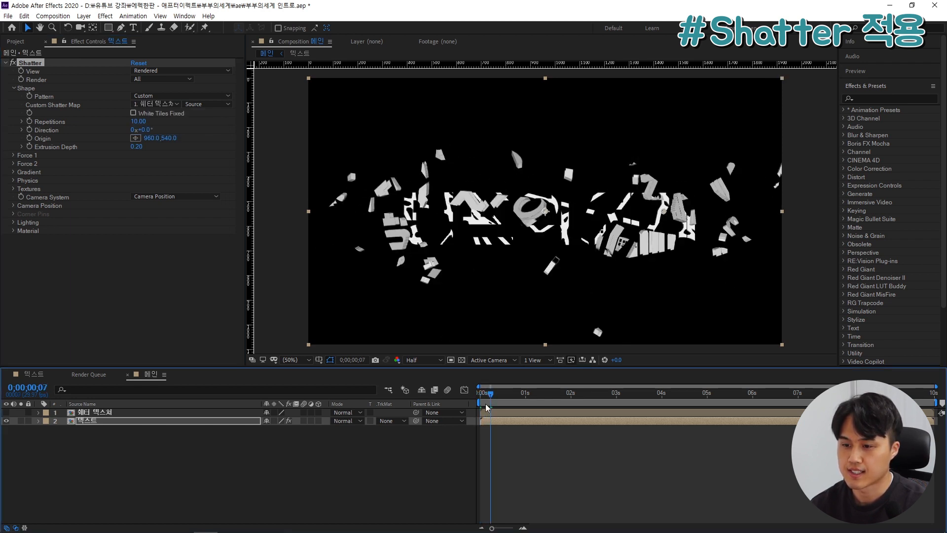
{"action": "left_click", "coordinate": [487, 402]}
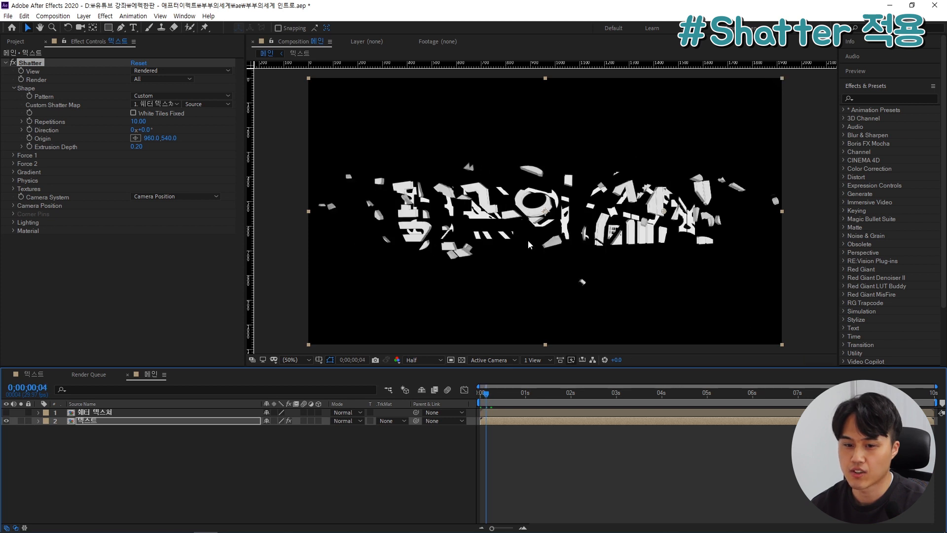
Step: Examine the line pattern inside the 쉐터 텍스쳐 composition, then return to 메인 with the 텍스트 layer selected
{"action": "double_click", "coordinate": [106, 413]}
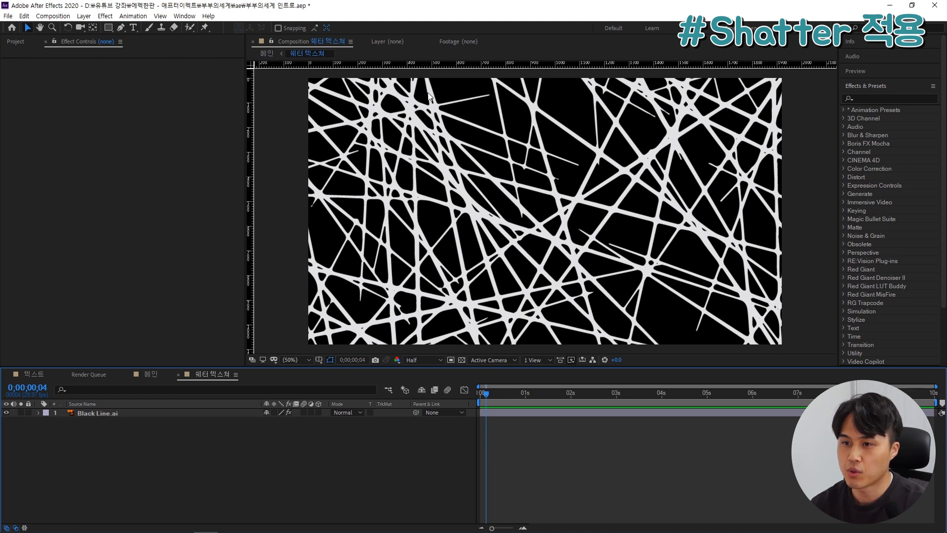
{"action": "left_click", "coordinate": [148, 375]}
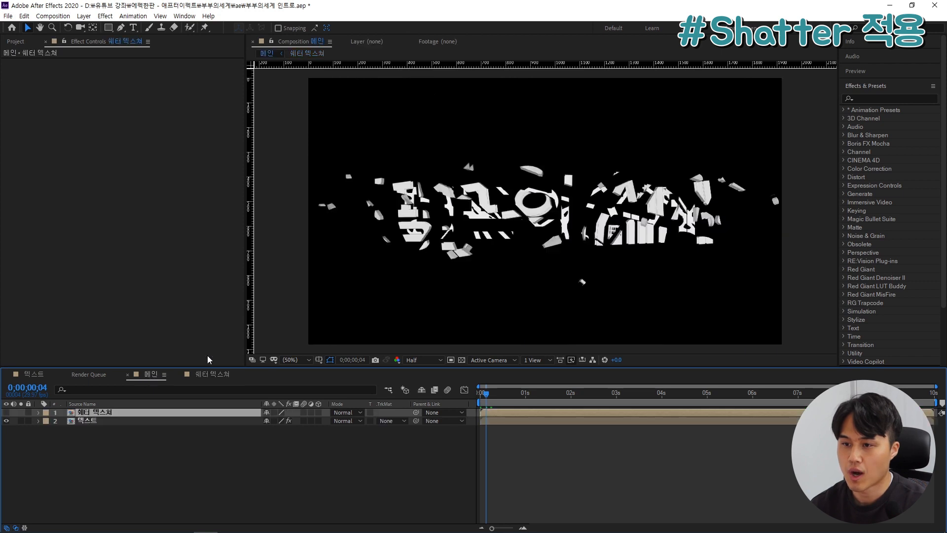
{"action": "left_click", "coordinate": [521, 272]}
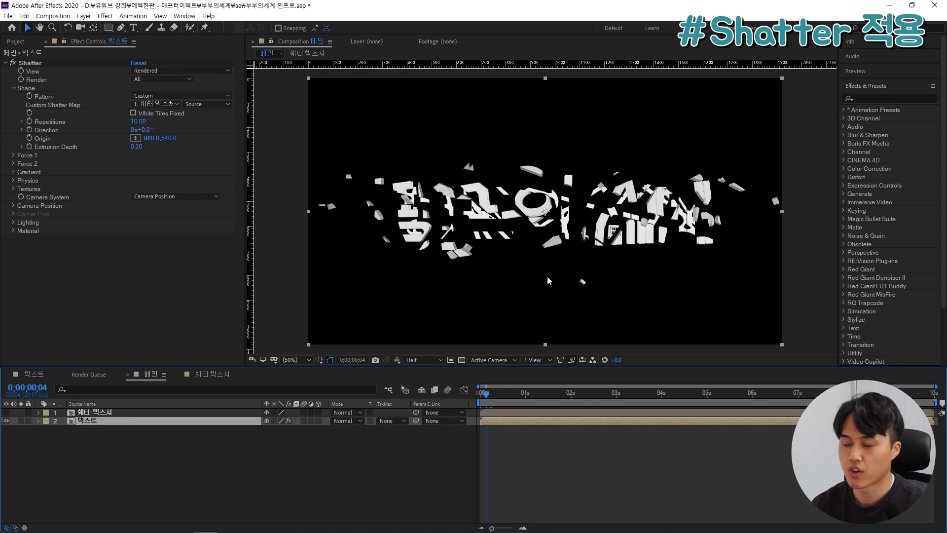
Step: Set the Shatter shape's Extrusion Depth to 0 and preview the flat fragments from the first frame
{"action": "left_click", "coordinate": [490, 398]}
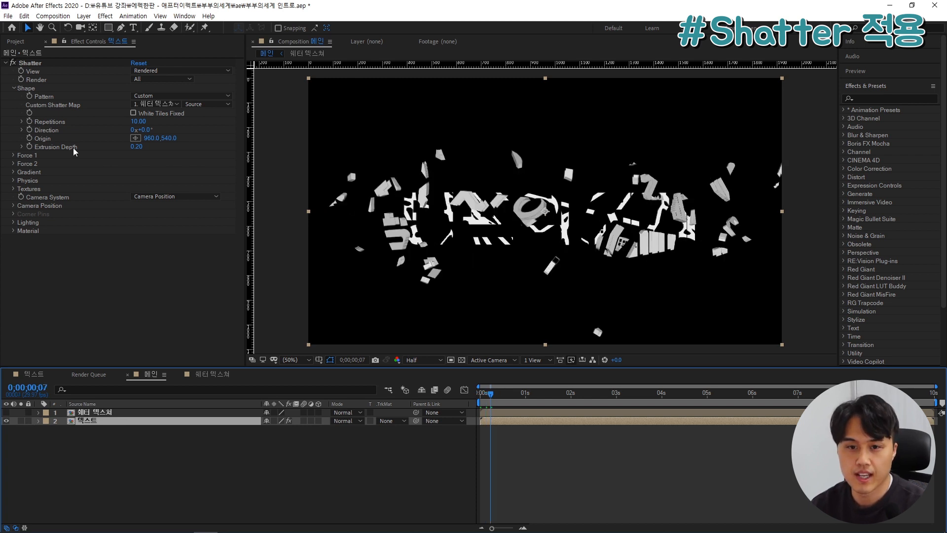
{"action": "left_click", "coordinate": [136, 147]}
{"action": "type", "text": "0"}
{"action": "key", "text": "Return"}
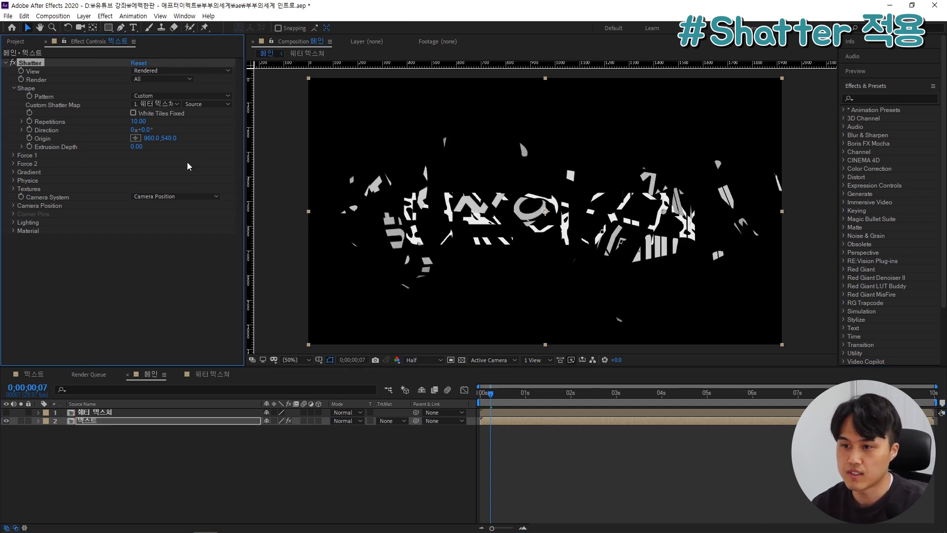
{"action": "left_click_drag", "start_coordinate": [489, 395], "coordinate": [461, 396]}
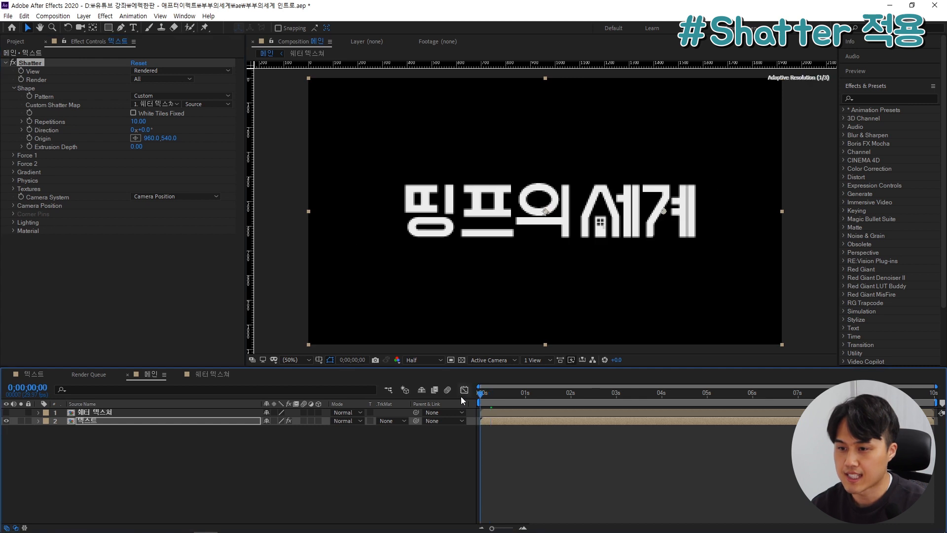
{"action": "key", "text": "space"}
{"action": "key", "text": "space"}
Step: Set the Strength of the Shatter effect's Force 1 to 0.5 and preview the softer breakup
{"action": "left_click", "coordinate": [13, 155]}
{"action": "left_click", "coordinate": [137, 191]}
{"action": "type", "text": "0.5"}
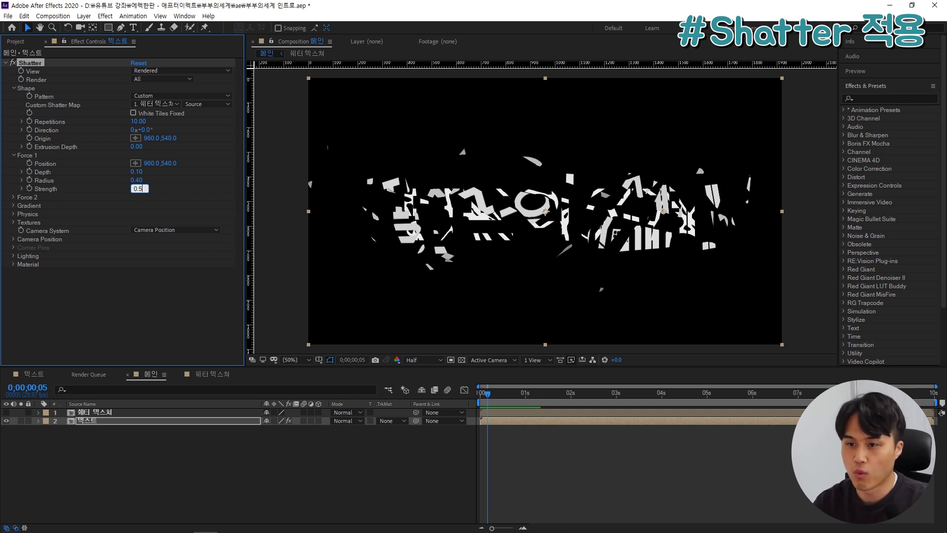
{"action": "key", "text": "Return"}
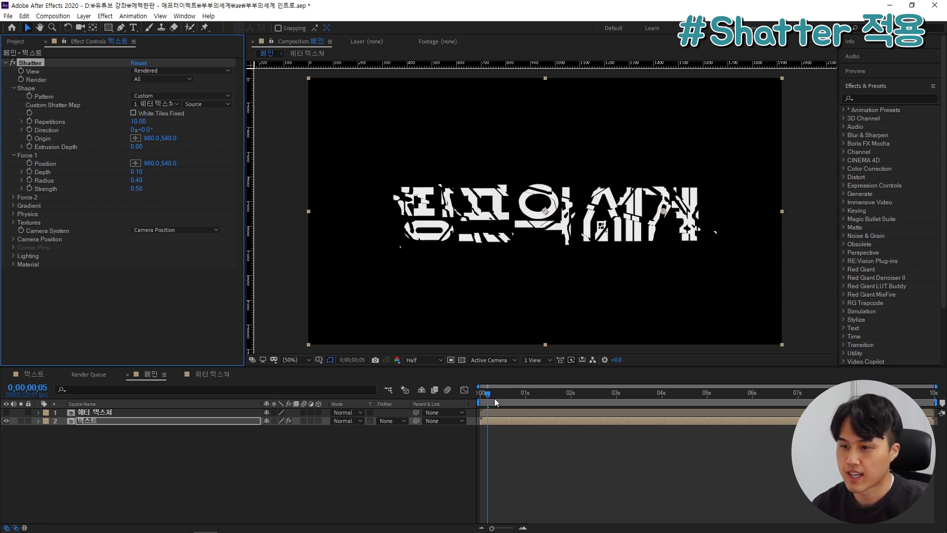
{"action": "key", "text": "space"}
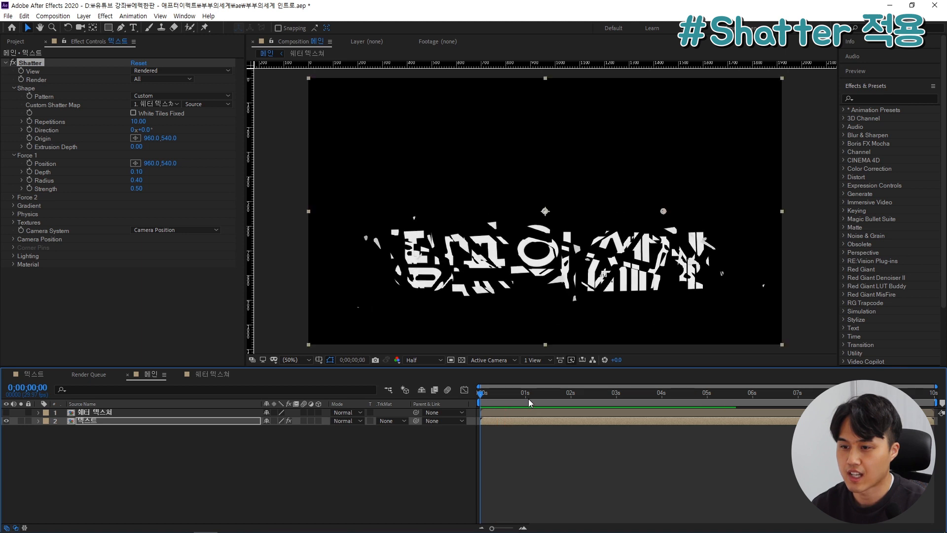
{"action": "left_click", "coordinate": [501, 401]}
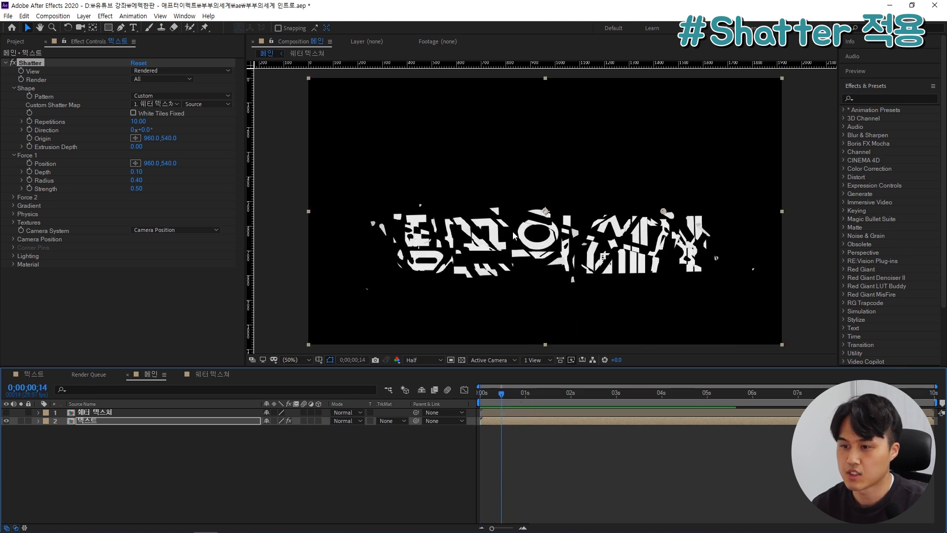
Step: Set the Gravity in the Shatter effect's Physics settings to 0 and preview the animation from the start
{"action": "left_click", "coordinate": [14, 215]}
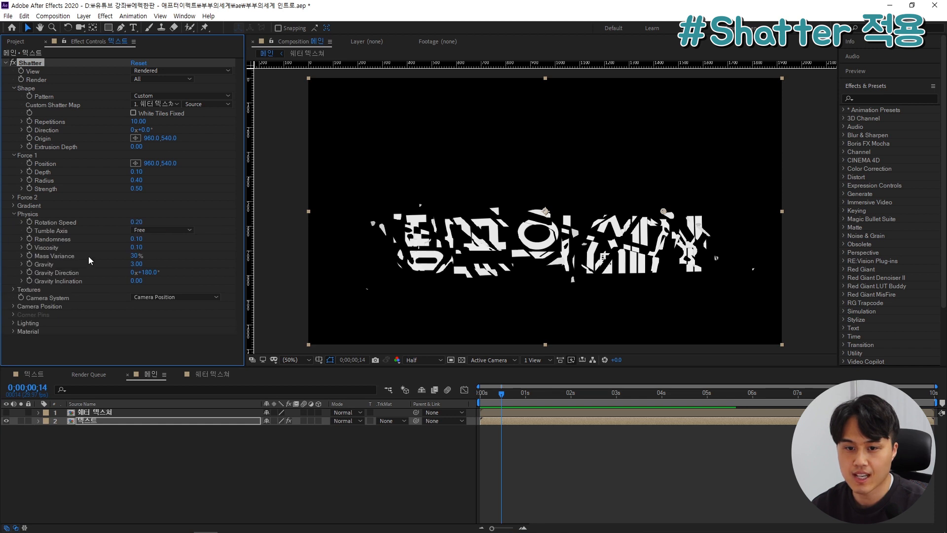
{"action": "left_click", "coordinate": [133, 264]}
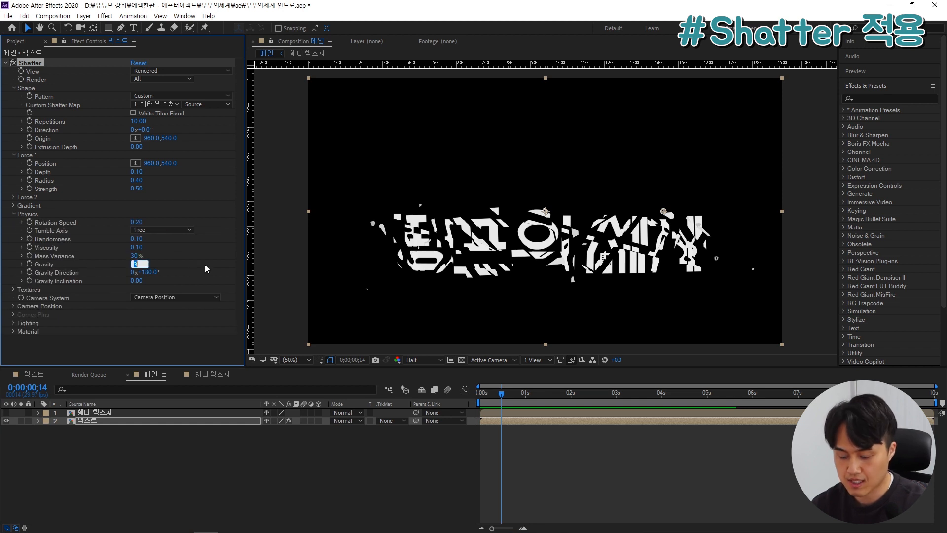
{"action": "type", "text": "0"}
{"action": "key", "text": "Return"}
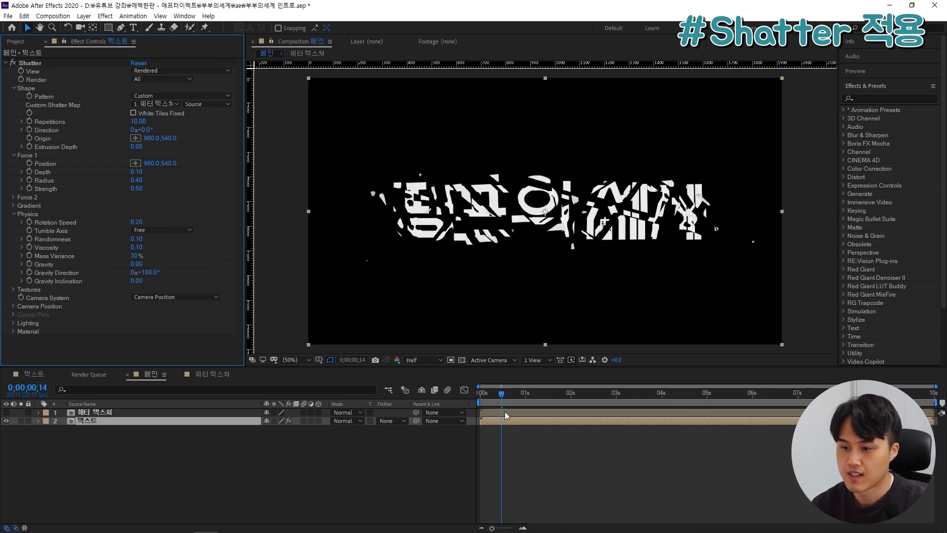
{"action": "left_click_drag", "start_coordinate": [500, 393], "coordinate": [479, 394]}
{"action": "key", "text": "space"}
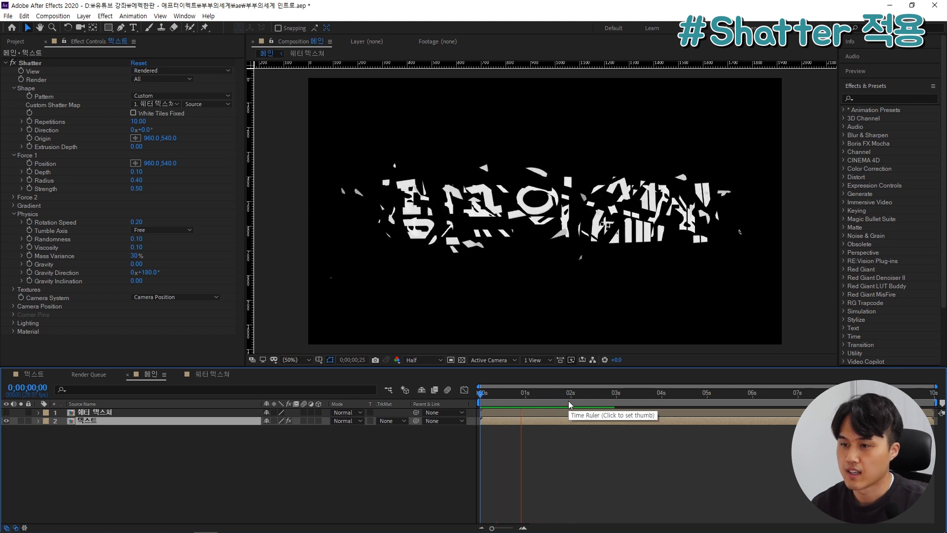
{"action": "key", "text": "space"}
{"action": "mouse_move", "coordinate": [481, 413]}
{"action": "left_mouse_down"}
{"action": "mouse_move", "coordinate": [573, 413]}
{"action": "mouse_move", "coordinate": [470, 411]}
{"action": "left_mouse_up"}
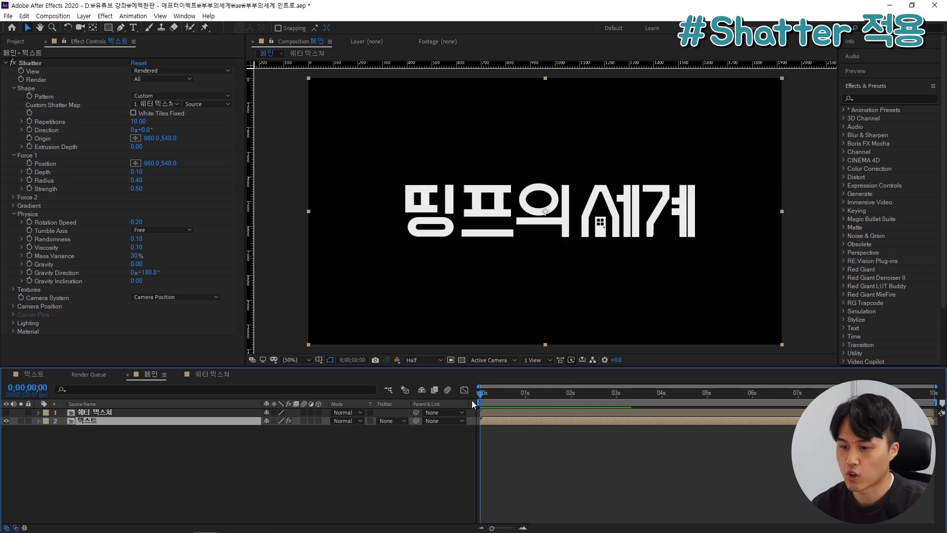
Step: Shift the 쉐터 텍스쳐 and 텍스트 layers together so that both start at 3 seconds
{"action": "left_click", "coordinate": [125, 411], "text": "shift"}
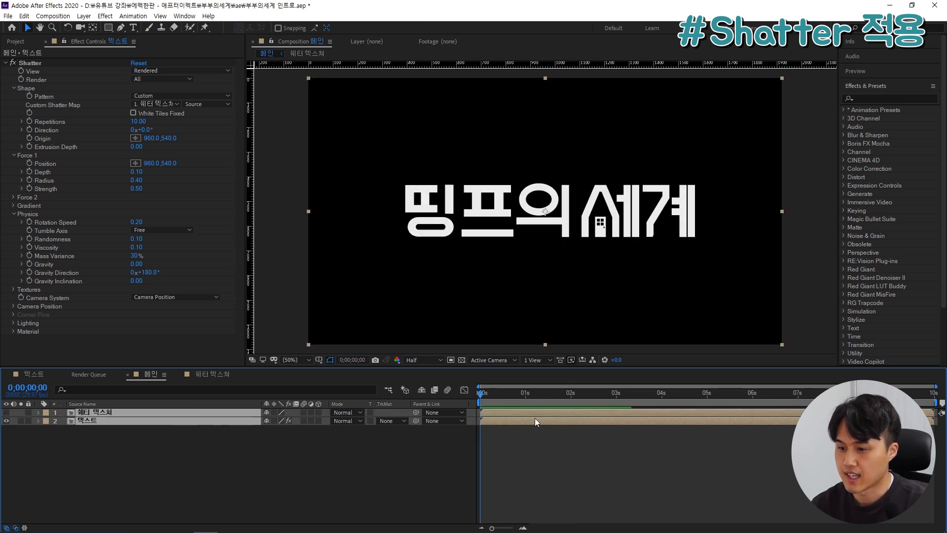
{"action": "left_click_drag", "start_coordinate": [527, 413], "coordinate": [659, 413]}
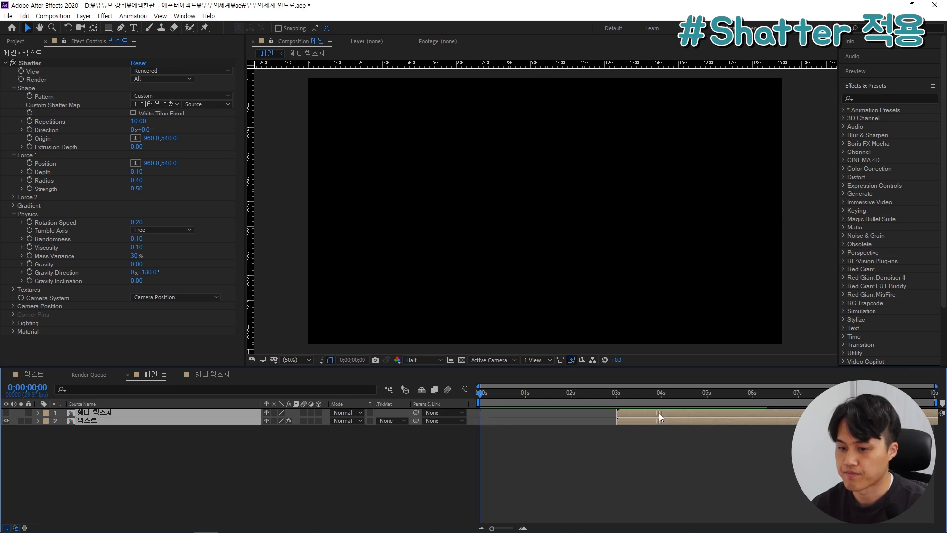
{"action": "left_click", "coordinate": [306, 471]}
Step: Add the 텍스트 composition again as the lowest layer, split it at 0;00;03;00 and delete the part after the split
{"action": "left_click", "coordinate": [15, 42]}
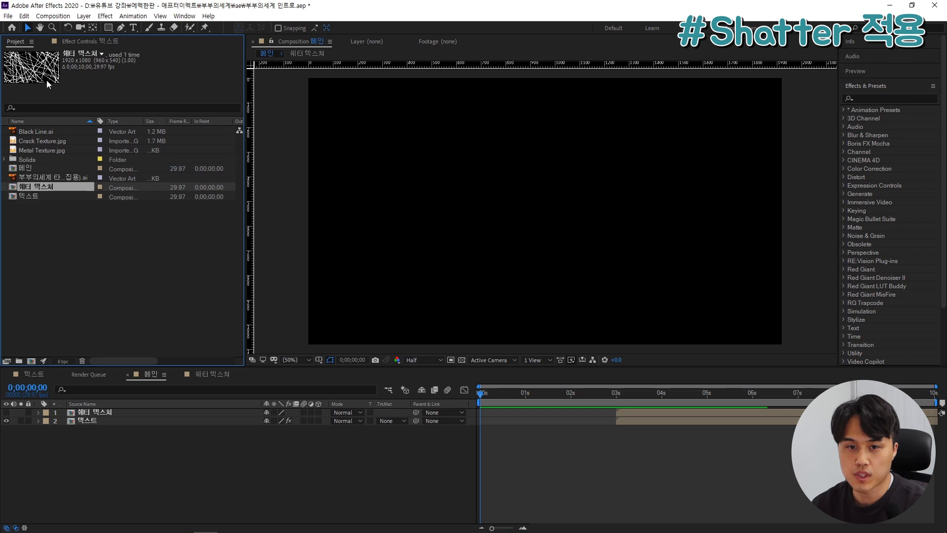
{"action": "left_click", "coordinate": [32, 195]}
{"action": "left_click_drag", "start_coordinate": [29, 195], "coordinate": [142, 439]}
{"action": "left_click_drag", "start_coordinate": [560, 402], "coordinate": [617, 402]}
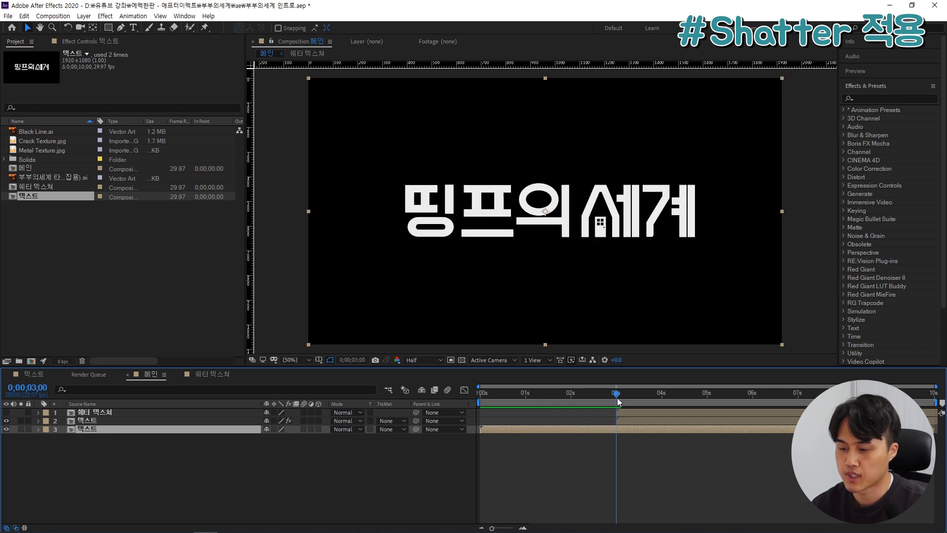
{"action": "key", "text": "ctrl+shift+d"}
{"action": "left_click", "coordinate": [637, 432]}
{"action": "key", "text": "Delete"}
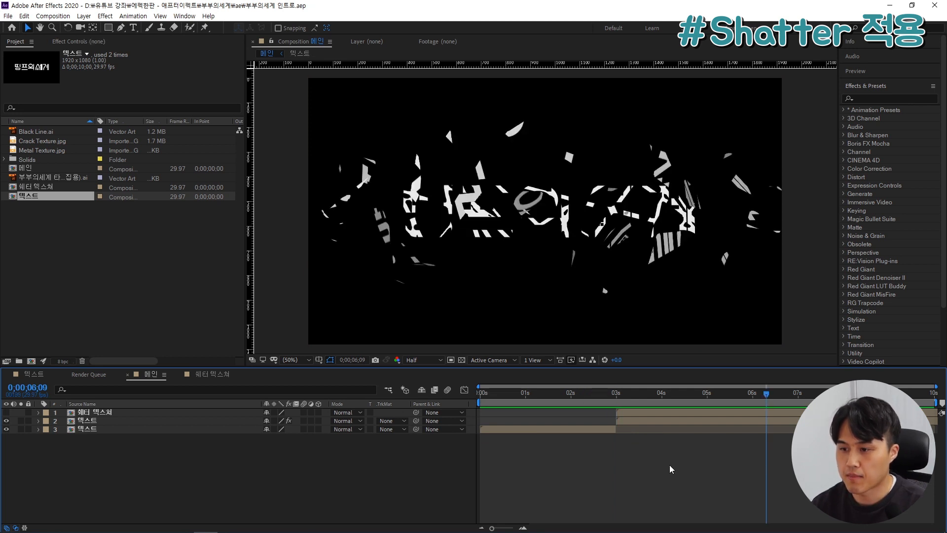
Step: Pre-compose all three layers of 메인 into a new composition named 쉐터+텍스트, moving all attributes into it
{"action": "left_click_drag", "start_coordinate": [340, 485], "coordinate": [235, 425]}
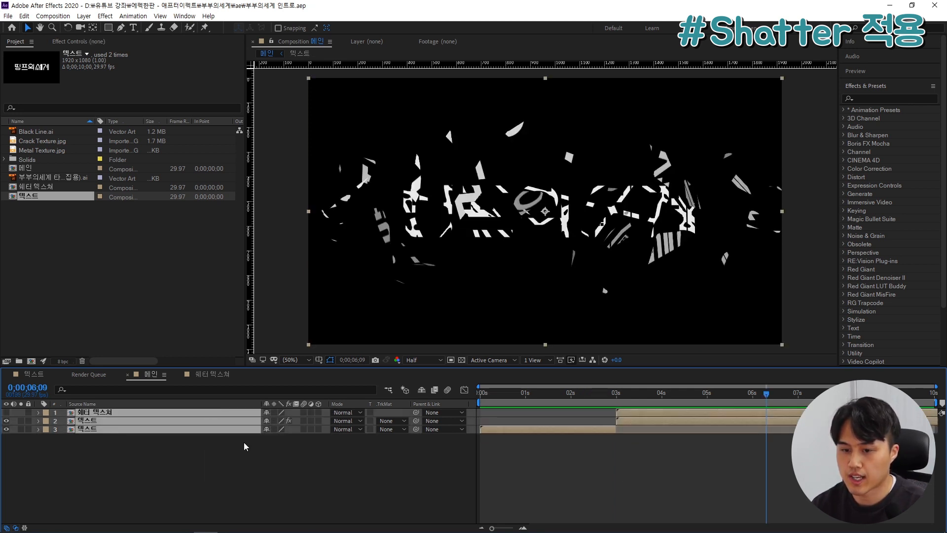
{"action": "right_click", "coordinate": [232, 421]}
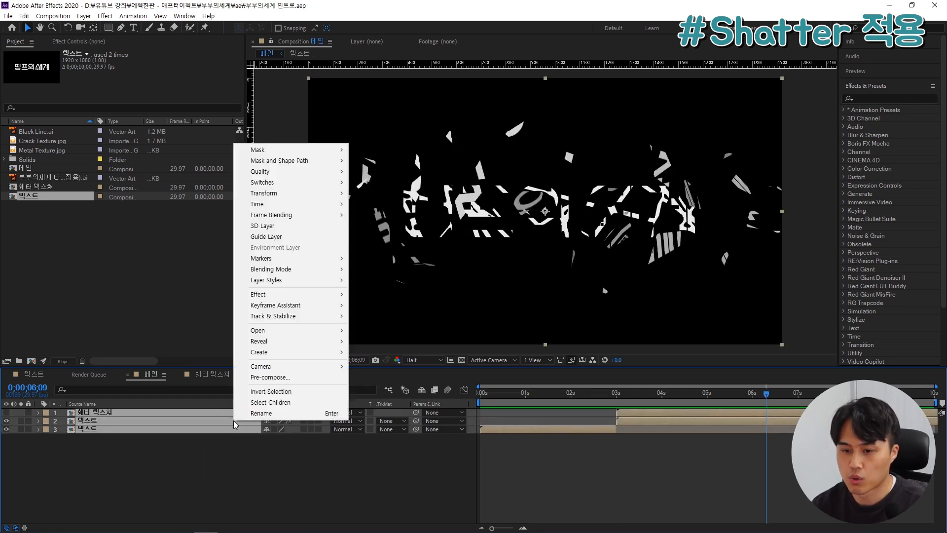
{"action": "left_click", "coordinate": [288, 379]}
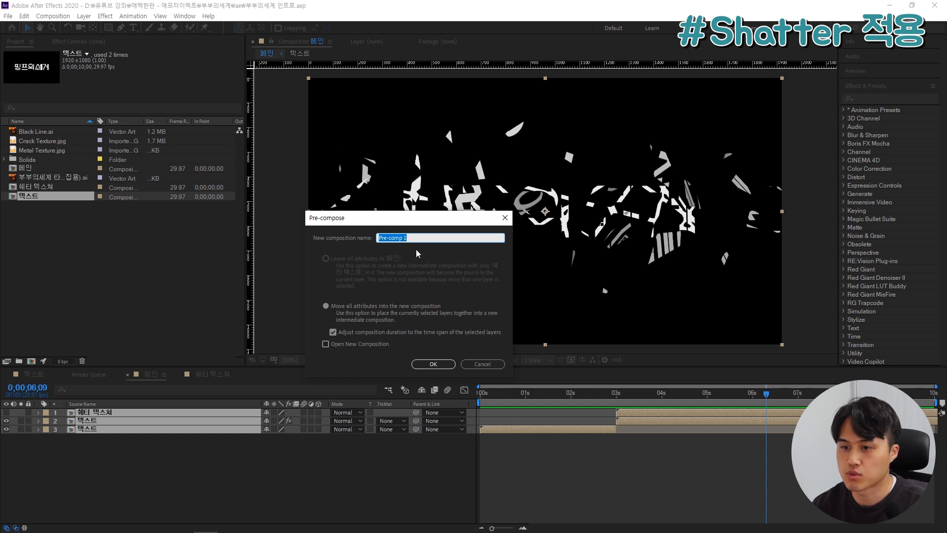
{"action": "type", "text": "쉐터"}
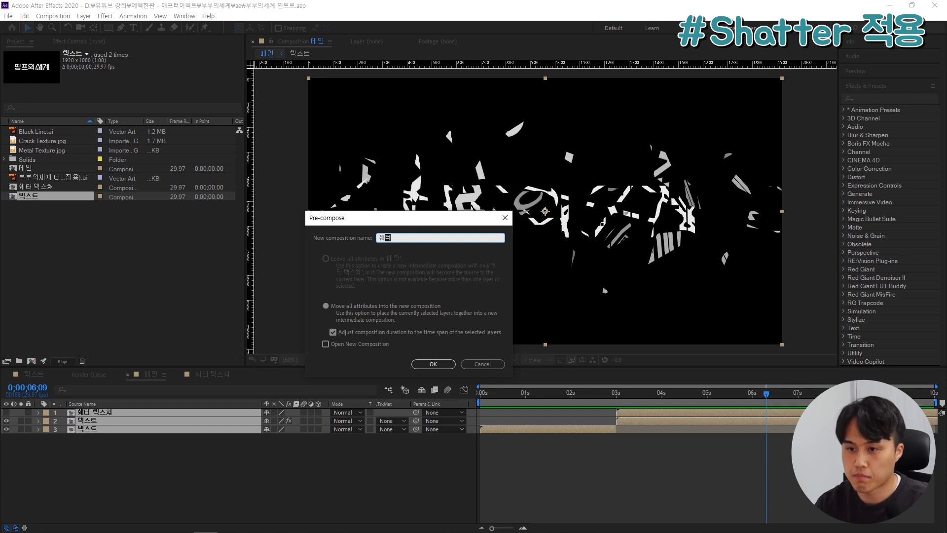
{"action": "type", "text": "+텍스트"}
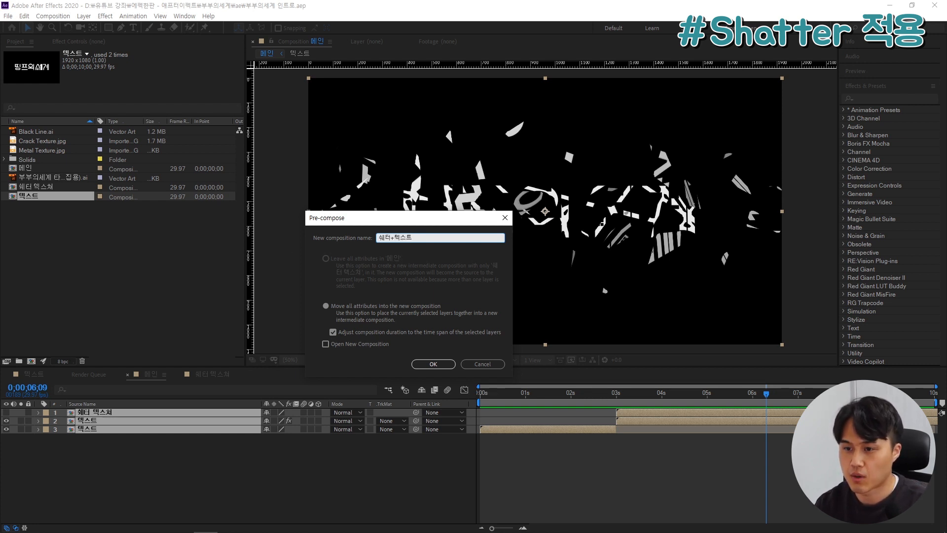
{"action": "key", "text": "Return"}
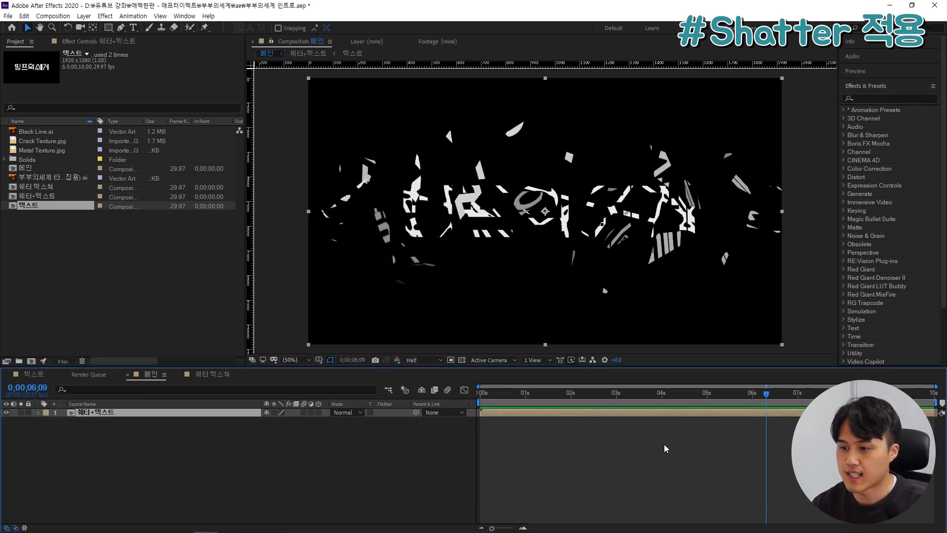
Step: Review the transition between whole and shattered text, then apply Time-Reverse Layer to the 쉐터+텍스트 layer
{"action": "left_click_drag", "start_coordinate": [556, 394], "coordinate": [666, 403]}
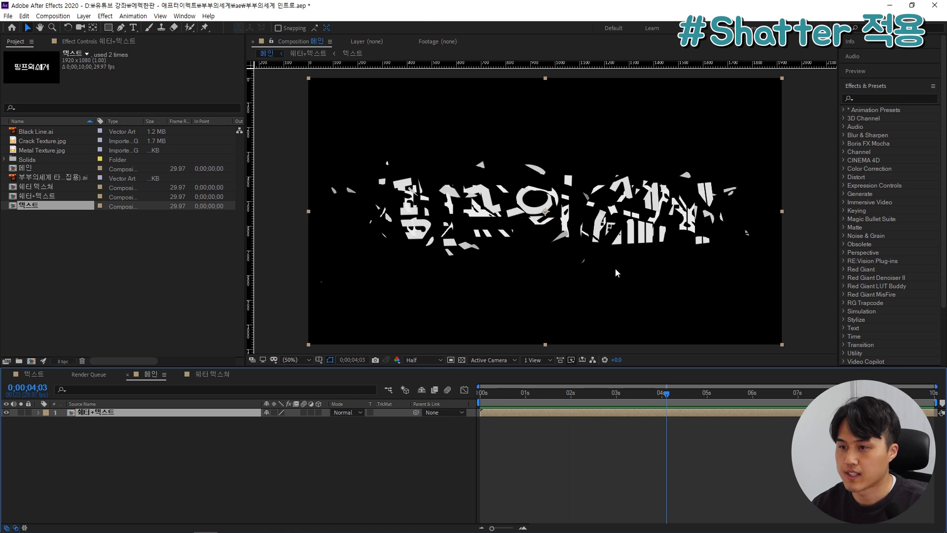
{"action": "left_click_drag", "start_coordinate": [664, 395], "coordinate": [600, 399]}
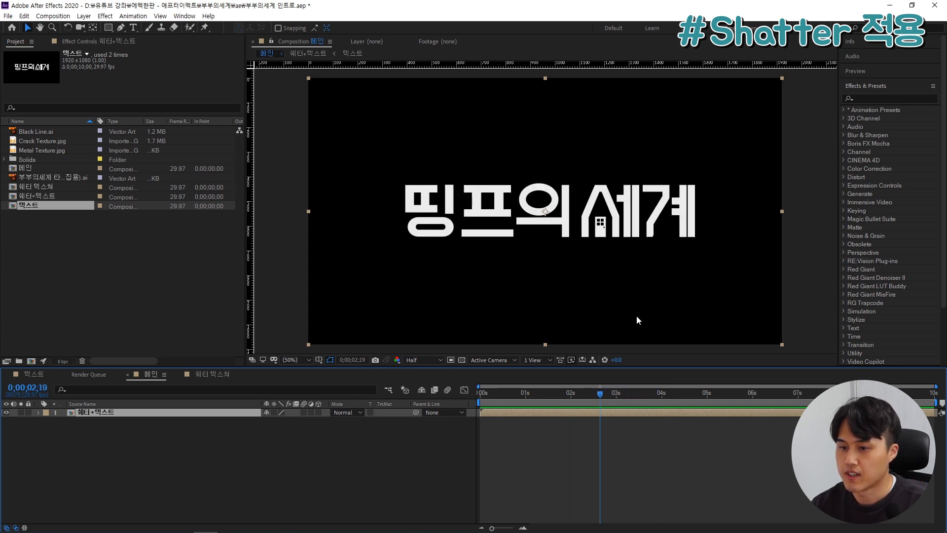
{"action": "right_click", "coordinate": [594, 411]}
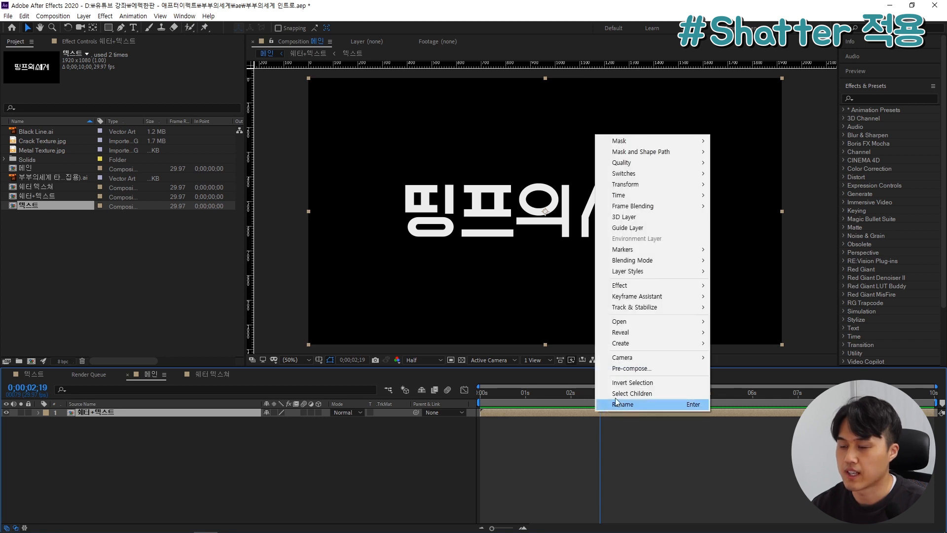
{"action": "mouse_move", "coordinate": [661, 195]}
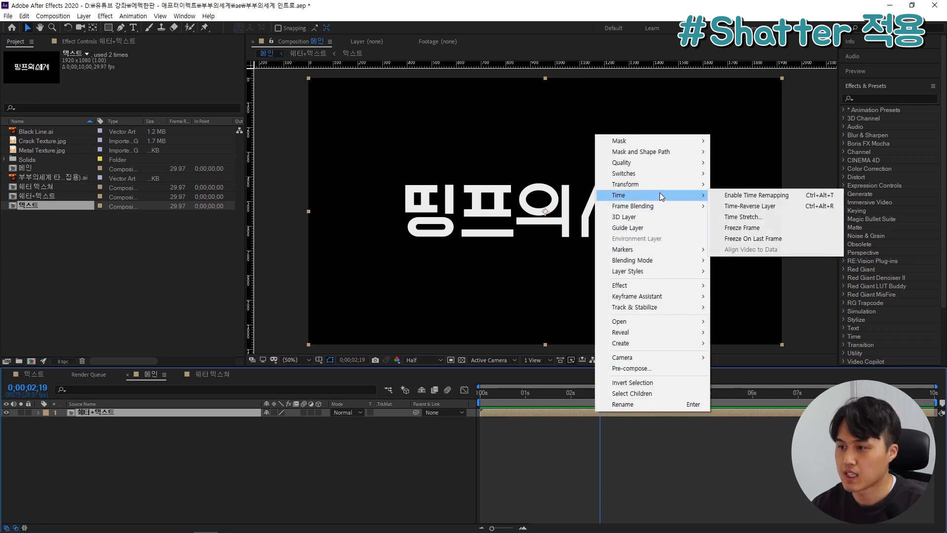
{"action": "left_click", "coordinate": [758, 207]}
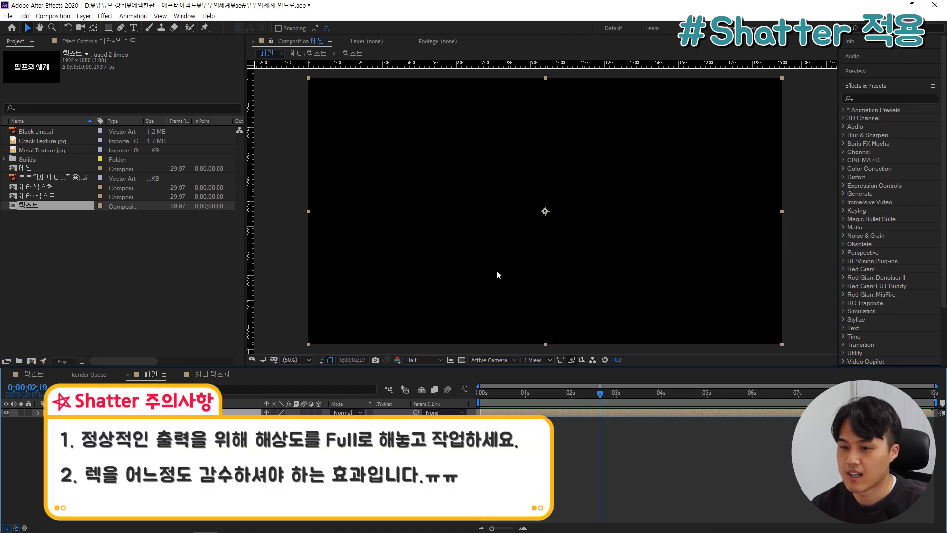
Step: Set the composition's preview resolution to Full
{"action": "left_click", "coordinate": [426, 360]}
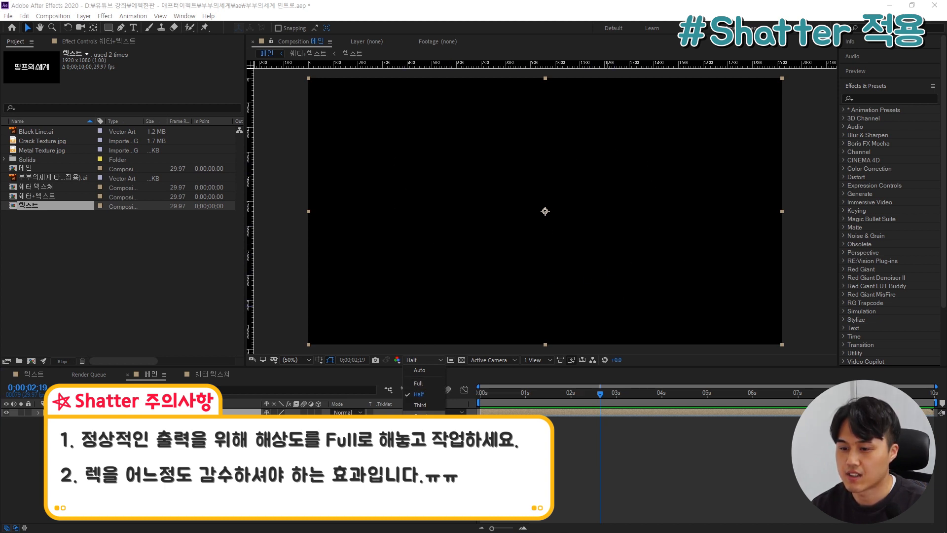
{"action": "left_click", "coordinate": [422, 383]}
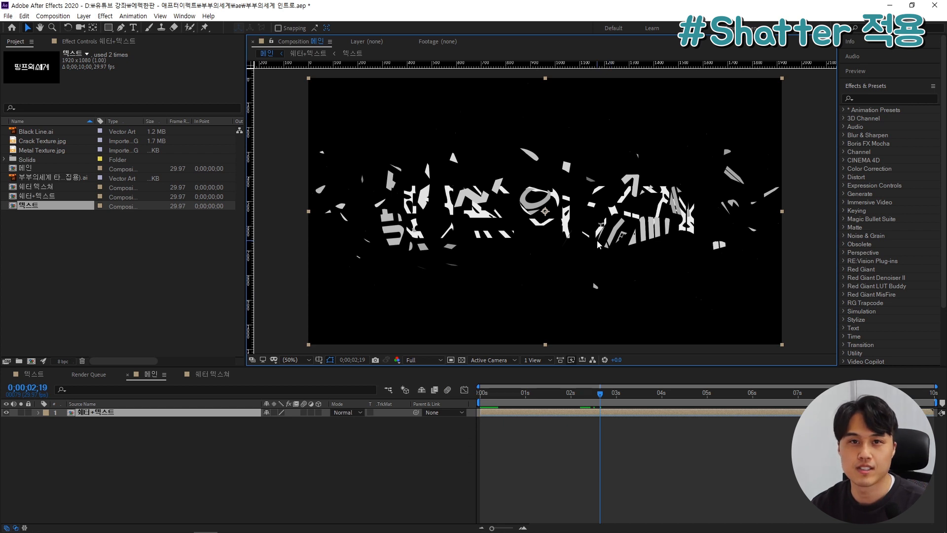
{"action": "left_click", "coordinate": [601, 451]}
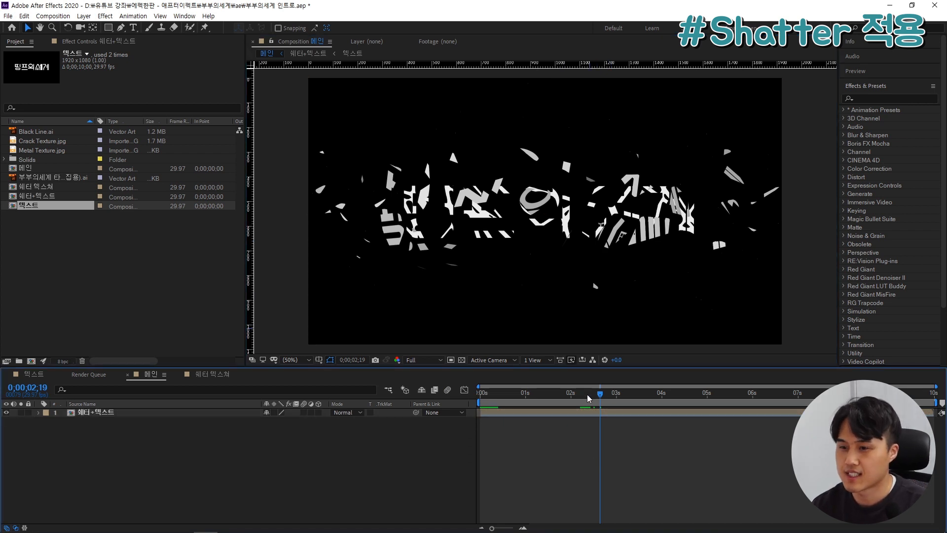
Step: Shift the 쉐터+텍스트 layer earlier so that it ends at about 6 seconds, and preview the fragments reassembling from the start
{"action": "left_click_drag", "start_coordinate": [587, 395], "coordinate": [463, 403]}
{"action": "key", "text": "space"}
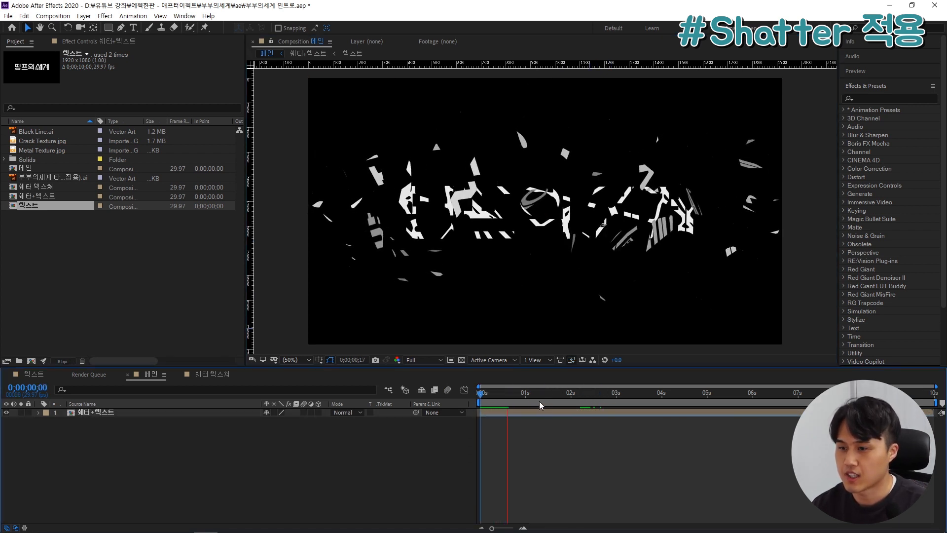
{"action": "left_click_drag", "start_coordinate": [587, 397], "coordinate": [711, 400]}
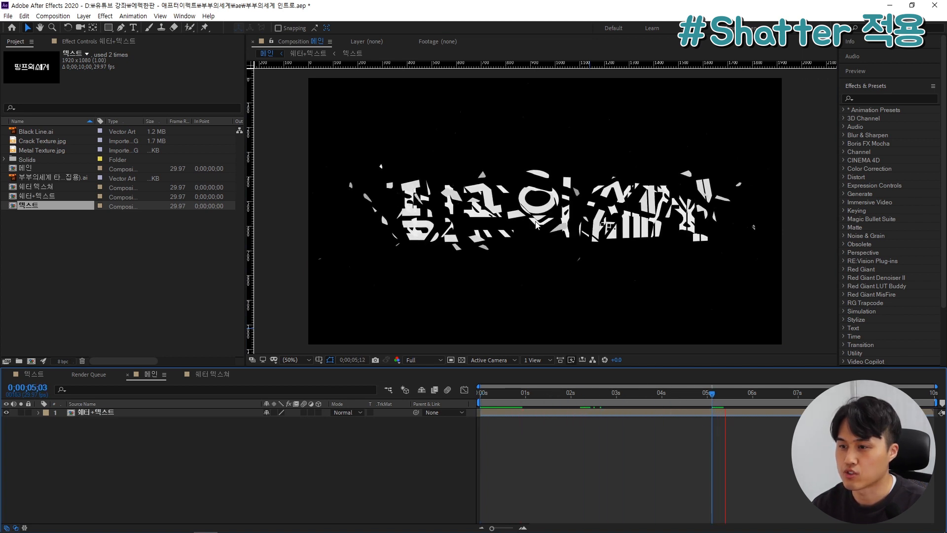
{"action": "left_click", "coordinate": [707, 398]}
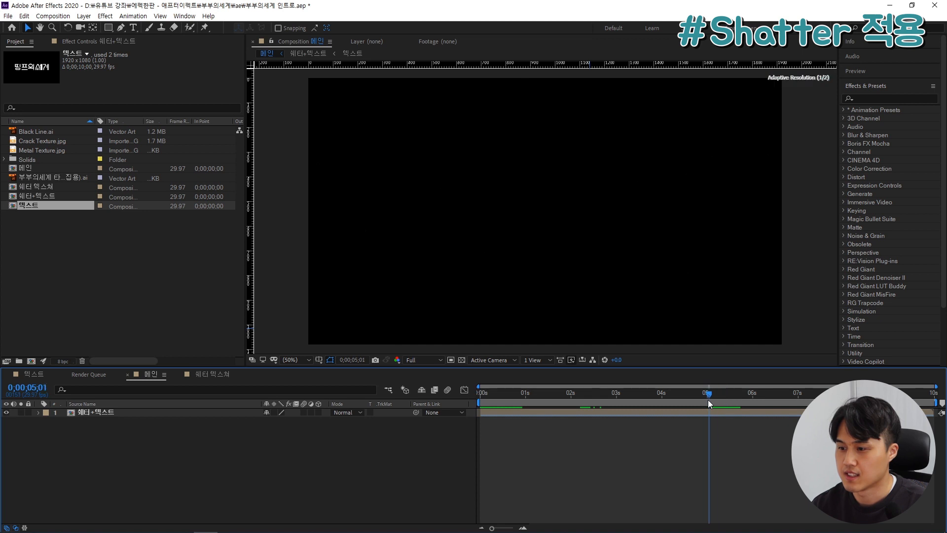
{"action": "left_click", "coordinate": [697, 414]}
{"action": "left_click_drag", "start_coordinate": [698, 412], "coordinate": [469, 404]}
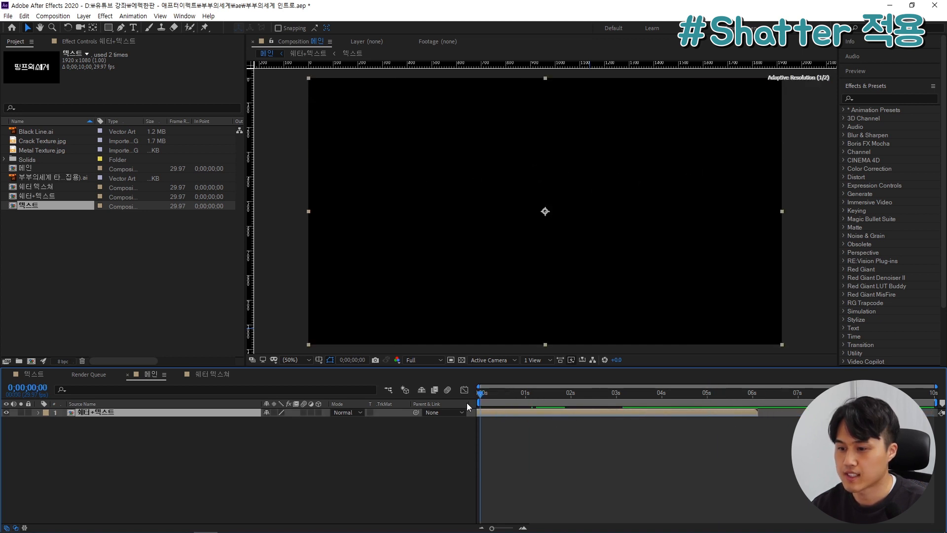
{"action": "key", "text": "space"}
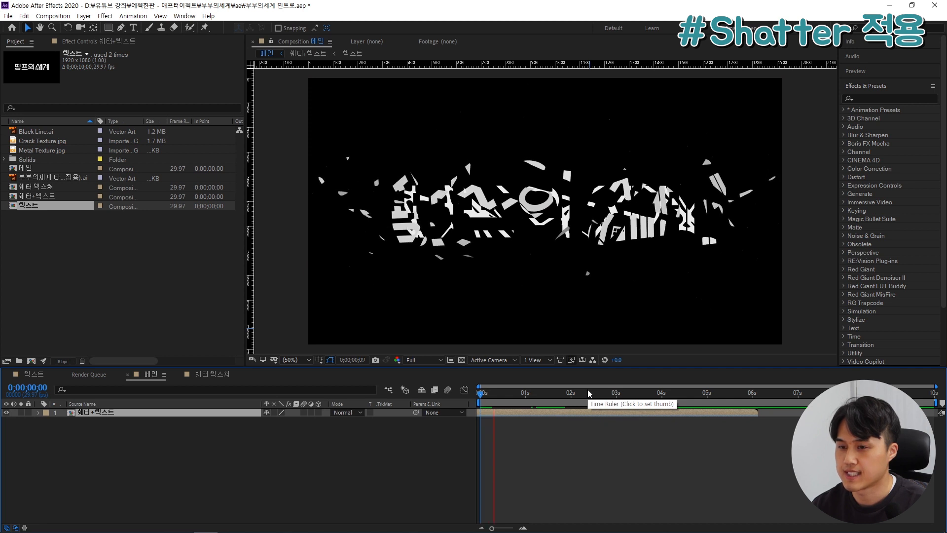
{"action": "left_click_drag", "start_coordinate": [579, 397], "coordinate": [600, 397]}
{"action": "key", "text": "space"}
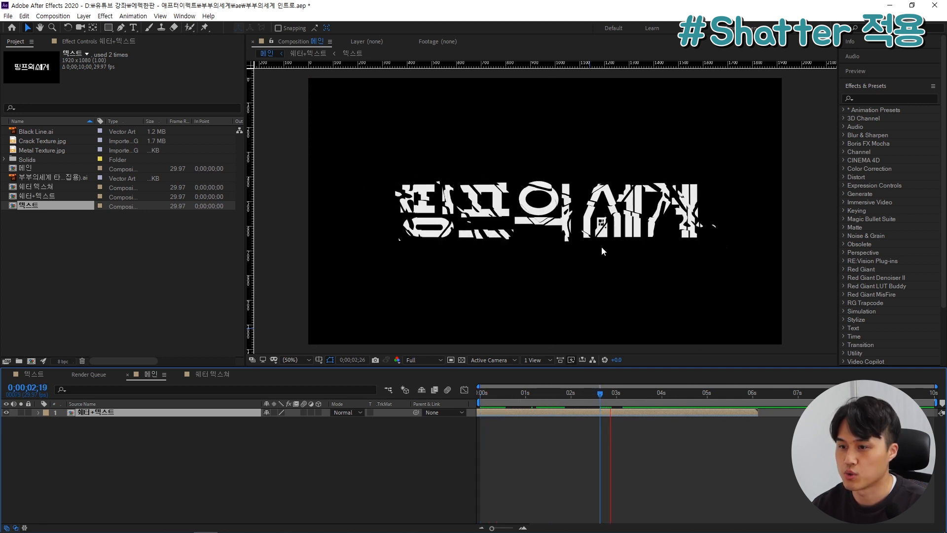
{"action": "left_click", "coordinate": [595, 393]}
{"action": "key", "text": "space"}
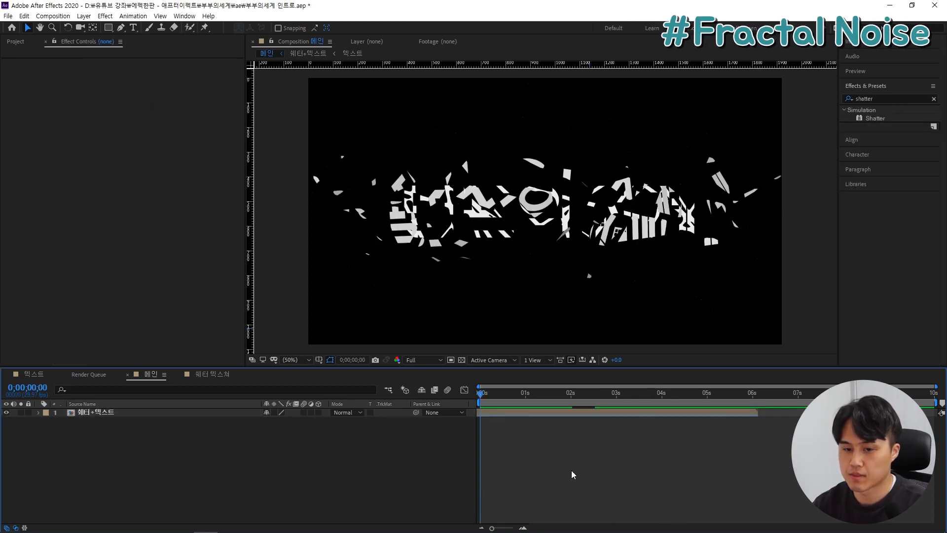
Step: Create a new black solid named 프랙탈 above the 쉐터+텍스트 layer
{"action": "key", "text": "ctrl+y"}
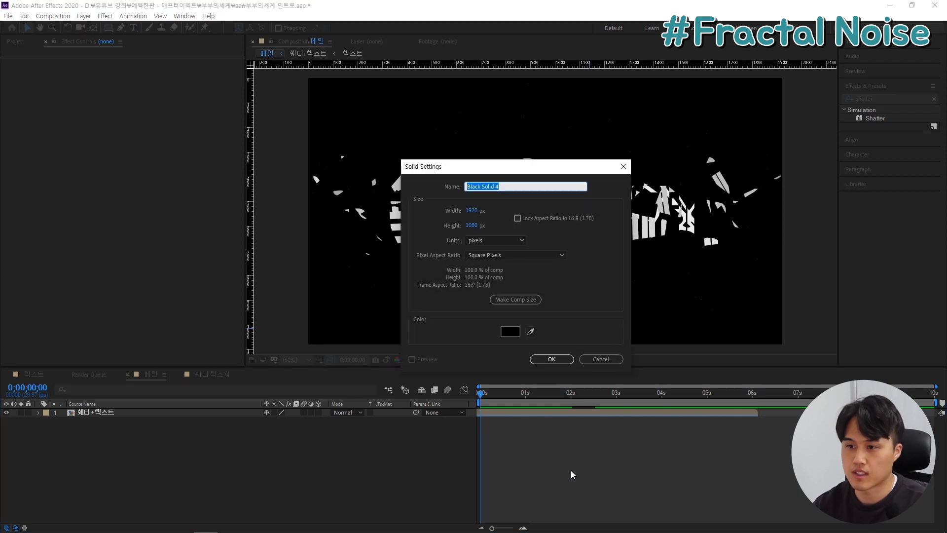
{"action": "type", "text": "vm"}
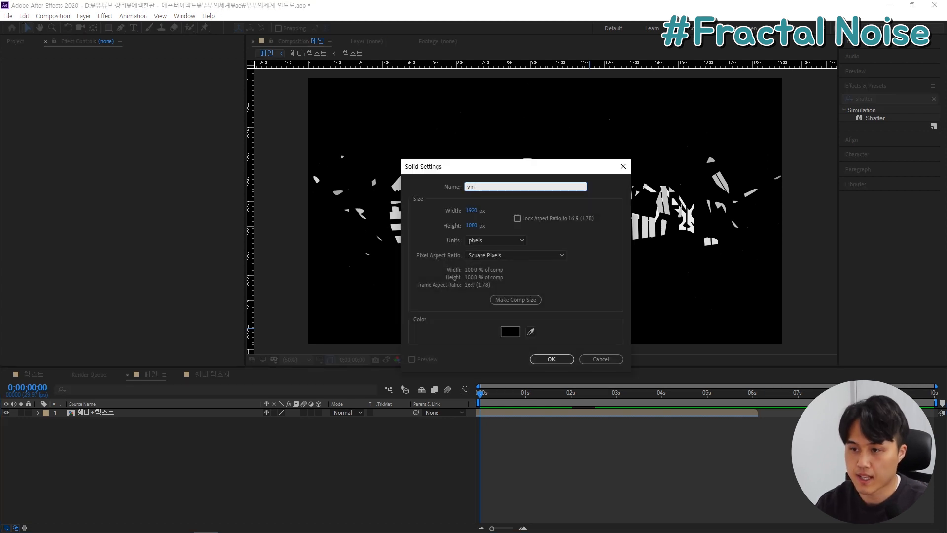
{"action": "type", "text": "프랙탈"}
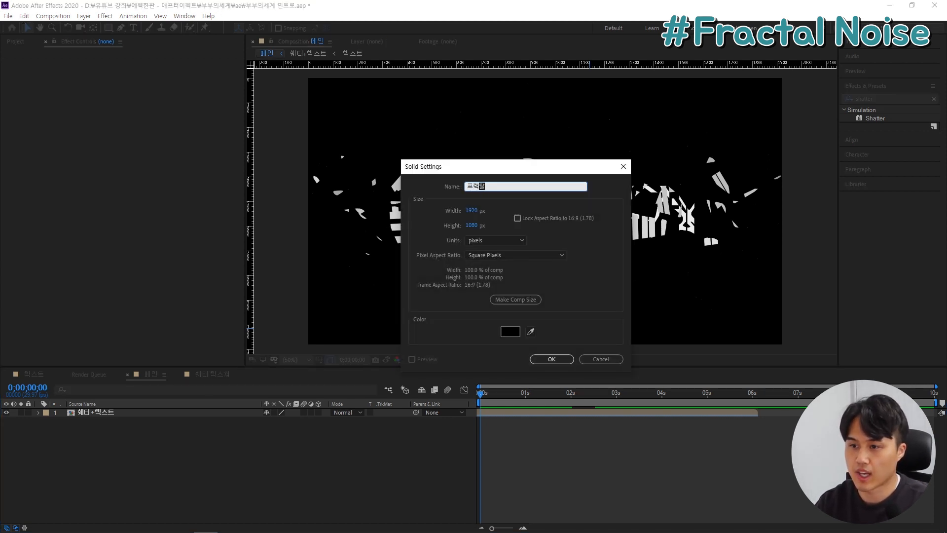
{"action": "key", "text": "Return"}
Step: Apply the Fractal Noise effect to the 프랙탈 solid and set its Contrast to 500
{"action": "left_click", "coordinate": [910, 97]}
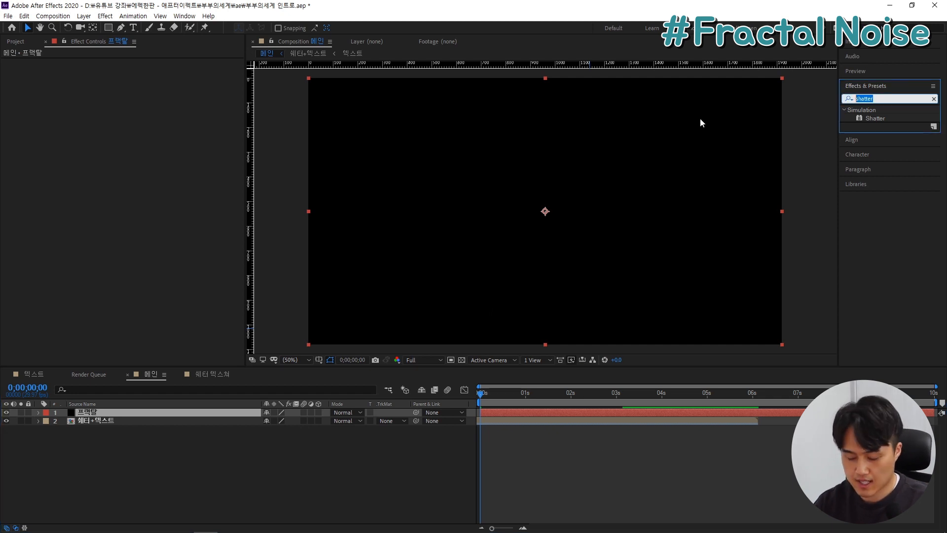
{"action": "type", "text": "fractal"}
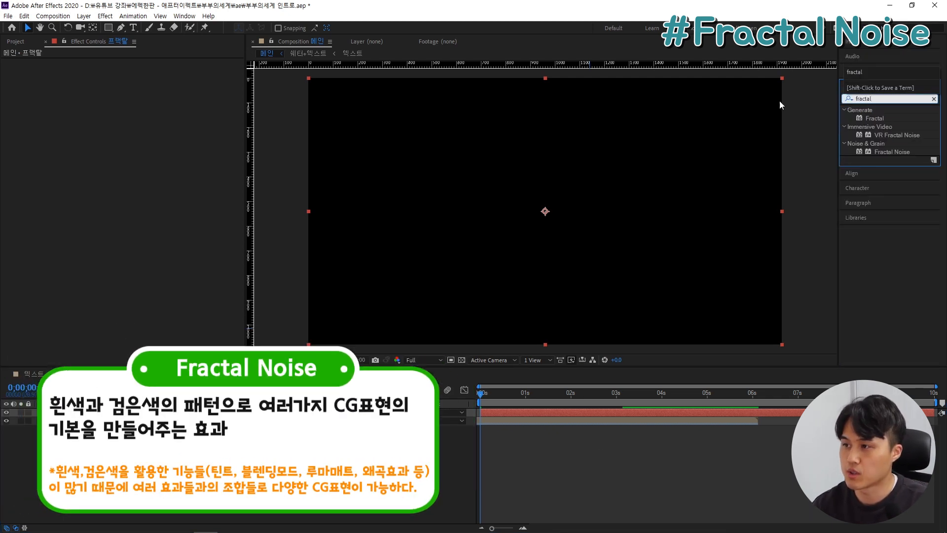
{"action": "double_click", "coordinate": [894, 152]}
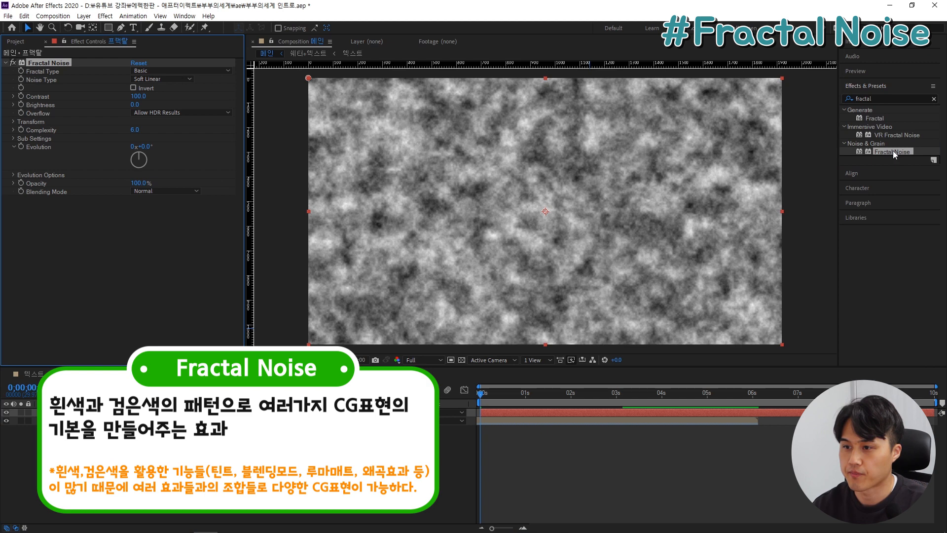
{"action": "left_click", "coordinate": [138, 96]}
{"action": "type", "text": "500"}
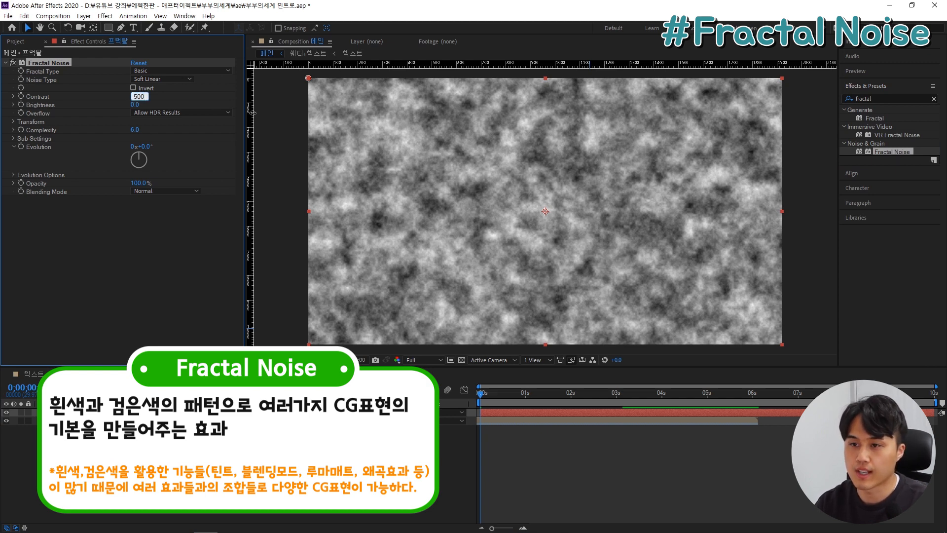
{"action": "key", "text": "Return"}
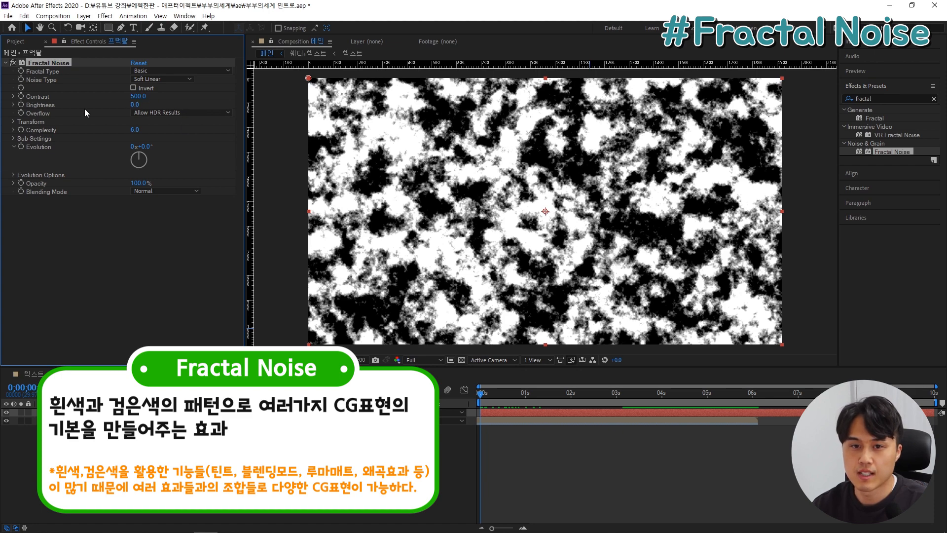
Step: Set the Fractal Noise Brightness to -250 and keyframe it at the first frame
{"action": "mouse_move", "coordinate": [135, 104]}
{"action": "left_mouse_down"}
{"action": "mouse_move", "coordinate": [94, 107]}
{"action": "mouse_move", "coordinate": [137, 109]}
{"action": "left_mouse_up"}
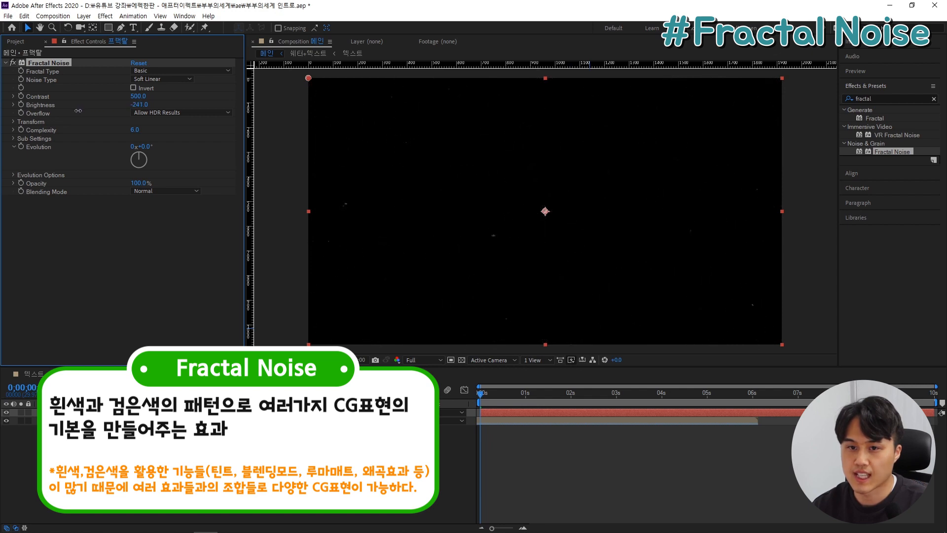
{"action": "left_click", "coordinate": [138, 106]}
{"action": "type", "text": "-250"}
{"action": "key", "text": "Return"}
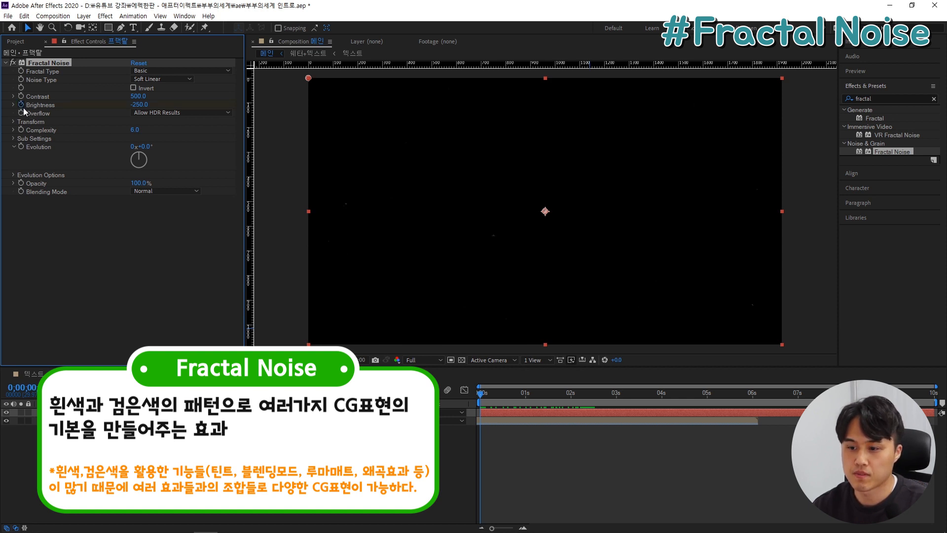
Step: Add a Brightness keyframe of 250 at 0;00;01;15 and preview the noise changing from black to white
{"action": "left_click_drag", "start_coordinate": [486, 394], "coordinate": [548, 399]}
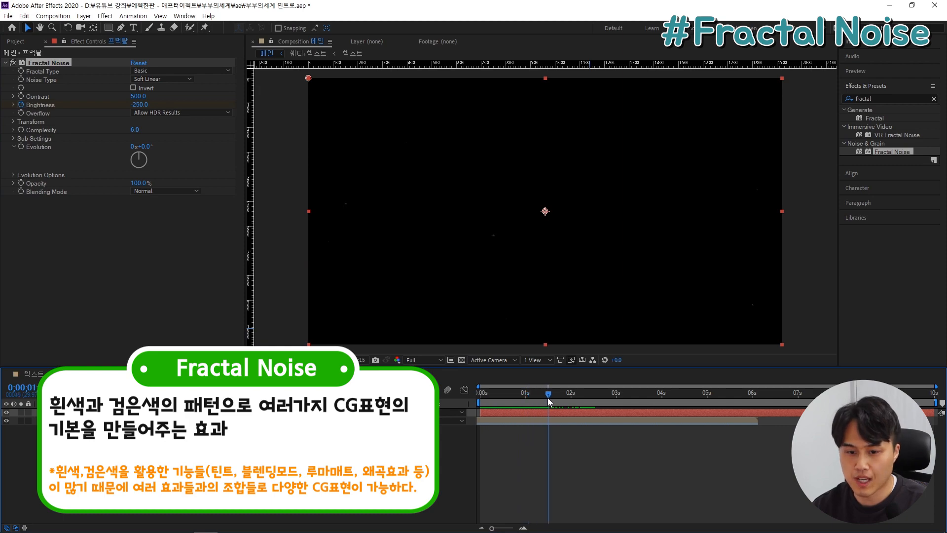
{"action": "left_click_drag", "start_coordinate": [138, 105], "coordinate": [378, 103]}
{"action": "left_click", "coordinate": [137, 104]}
{"action": "type", "text": "250"}
{"action": "key", "text": "Return"}
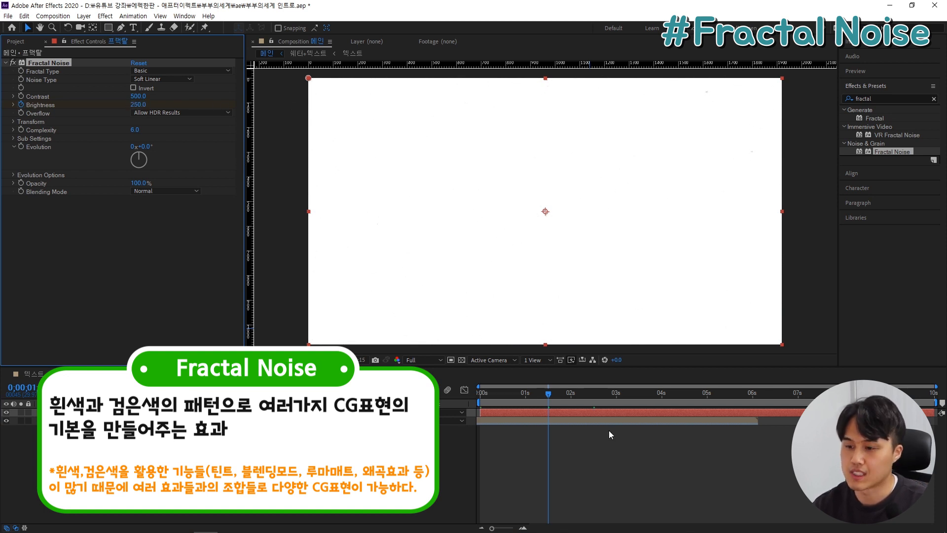
{"action": "left_click", "coordinate": [584, 430]}
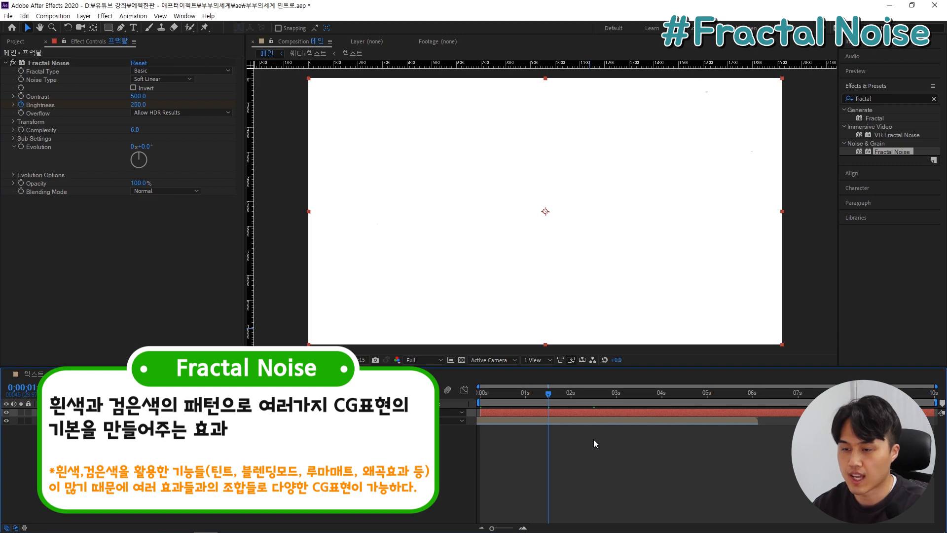
{"action": "key", "text": "space"}
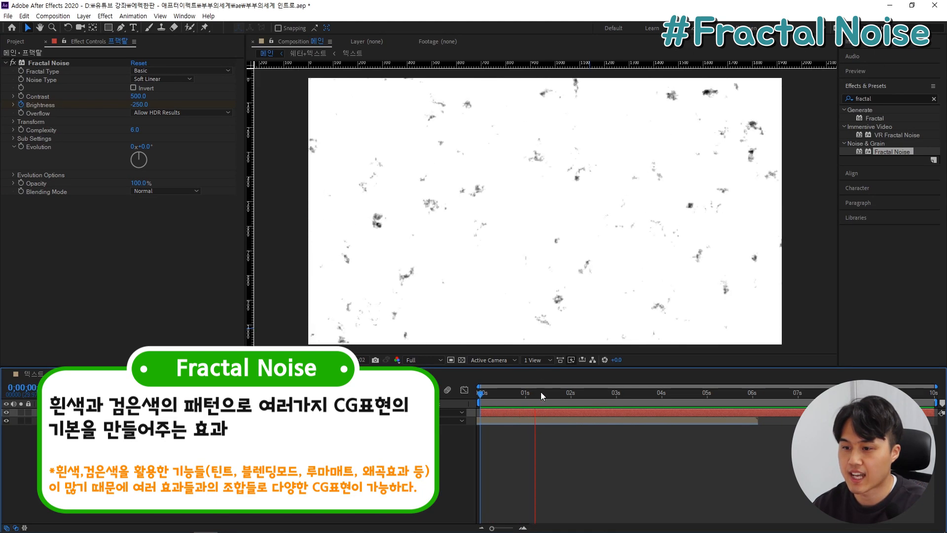
{"action": "left_click_drag", "start_coordinate": [482, 394], "coordinate": [517, 404]}
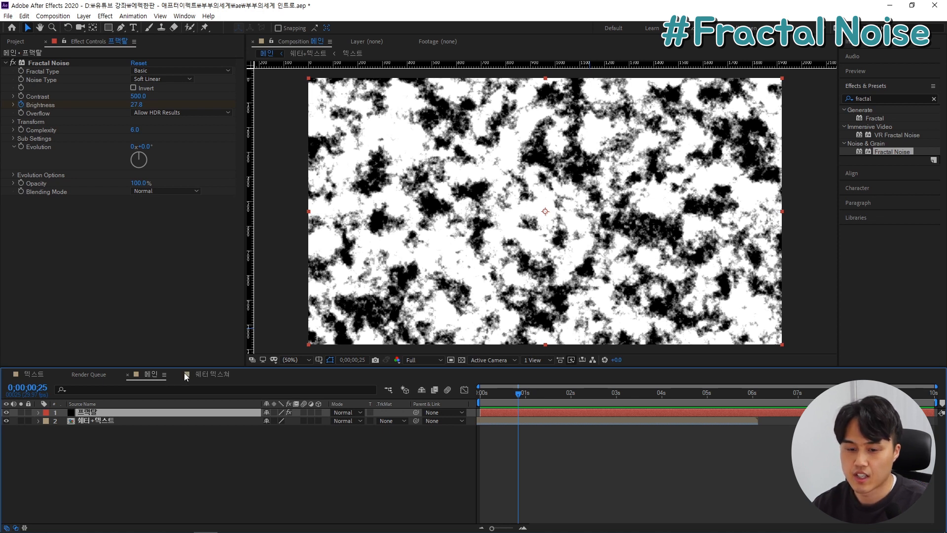
Step: Set the 쉐터+텍스트 layer's track matte to Luma Matte "프랙탈" and preview the result
{"action": "left_click", "coordinate": [102, 422]}
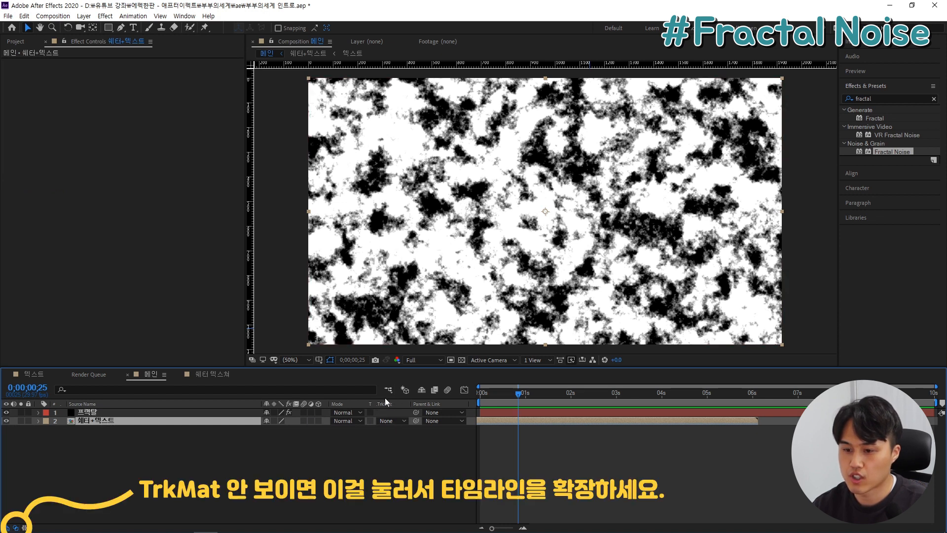
{"action": "left_click", "coordinate": [389, 421]}
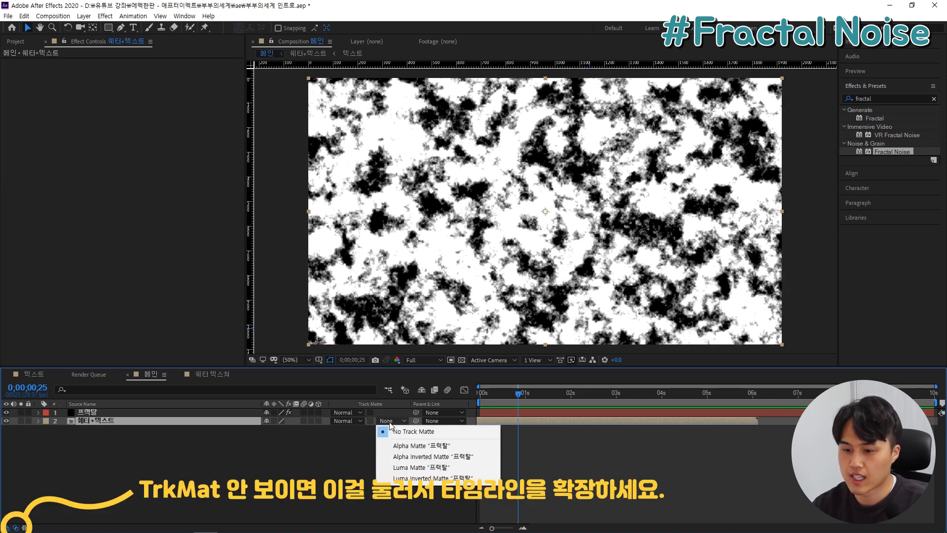
{"action": "left_click", "coordinate": [424, 467]}
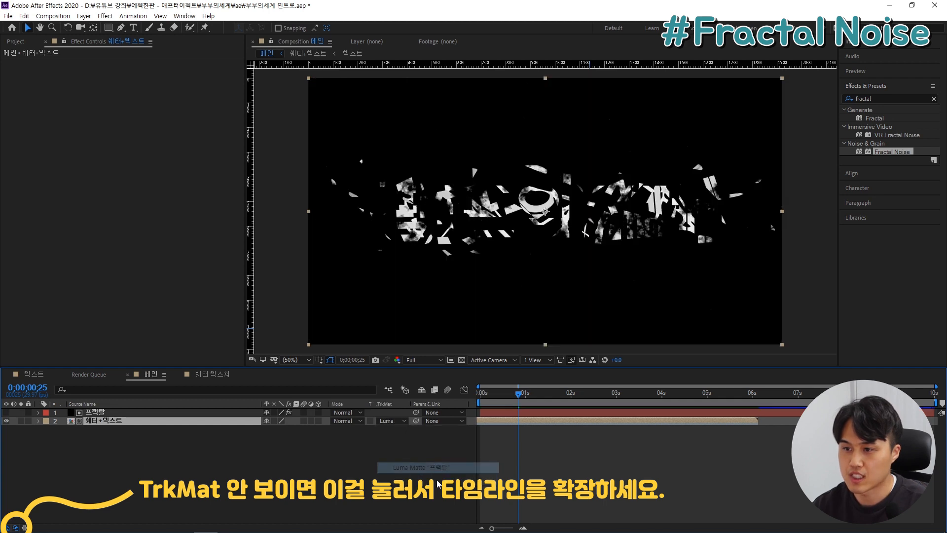
{"action": "left_click", "coordinate": [630, 446]}
{"action": "key", "text": "space"}
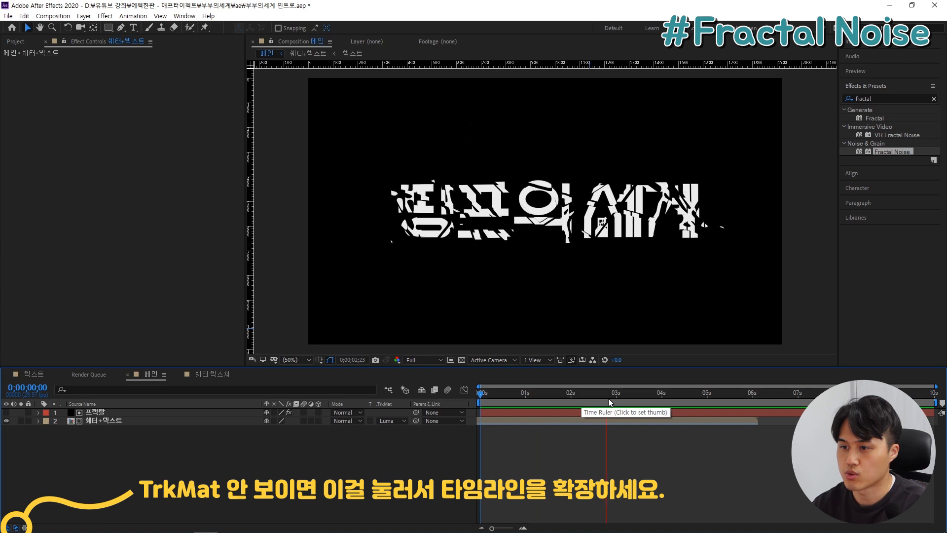
Step: Show the 프랙탈 matte layer to examine its noise over time, hide it again and review the masked fragments
{"action": "left_click", "coordinate": [72, 413]}
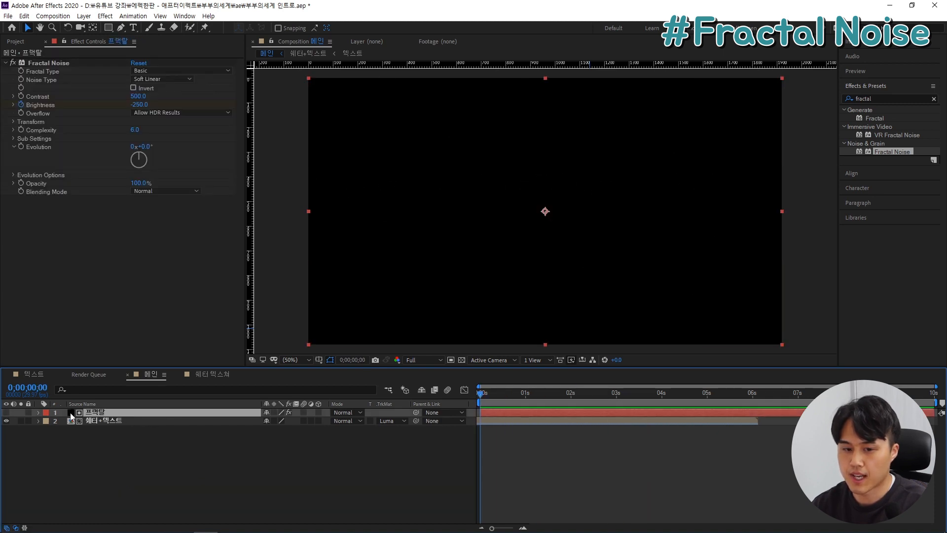
{"action": "left_click", "coordinate": [7, 412]}
{"action": "left_click_drag", "start_coordinate": [490, 401], "coordinate": [549, 400]}
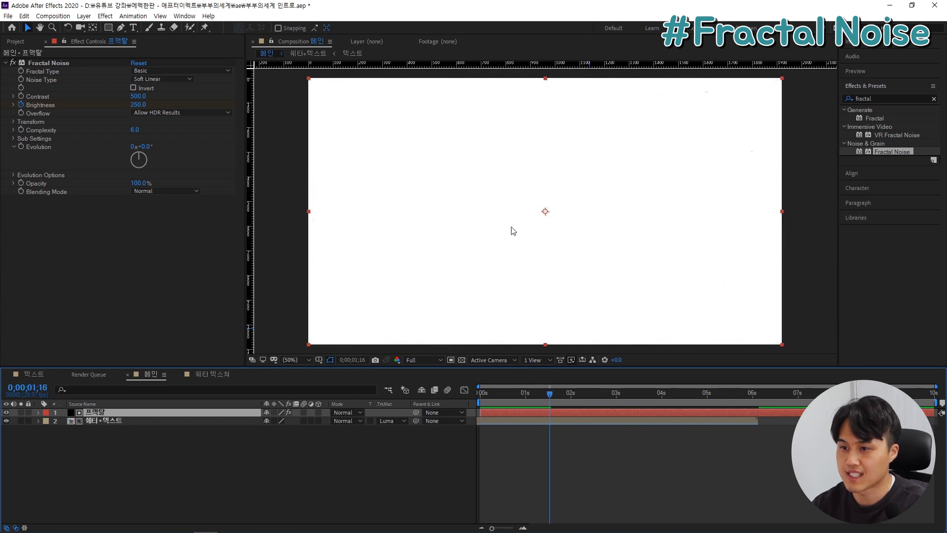
{"action": "left_click", "coordinate": [6, 412]}
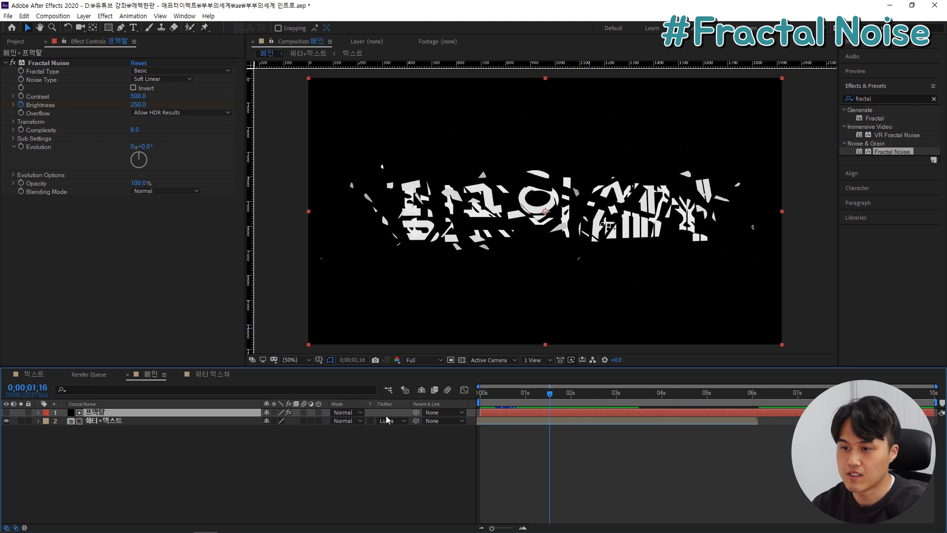
{"action": "key", "text": "space"}
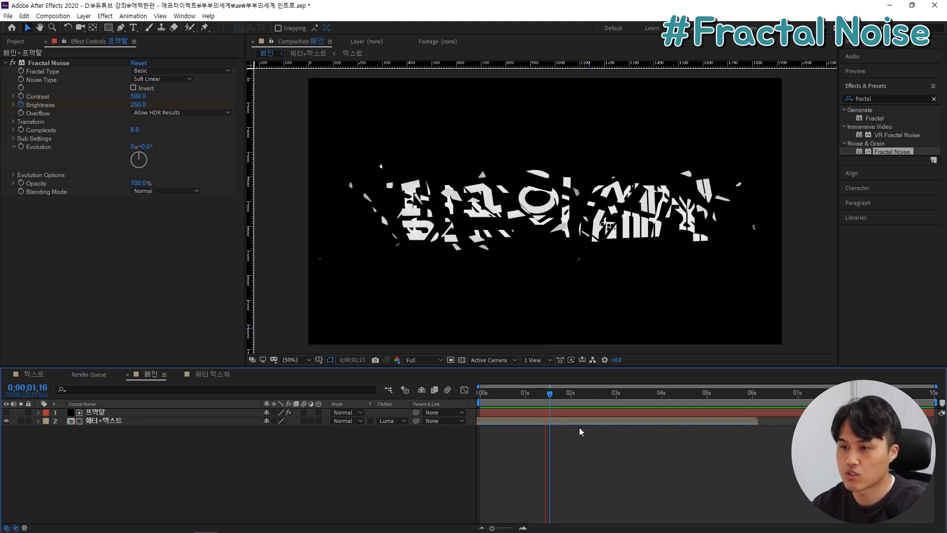
{"action": "left_click", "coordinate": [511, 399]}
{"action": "left_click_drag", "start_coordinate": [511, 400], "coordinate": [536, 408]}
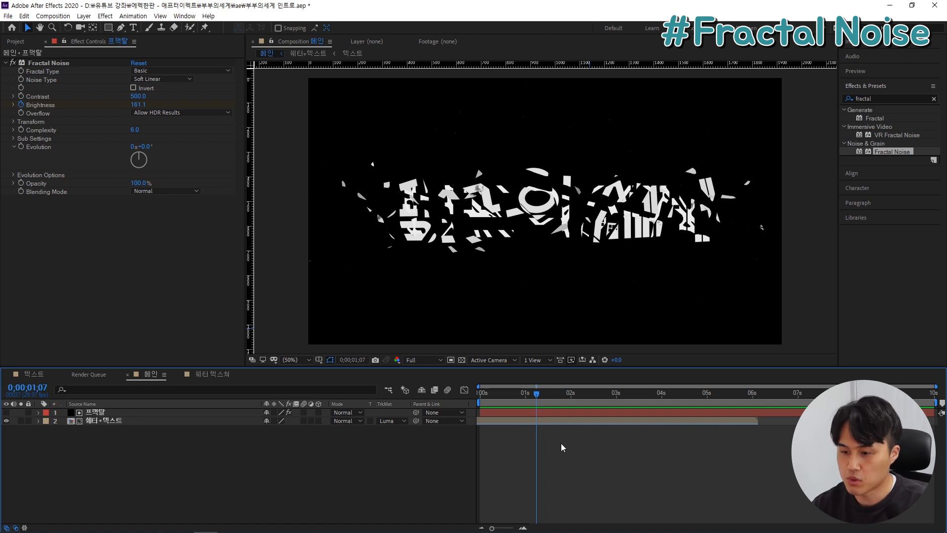
Step: Reveal the 프랙탈 layer's keyframes and move its second Brightness keyframe to 0;00;02;00
{"action": "key", "text": "u"}
{"action": "left_click_drag", "start_coordinate": [538, 394], "coordinate": [572, 429]}
{"action": "left_click", "coordinate": [598, 421]}
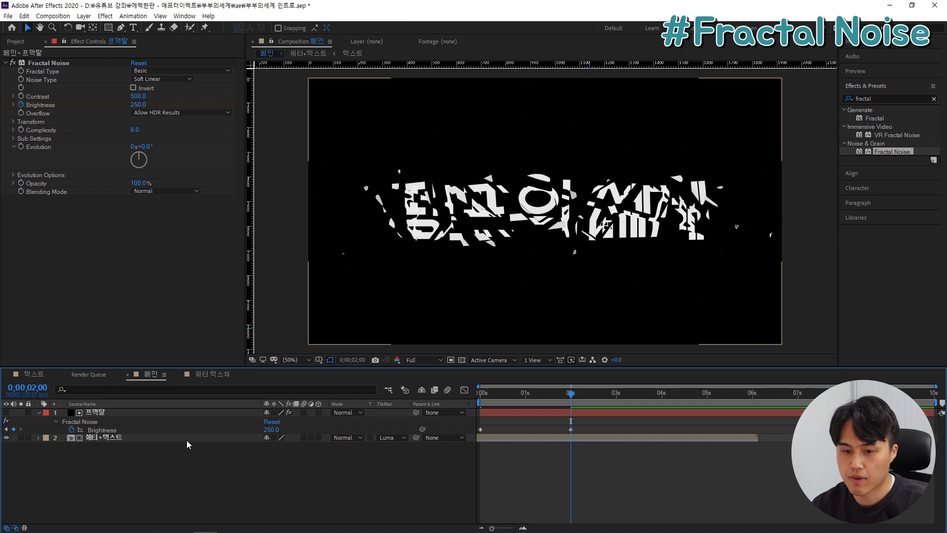
Step: Move the 쉐터+텍스트 layer about one second earlier and replay the intro from the start to check the reveal
{"action": "left_click", "coordinate": [137, 440]}
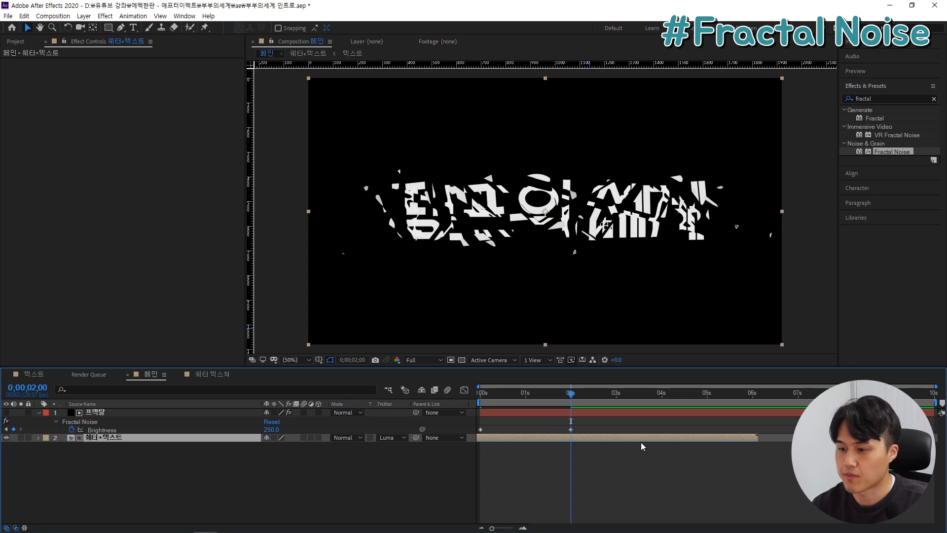
{"action": "left_click_drag", "start_coordinate": [636, 438], "coordinate": [591, 437]}
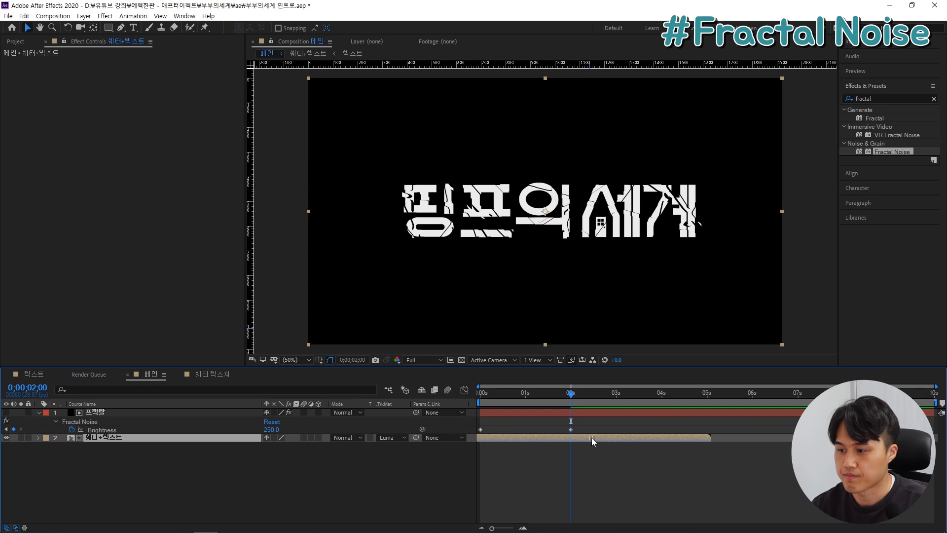
{"action": "left_click", "coordinate": [644, 452]}
{"action": "key", "text": "space"}
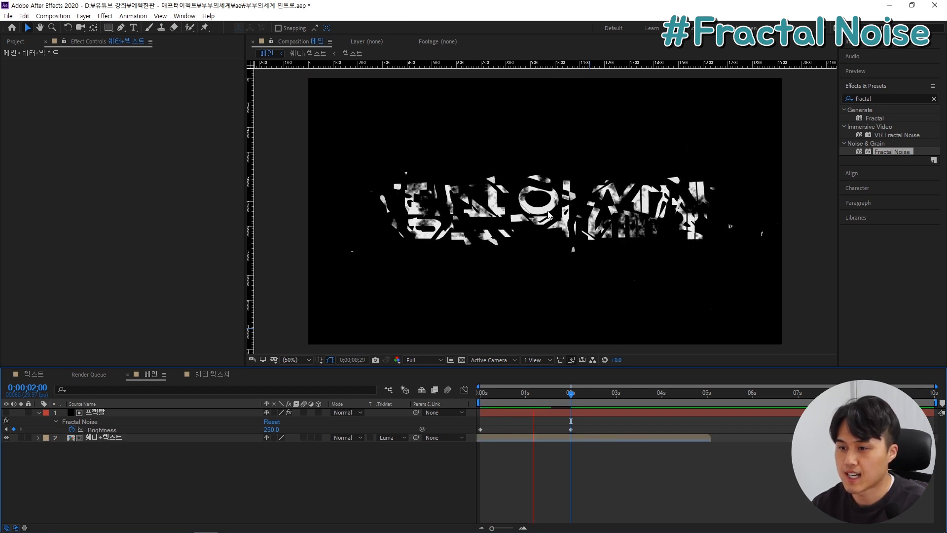
{"action": "key", "text": "Home"}
{"action": "key", "text": "space"}
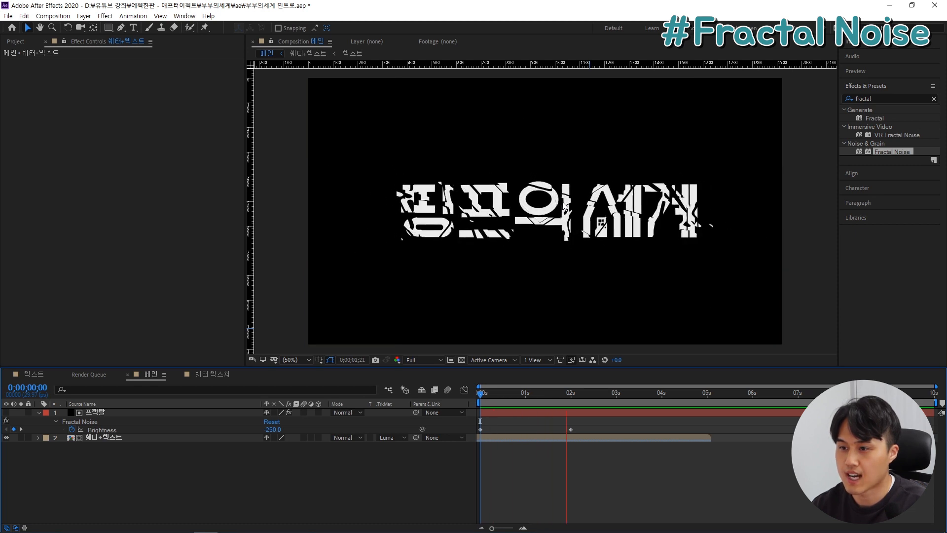
{"action": "left_click_drag", "start_coordinate": [604, 398], "coordinate": [386, 403]}
{"action": "key", "text": "Home"}
{"action": "key", "text": "space"}
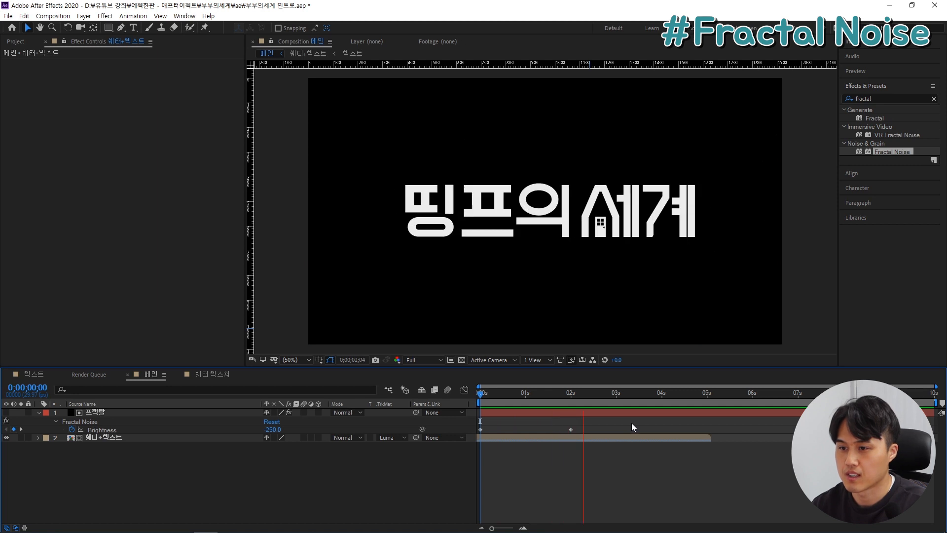
{"action": "left_click_drag", "start_coordinate": [597, 395], "coordinate": [384, 398]}
{"action": "key", "text": "space"}
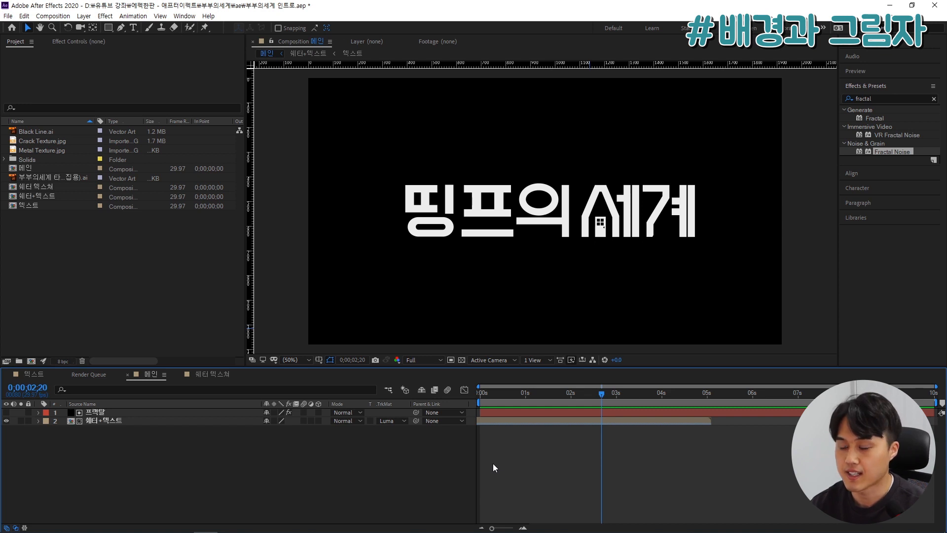
Step: Pre-compose the 프랙탈 and 쉐터+텍스트 layers into a composition named 로고 완성, moving all attributes into it
{"action": "left_click_drag", "start_coordinate": [327, 491], "coordinate": [199, 422]}
{"action": "right_click", "coordinate": [218, 419]}
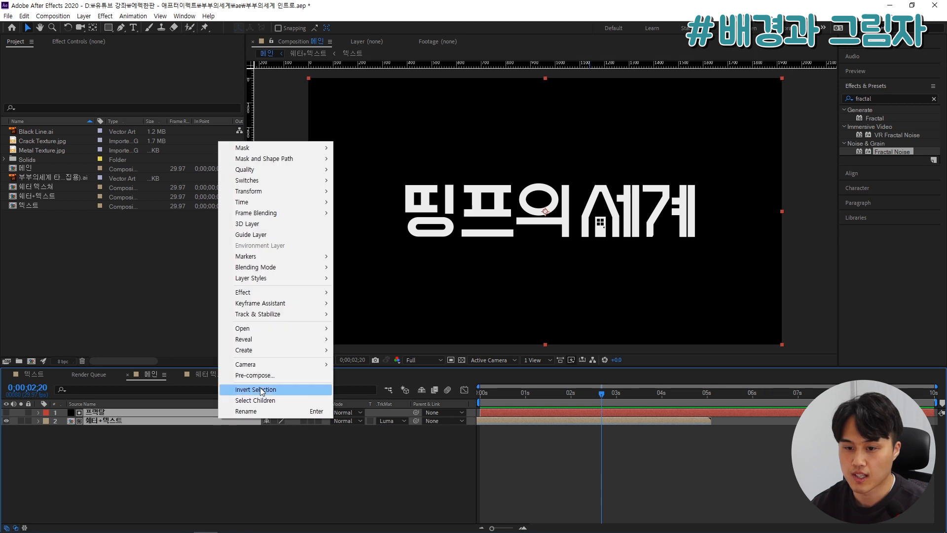
{"action": "left_click", "coordinate": [266, 376]}
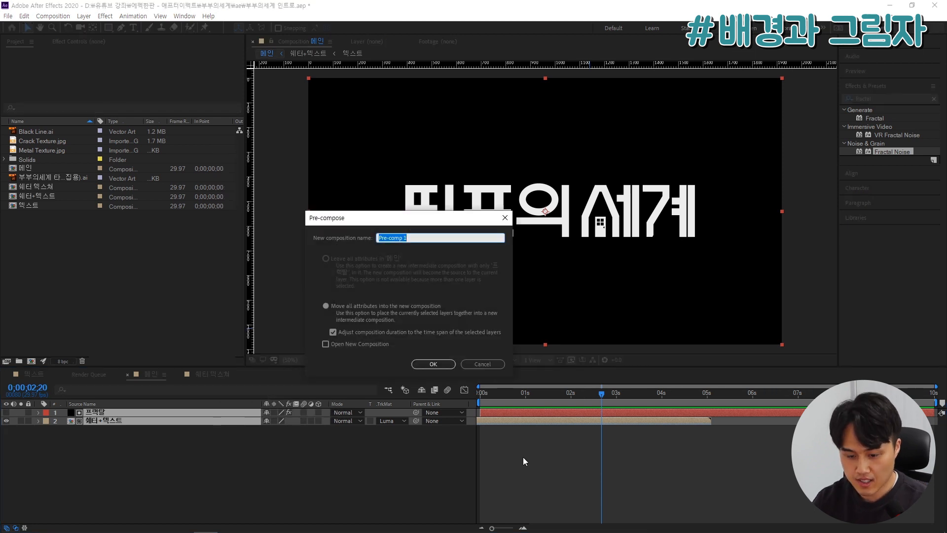
{"action": "type", "text": "로고 완성"}
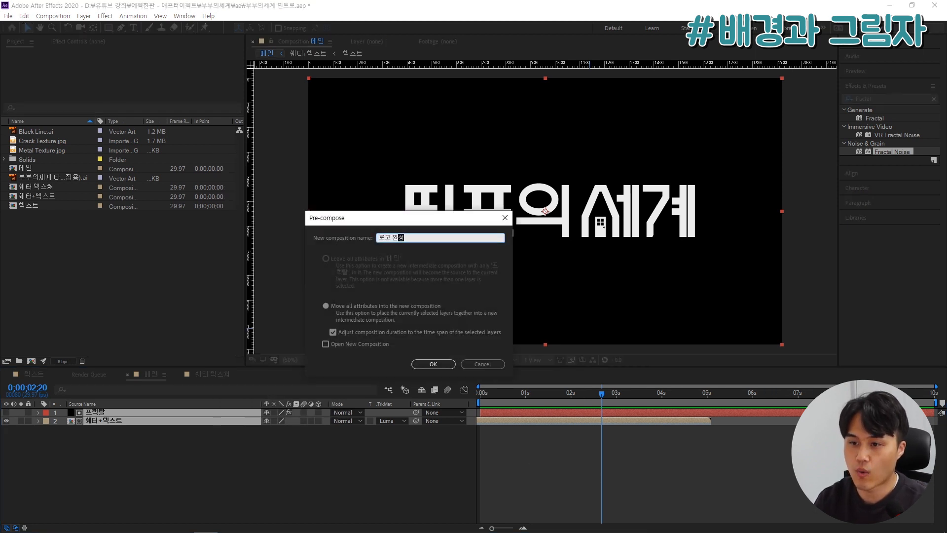
{"action": "key", "text": "Return"}
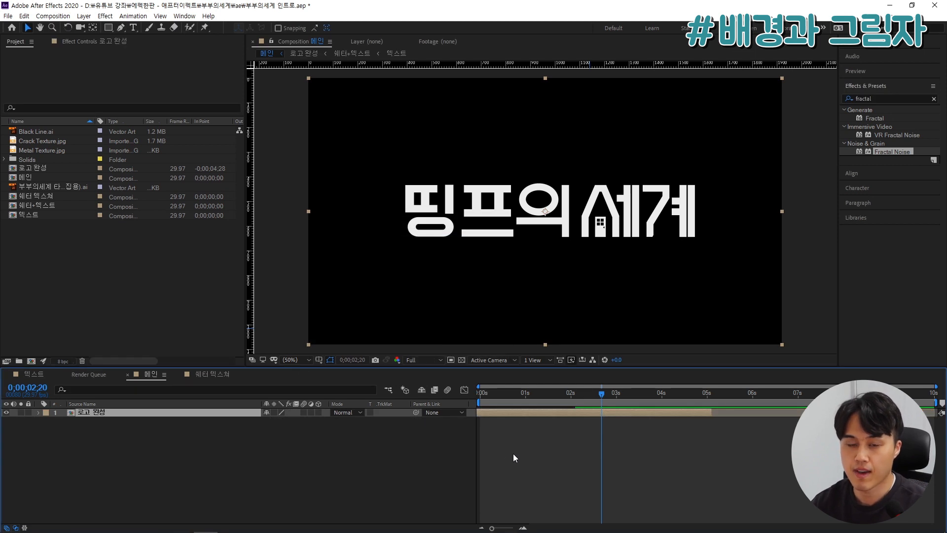
Step: Place Metal Texture.jpg beneath the 로고 완성 layer and apply the Levels effect to the texture
{"action": "left_click", "coordinate": [58, 152]}
{"action": "left_click_drag", "start_coordinate": [52, 149], "coordinate": [198, 442]}
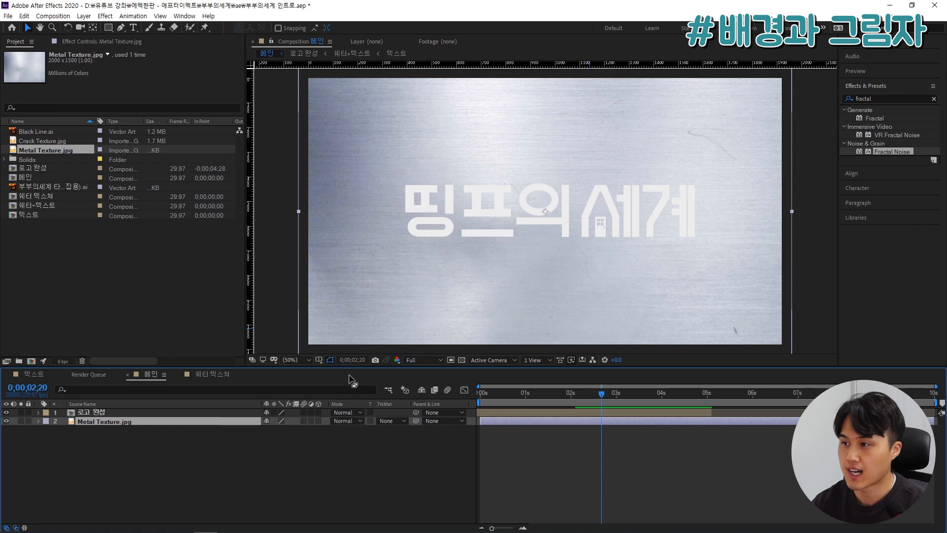
{"action": "left_click_drag", "start_coordinate": [886, 98], "coordinate": [787, 97]}
{"action": "key", "text": "BackSpace"}
{"action": "key", "text": "BackSpace"}
{"action": "key", "text": "BackSpace"}
{"action": "key", "text": "BackSpace"}
{"action": "key", "text": "BackSpace"}
{"action": "key", "text": "BackSpace"}
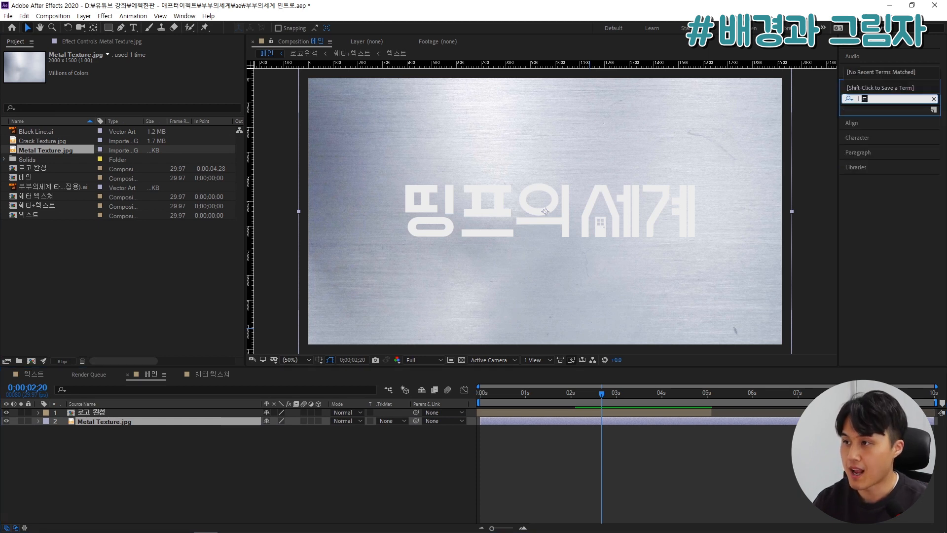
{"action": "type", "text": "level"}
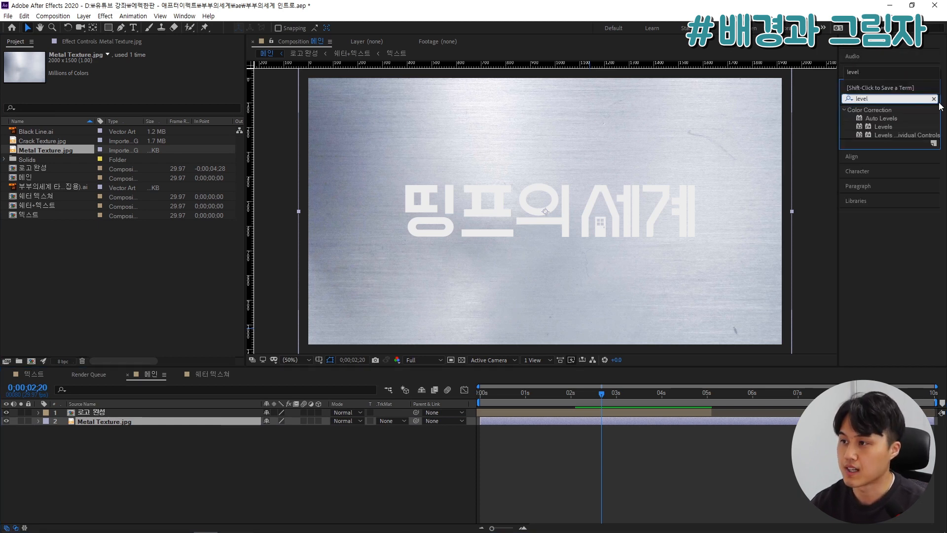
{"action": "double_click", "coordinate": [882, 126]}
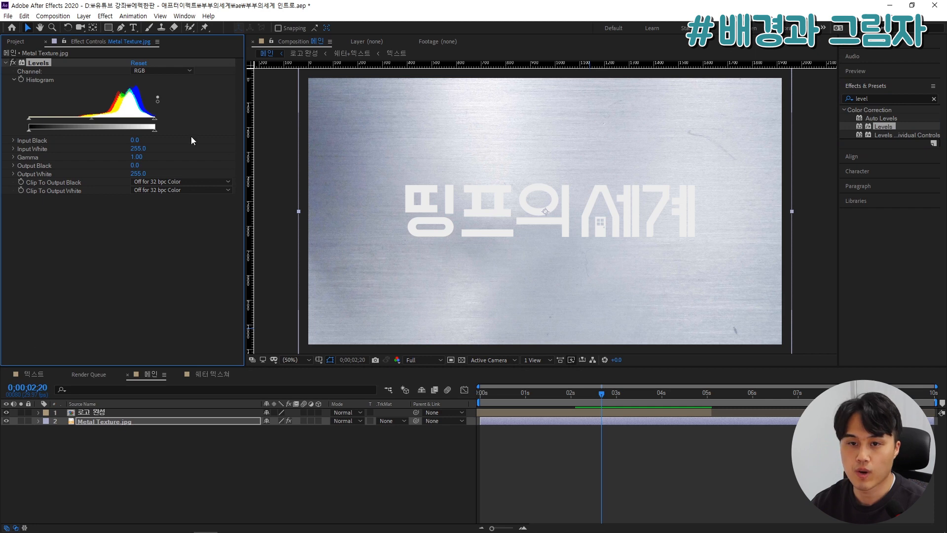
Step: Darken the metal texture with Levels, setting Input Black to 59 and Output White to 191
{"action": "mouse_move", "coordinate": [154, 120]}
{"action": "left_mouse_down"}
{"action": "mouse_move", "coordinate": [142, 120]}
{"action": "mouse_move", "coordinate": [154, 120]}
{"action": "left_mouse_up"}
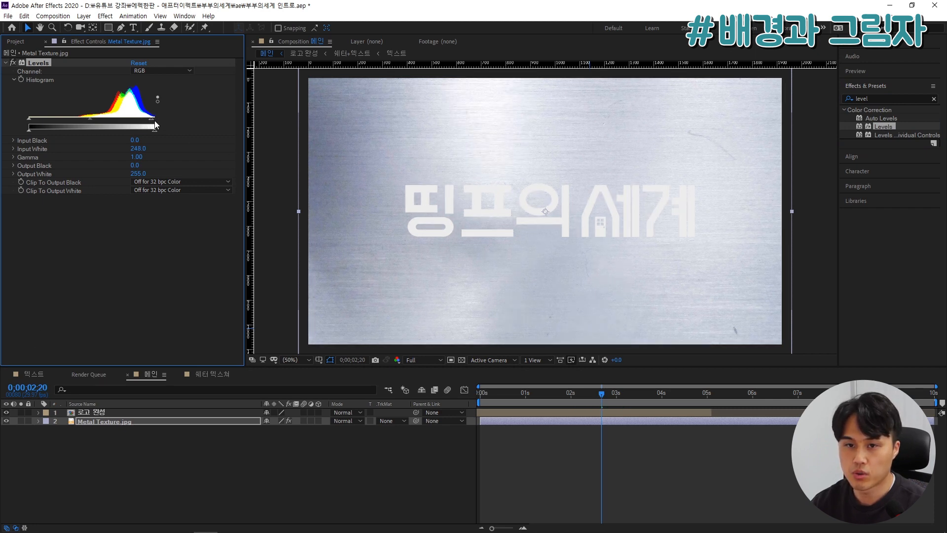
{"action": "left_click_drag", "start_coordinate": [29, 119], "coordinate": [58, 120]}
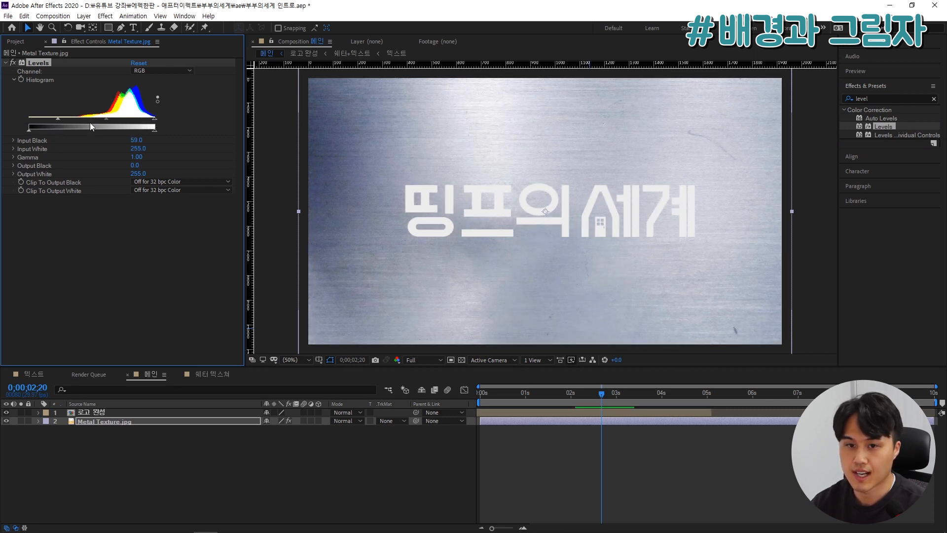
{"action": "left_click_drag", "start_coordinate": [155, 129], "coordinate": [122, 132]}
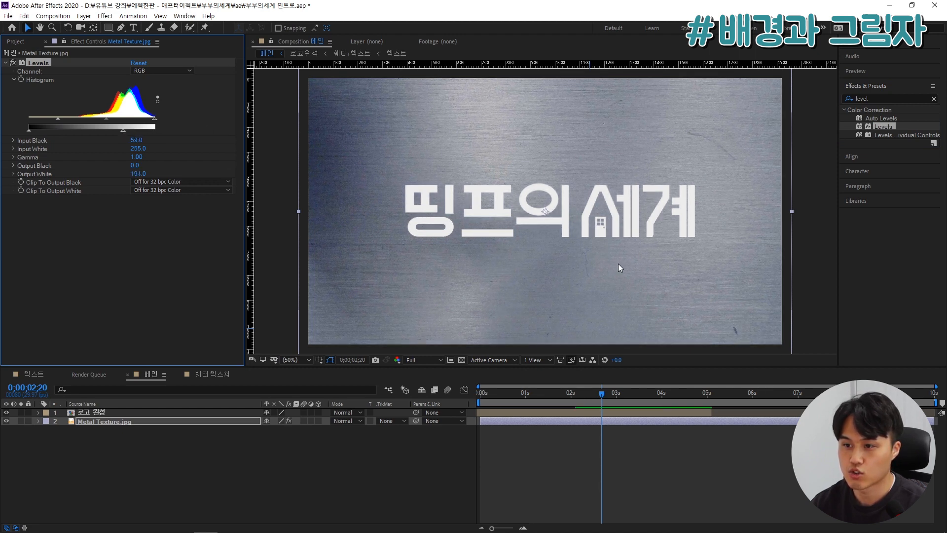
Step: Duplicate the 로고 완성 layer and apply the Fill effect to the lower copy
{"action": "left_click", "coordinate": [138, 411]}
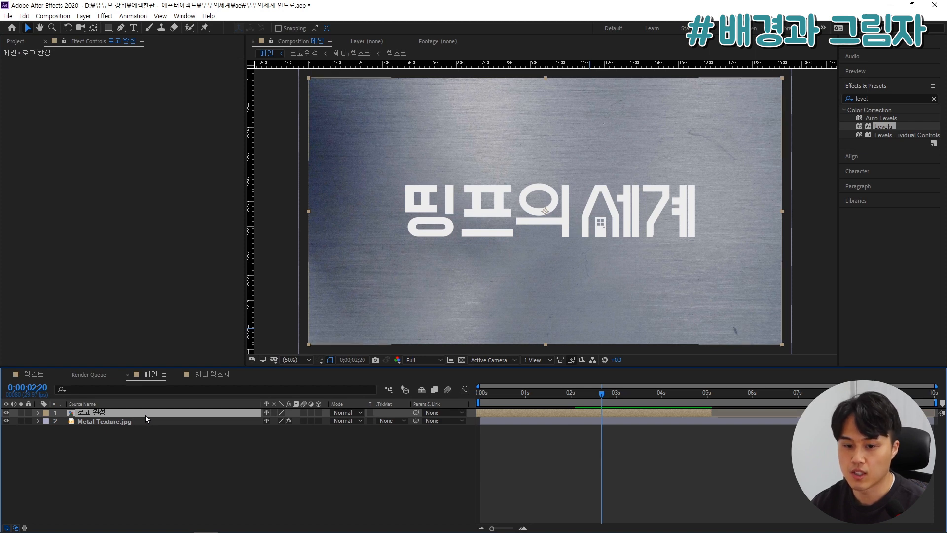
{"action": "key", "text": "ctrl+d"}
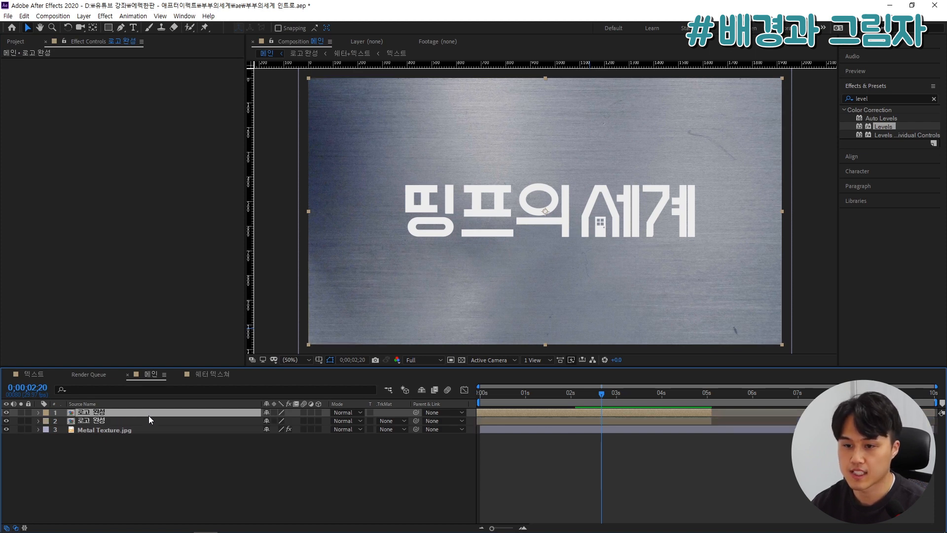
{"action": "left_click", "coordinate": [104, 423]}
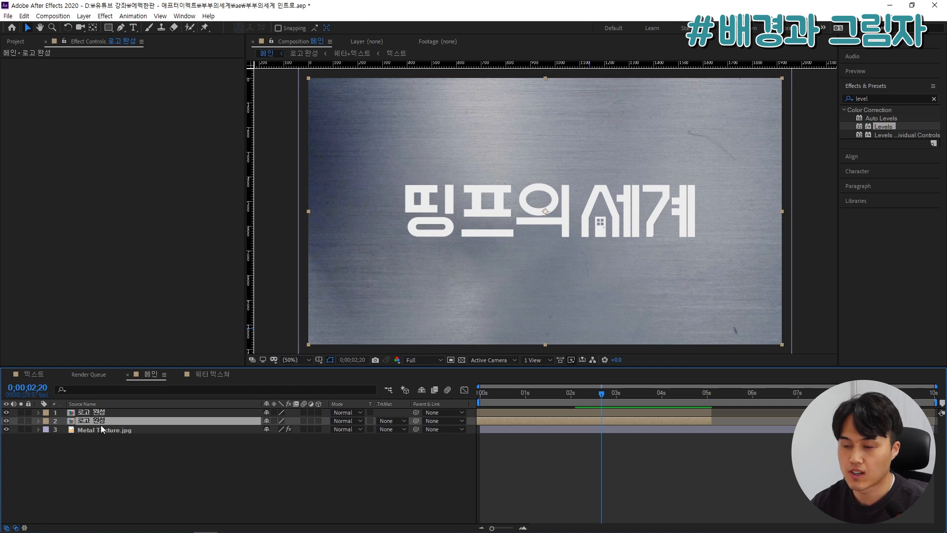
{"action": "left_click", "coordinate": [888, 97]}
{"action": "type", "text": "f"}
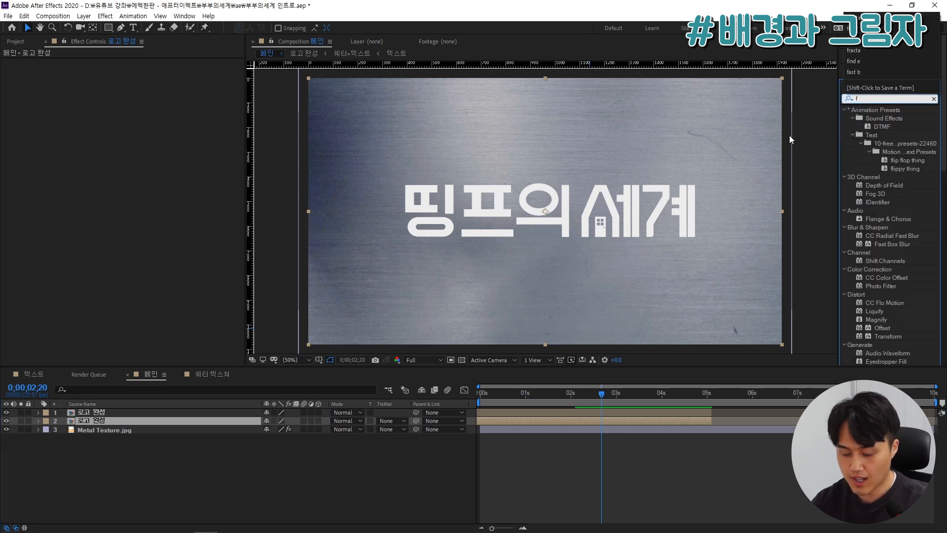
{"action": "type", "text": "ill"}
{"action": "double_click", "coordinate": [877, 126]}
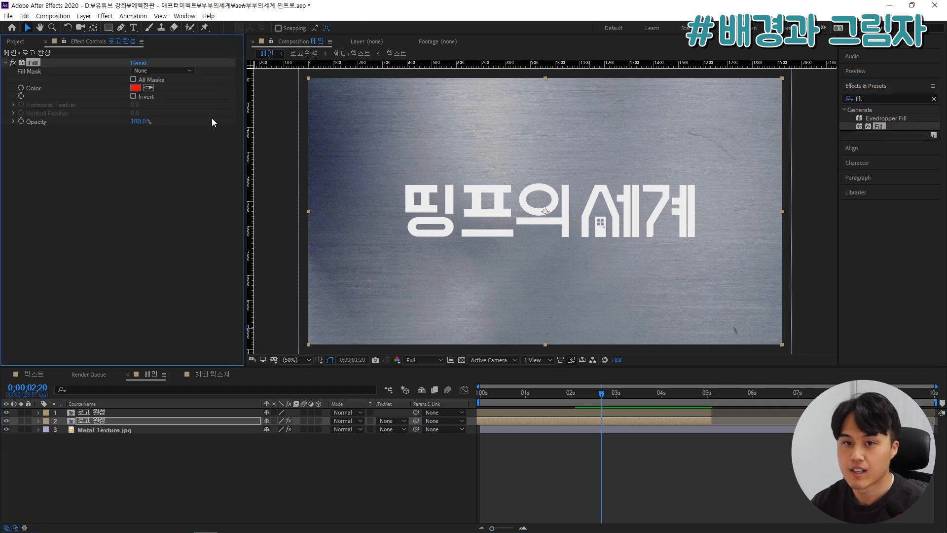
Step: Set the Fill colour of the lower 로고 완성 copy to black (000000)
{"action": "left_click", "coordinate": [133, 89]}
{"action": "left_click_drag", "start_coordinate": [115, 378], "coordinate": [53, 412]}
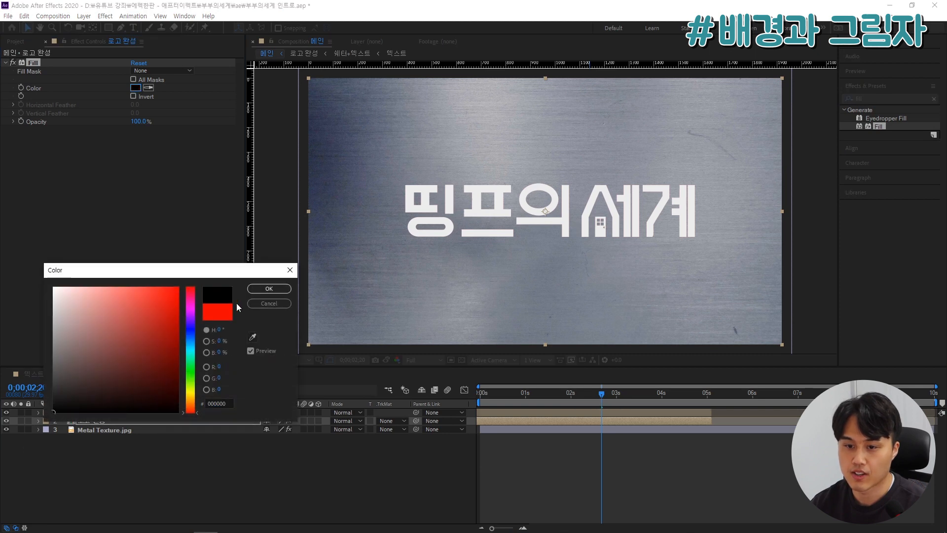
{"action": "left_click", "coordinate": [257, 296]}
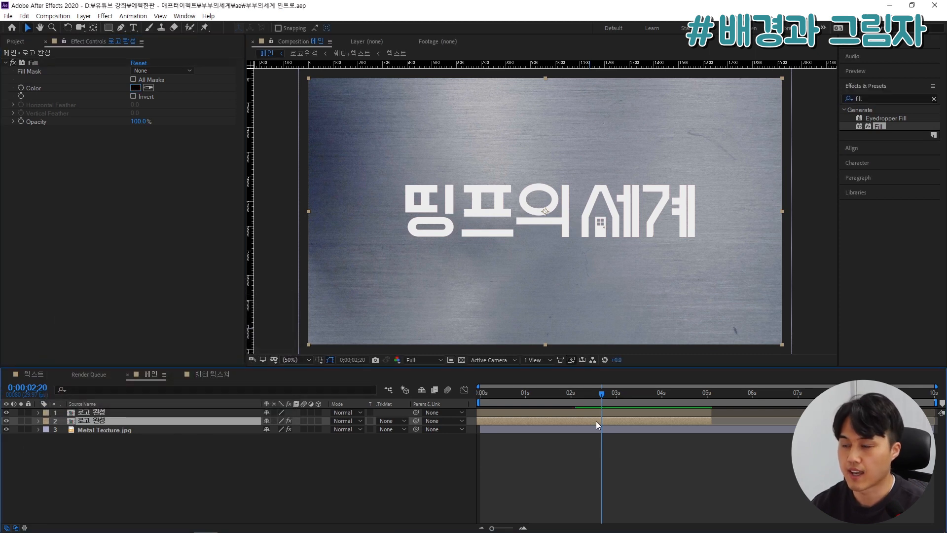
Step: Apply CC Radial Fast Blur to the black logo copy and set its Amount to 100
{"action": "left_click", "coordinate": [877, 98]}
{"action": "type", "text": "cc"}
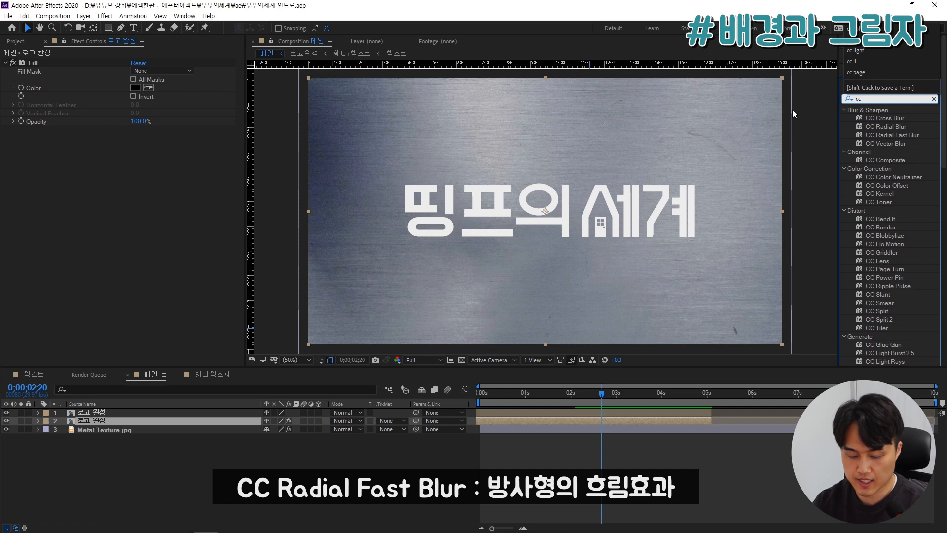
{"action": "type", "text": " radial fast"}
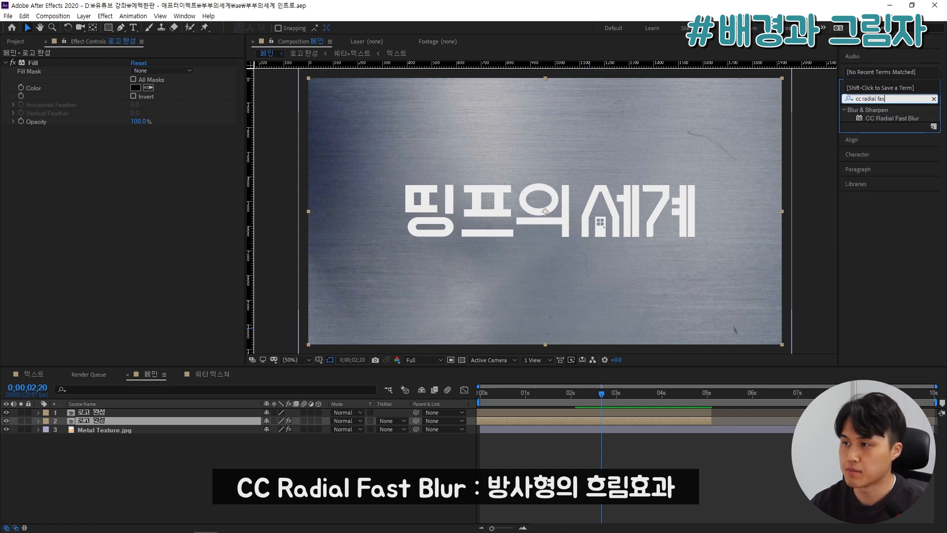
{"action": "double_click", "coordinate": [895, 118]}
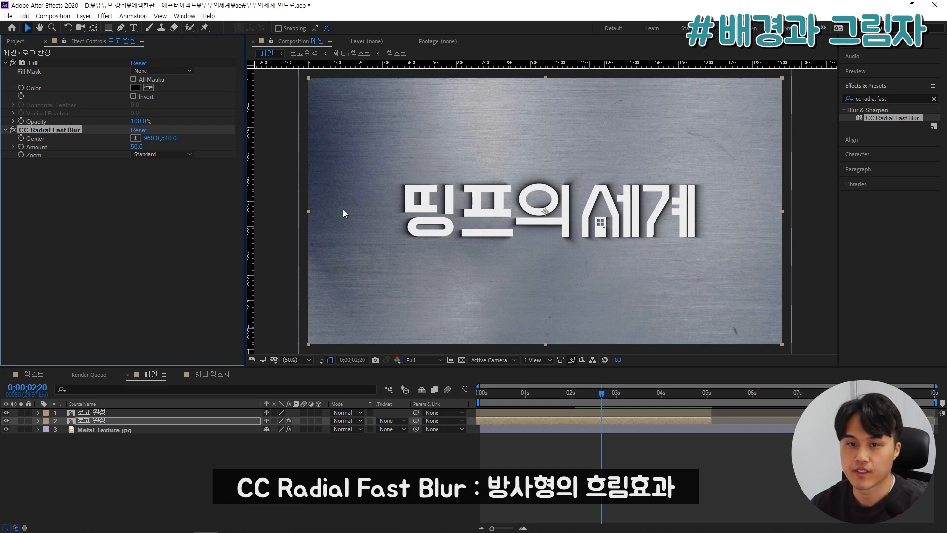
{"action": "left_click_drag", "start_coordinate": [134, 148], "coordinate": [157, 148]}
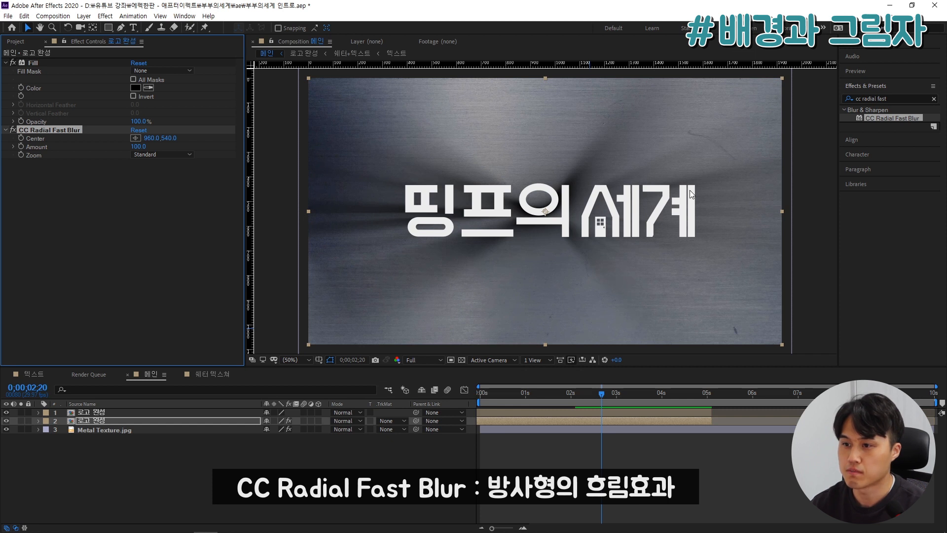
Step: Move the radial blur's Center above the frame to about 972, -409 and set its Amount to 87
{"action": "key", "text": "comma"}
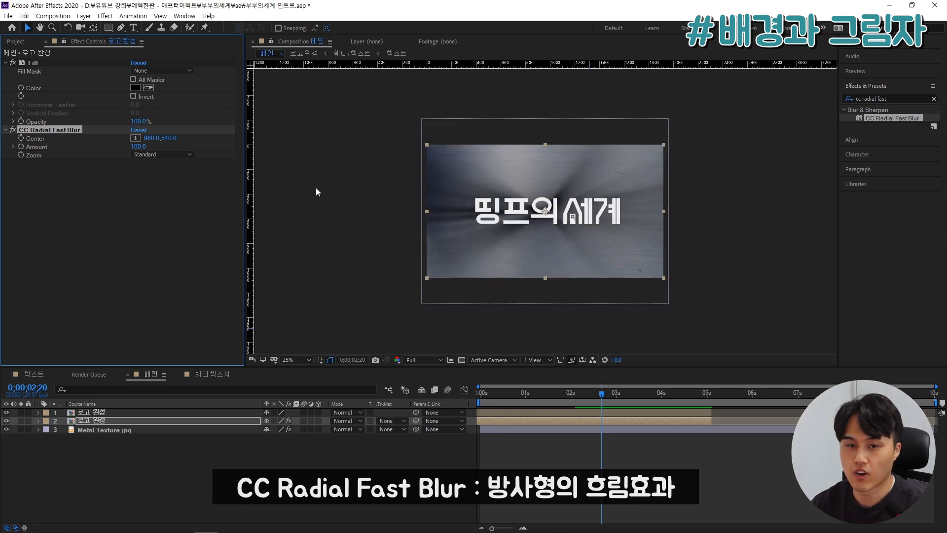
{"action": "left_click_drag", "start_coordinate": [177, 140], "coordinate": [129, 139]}
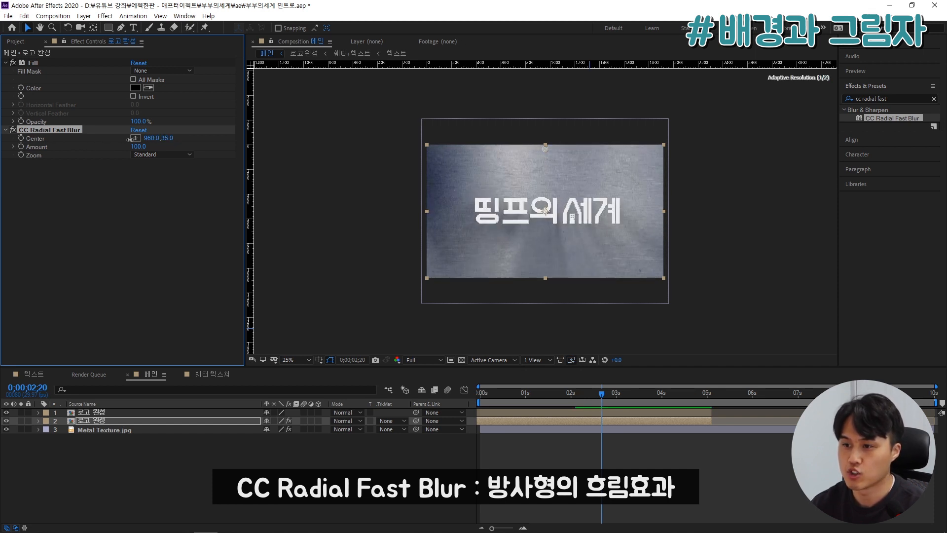
{"action": "left_click_drag", "start_coordinate": [545, 149], "coordinate": [546, 122]}
{"action": "left_click_drag", "start_coordinate": [141, 148], "coordinate": [135, 148]}
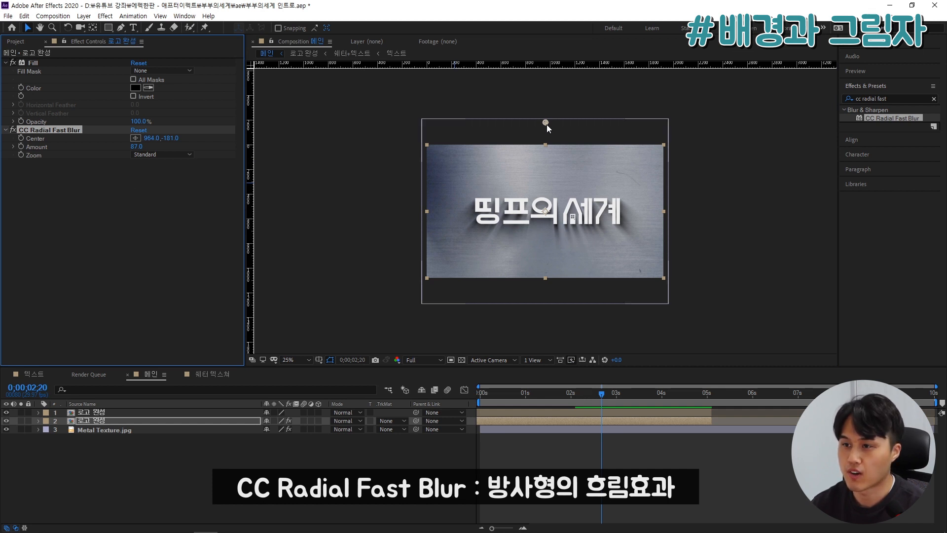
{"action": "left_click_drag", "start_coordinate": [546, 123], "coordinate": [546, 93]}
{"action": "scroll", "coordinate": [546, 237], "scroll_direction": "up", "scroll_amount": 2}
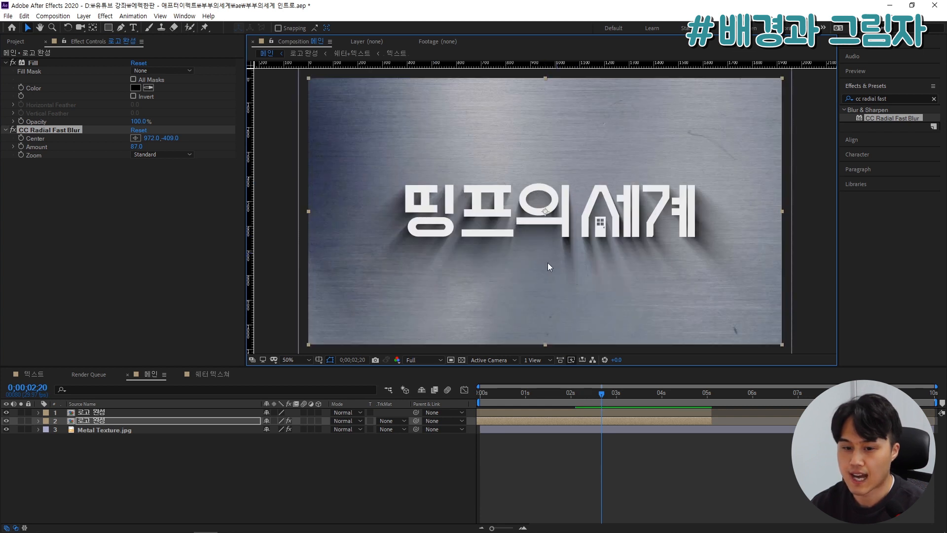
Step: Set the opacity of the blurred black 로고 완성 copy to 80%
{"action": "left_click", "coordinate": [143, 422]}
{"action": "key", "text": "t"}
{"action": "left_click_drag", "start_coordinate": [270, 429], "coordinate": [261, 429]}
{"action": "left_click", "coordinate": [269, 430]}
{"action": "type", "text": "80"}
{"action": "key", "text": "Return"}
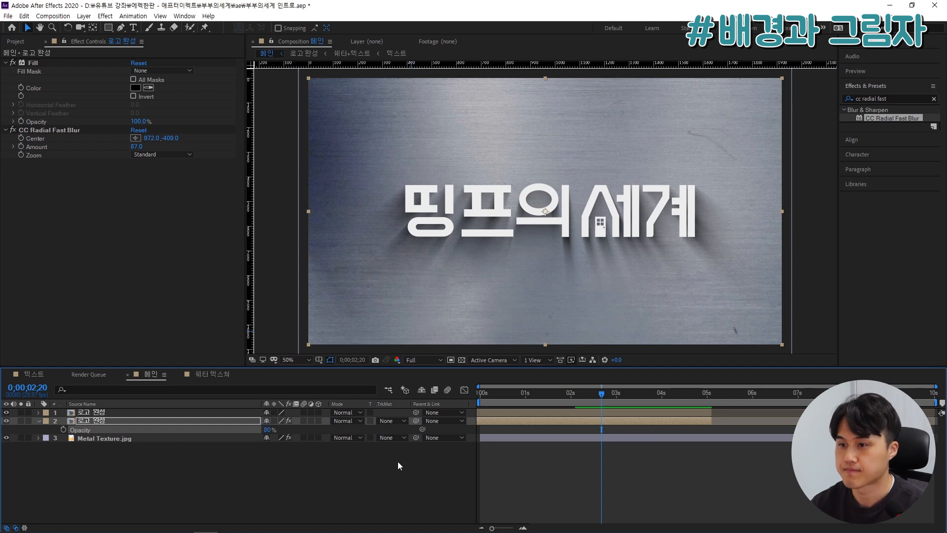
{"action": "left_click", "coordinate": [433, 475]}
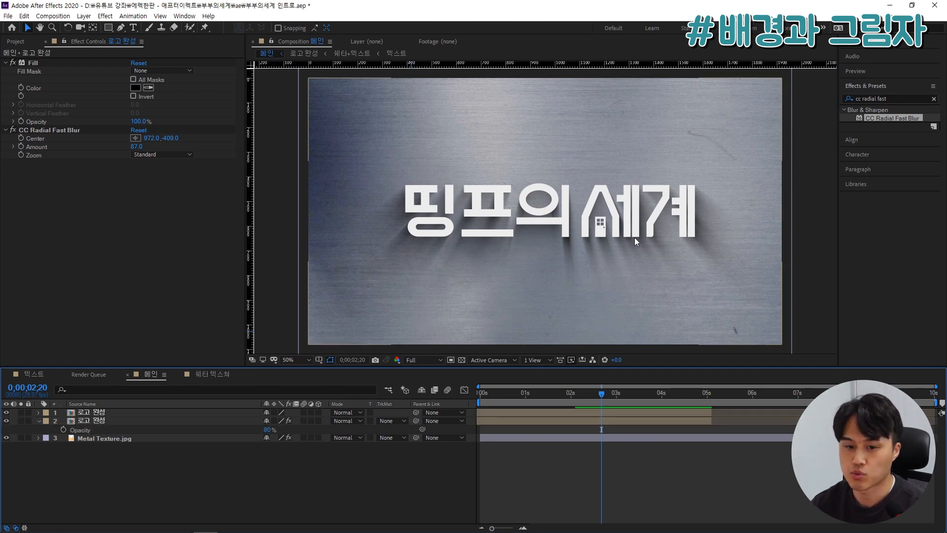
Step: Rename the blurred black logo layer as 쉐도우
{"action": "left_click", "coordinate": [240, 420]}
{"action": "key", "text": "Return"}
{"action": "type", "text": "쉐도우"}
{"action": "key", "text": "Return"}
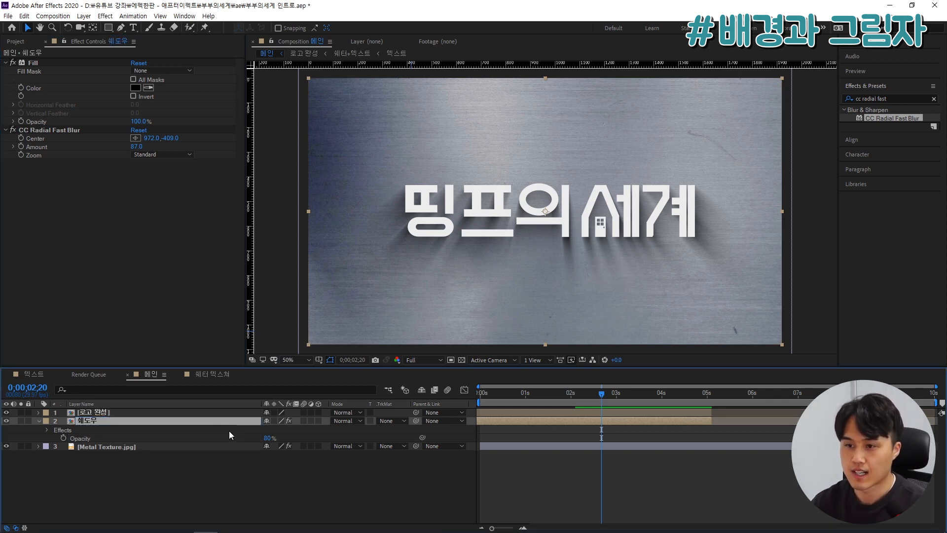
Step: Isolate the 로고 완성 layer to view the logo on its own, and show all layers again
{"action": "left_click", "coordinate": [112, 413]}
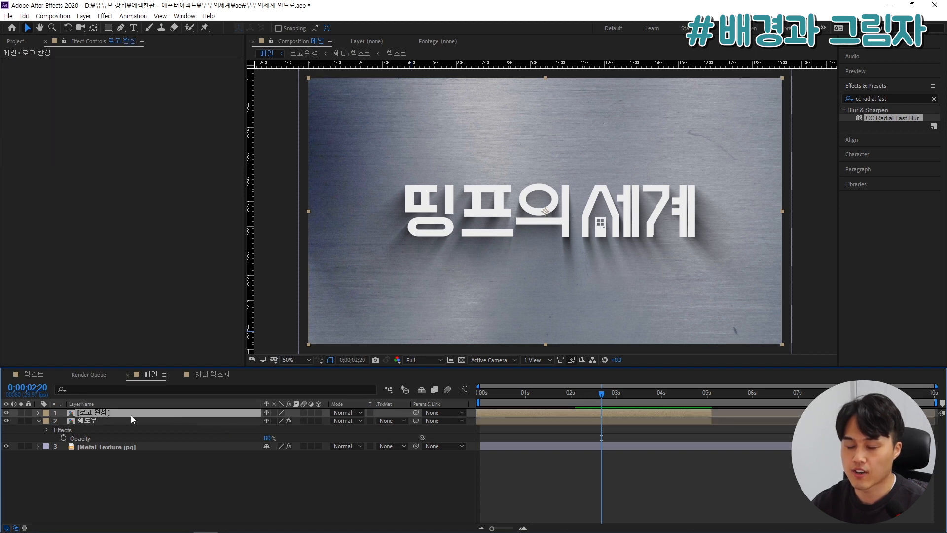
{"action": "left_click", "coordinate": [20, 413]}
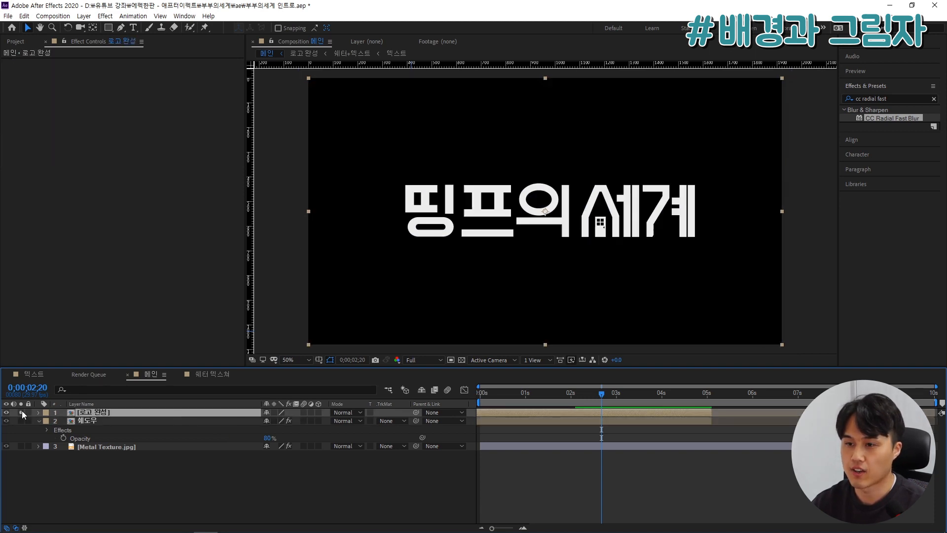
{"action": "left_click", "coordinate": [21, 412]}
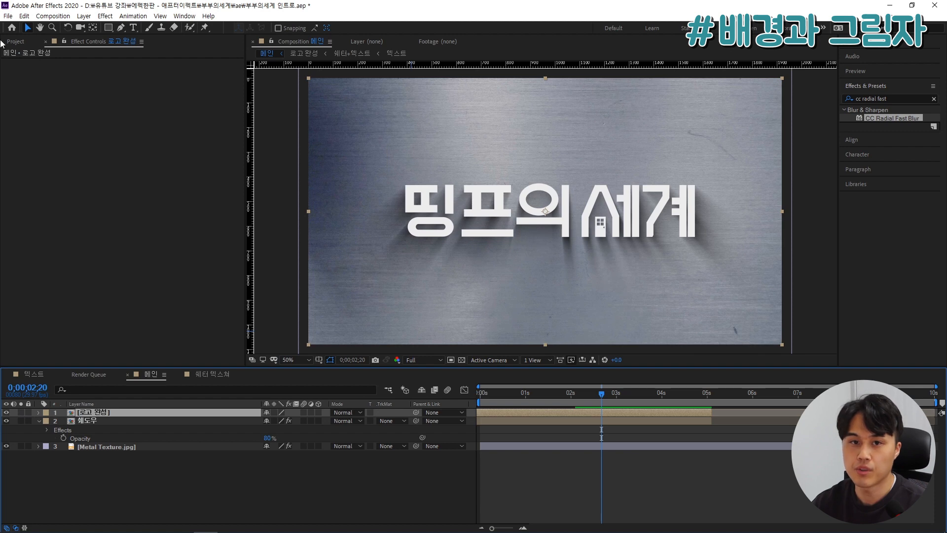
Step: Add Crack Texture.jpg directly beneath the 로고 완성 layer and set its track matte to Alpha
{"action": "left_click", "coordinate": [16, 41]}
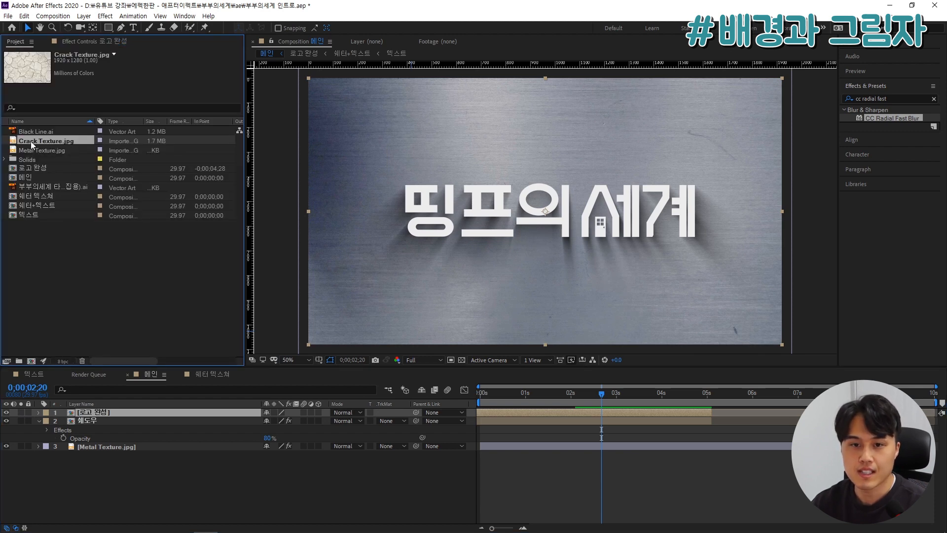
{"action": "left_click_drag", "start_coordinate": [52, 140], "coordinate": [114, 416]}
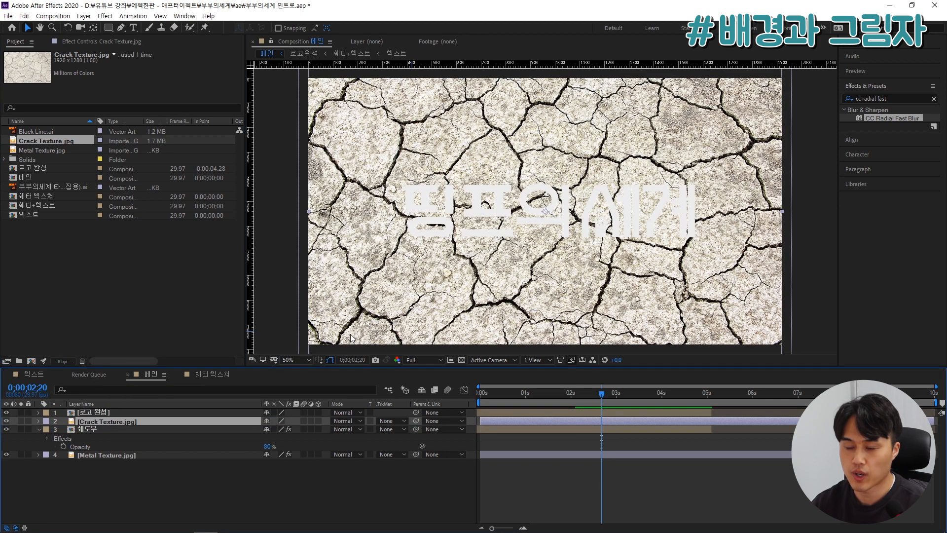
{"action": "left_click", "coordinate": [389, 421]}
{"action": "left_click", "coordinate": [422, 445]}
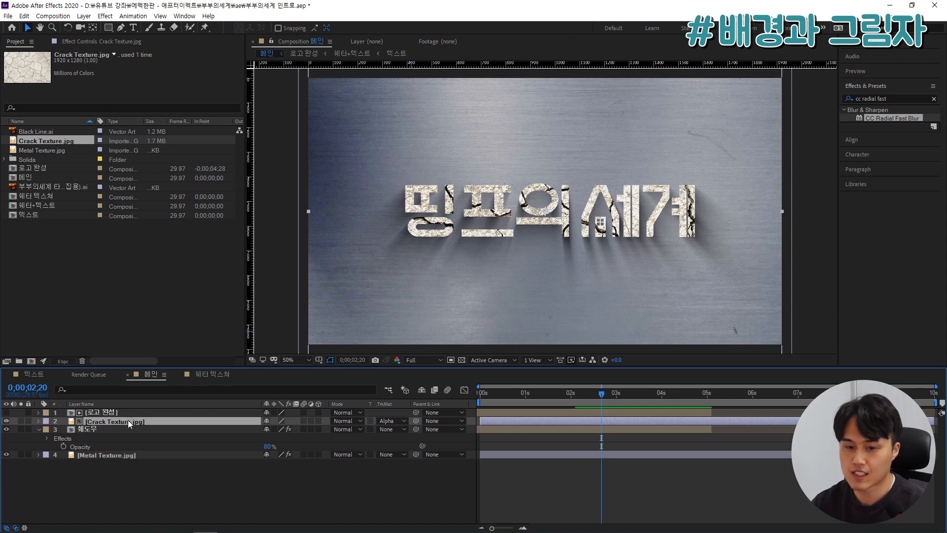
Step: Scale the Crack Texture layer down proportionally and move it slightly lower so the cracks fit the logo lettering
{"action": "key", "text": "comma"}
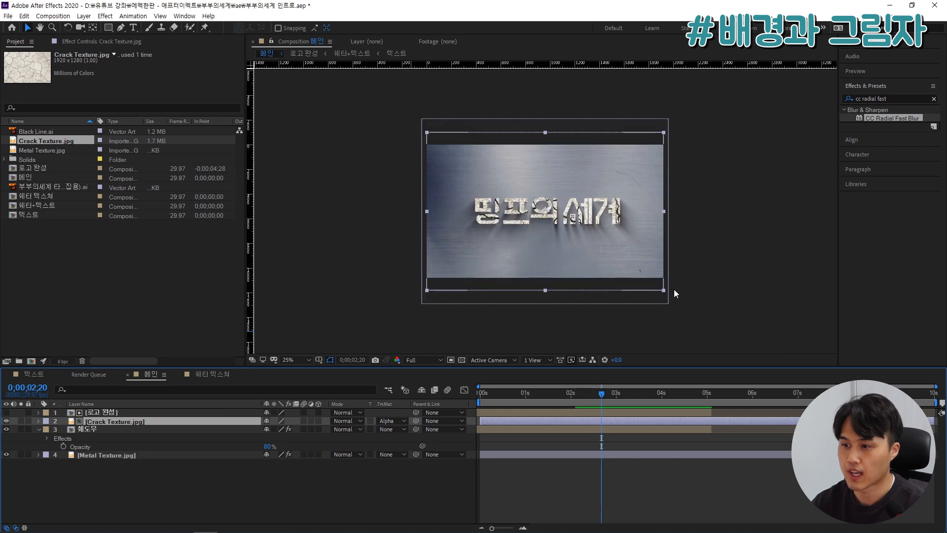
{"action": "left_click_drag", "start_coordinate": [664, 289], "coordinate": [632, 276]}
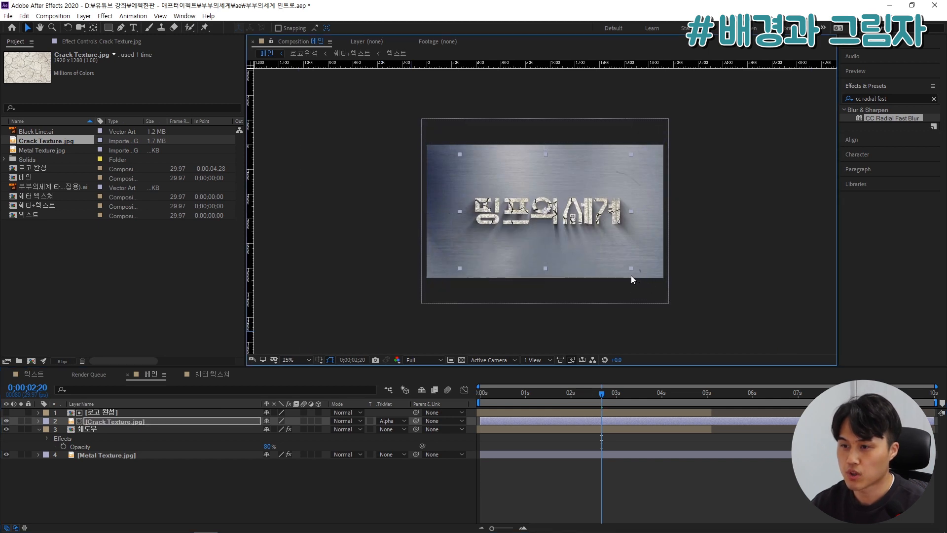
{"action": "key", "text": "period"}
{"action": "left_click_drag", "start_coordinate": [542, 200], "coordinate": [538, 222]}
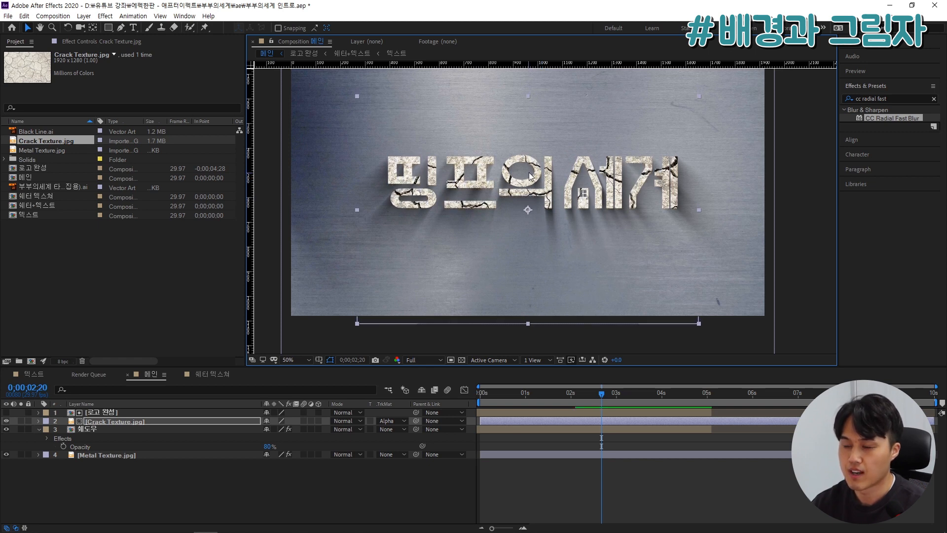
{"action": "left_click_drag", "start_coordinate": [536, 179], "coordinate": [530, 192]}
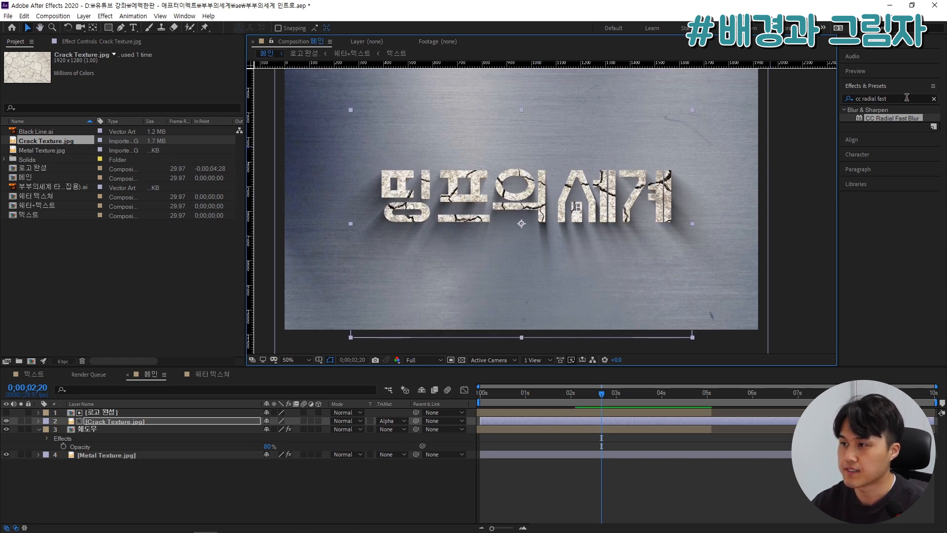
Step: Apply the Tint effect to the Crack Texture layer to turn it black and white
{"action": "left_click_drag", "start_coordinate": [907, 97], "coordinate": [775, 96]}
{"action": "type", "text": "ㅊ"}
{"action": "key", "text": "BackSpace"}
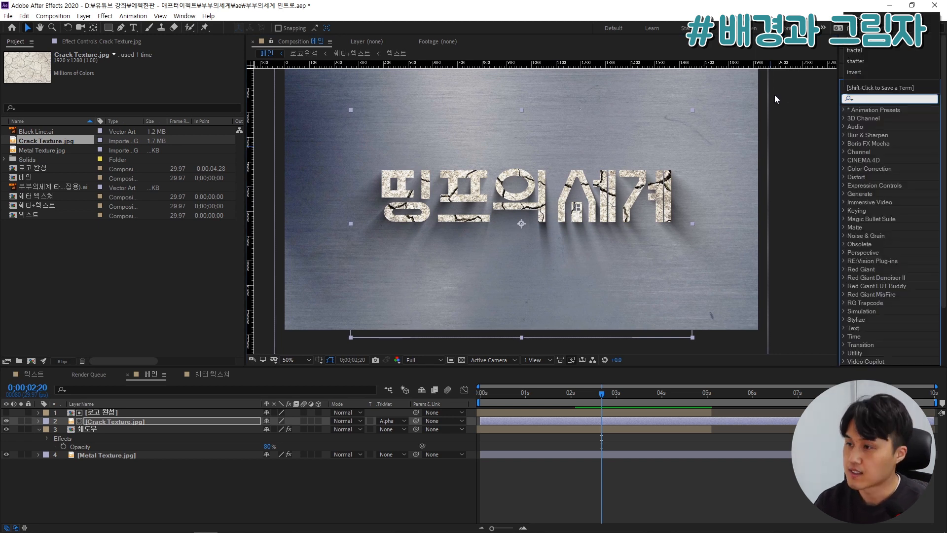
{"action": "type", "text": "tint"}
{"action": "double_click", "coordinate": [879, 118]}
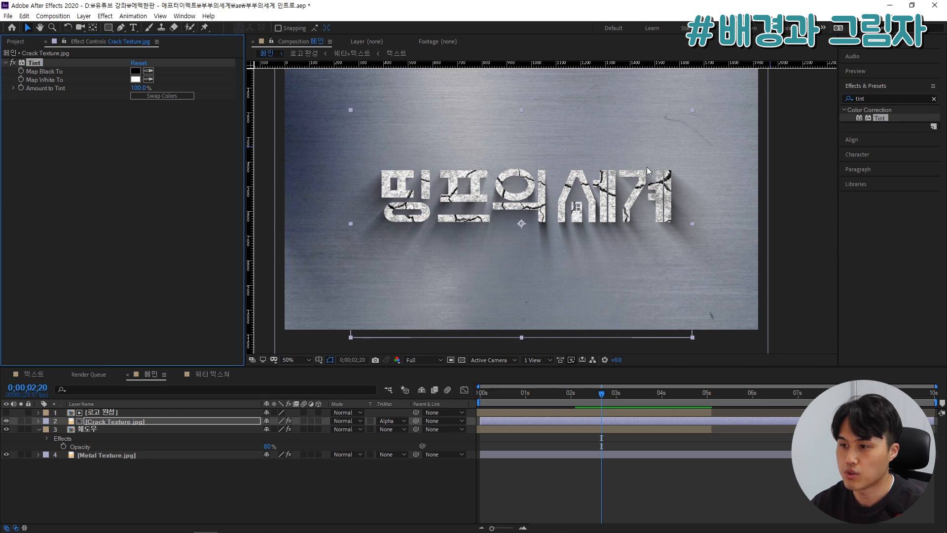
Step: Apply Levels to the Crack Texture layer with Input Black 18, Input White 194 and Output White 240
{"action": "left_click_drag", "start_coordinate": [888, 98], "coordinate": [758, 102]}
{"action": "type", "text": "level"}
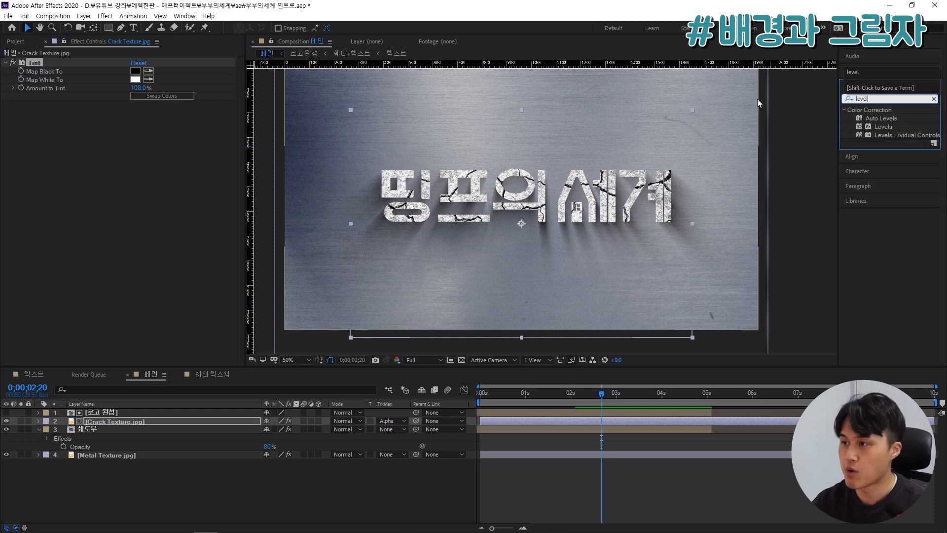
{"action": "double_click", "coordinate": [858, 128]}
{"action": "scroll", "coordinate": [516, 207], "scroll_direction": "up", "scroll_amount": 2}
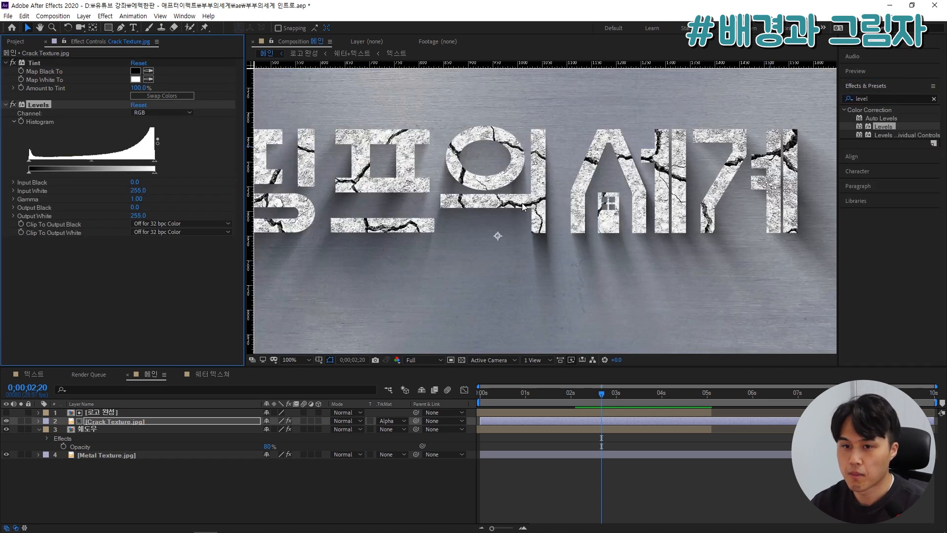
{"action": "left_click_drag", "start_coordinate": [154, 162], "coordinate": [124, 165]}
{"action": "left_click_drag", "start_coordinate": [28, 162], "coordinate": [38, 160]}
{"action": "left_click_drag", "start_coordinate": [154, 172], "coordinate": [141, 171]}
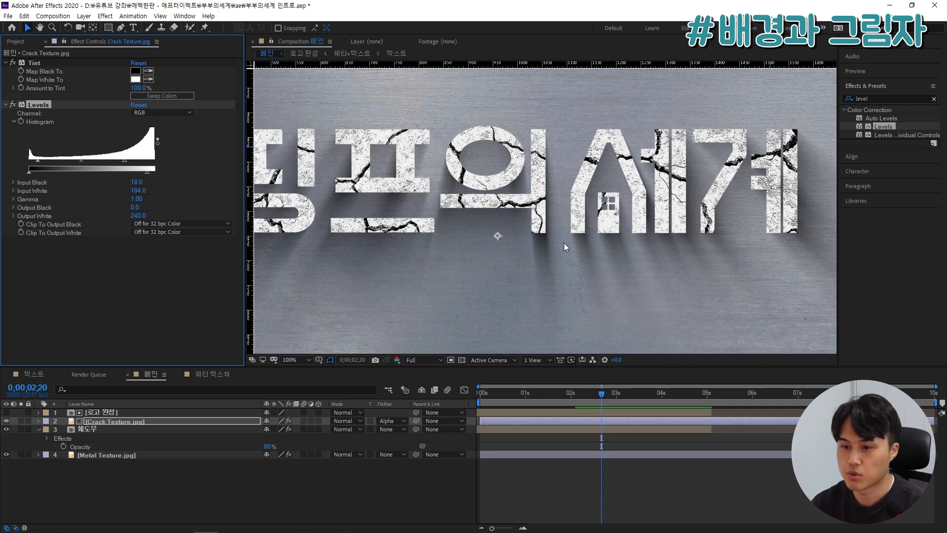
{"action": "scroll", "coordinate": [552, 346], "scroll_direction": "down", "scroll_amount": 2}
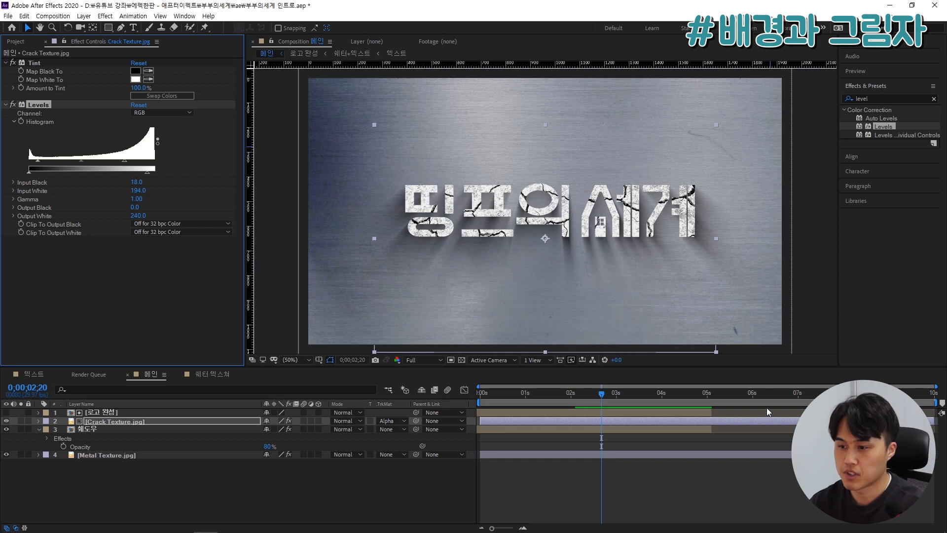
Step: Preview the 메인 composition from the beginning with the cracked logo texture
{"action": "left_click", "coordinate": [730, 484]}
{"action": "key", "text": "Home"}
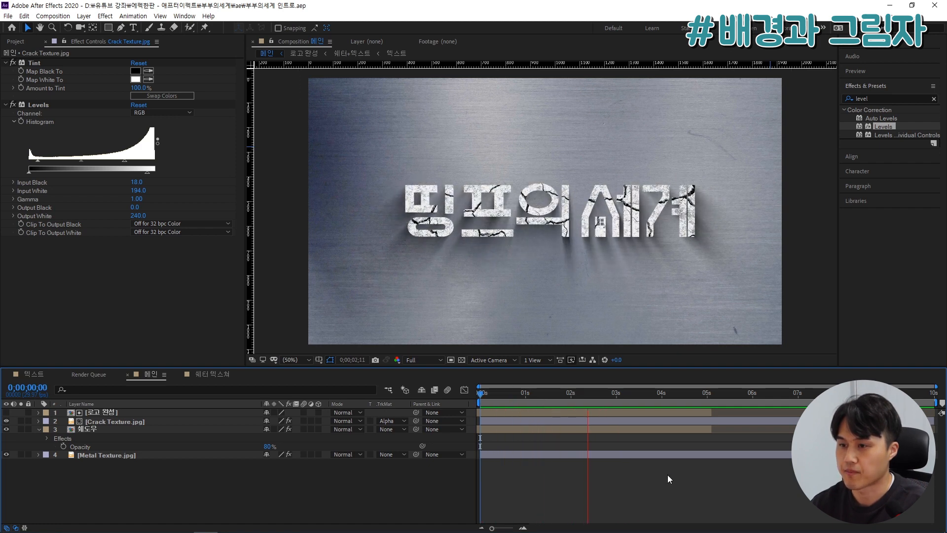
{"action": "key", "text": "space"}
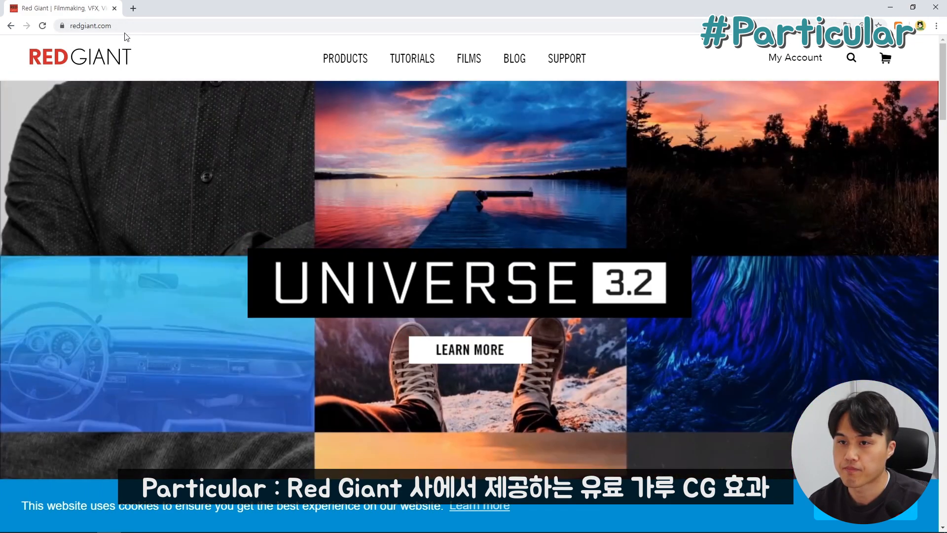
Step: Open the Trapcode Suite product page on redgiant.com and look through it for Trapcode Particular
{"action": "mouse_move", "coordinate": [345, 59]}
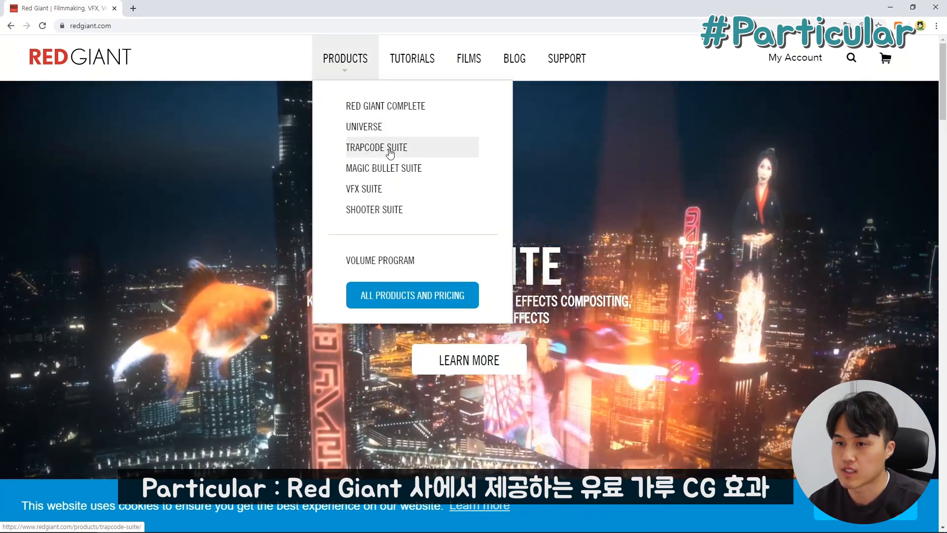
{"action": "left_click", "coordinate": [389, 148]}
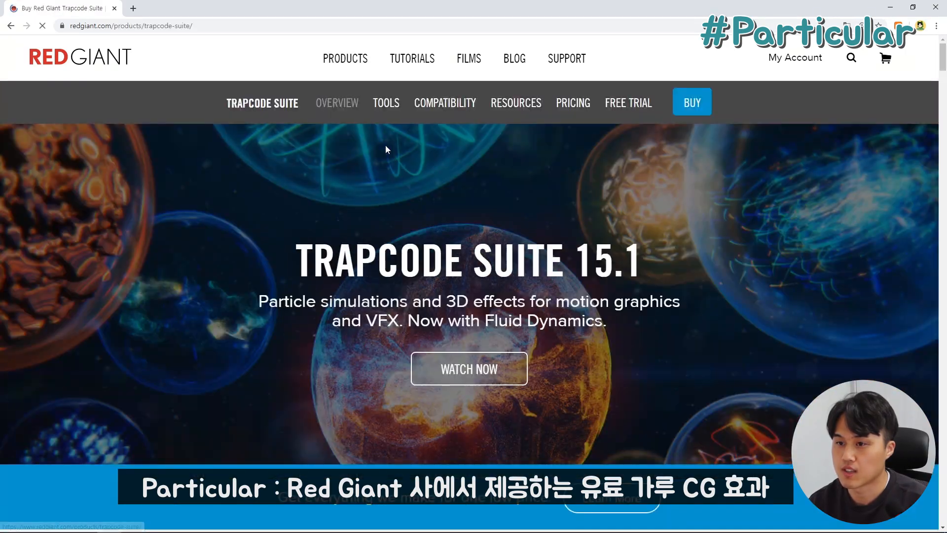
{"action": "left_click_drag", "start_coordinate": [945, 116], "coordinate": [945, 400]}
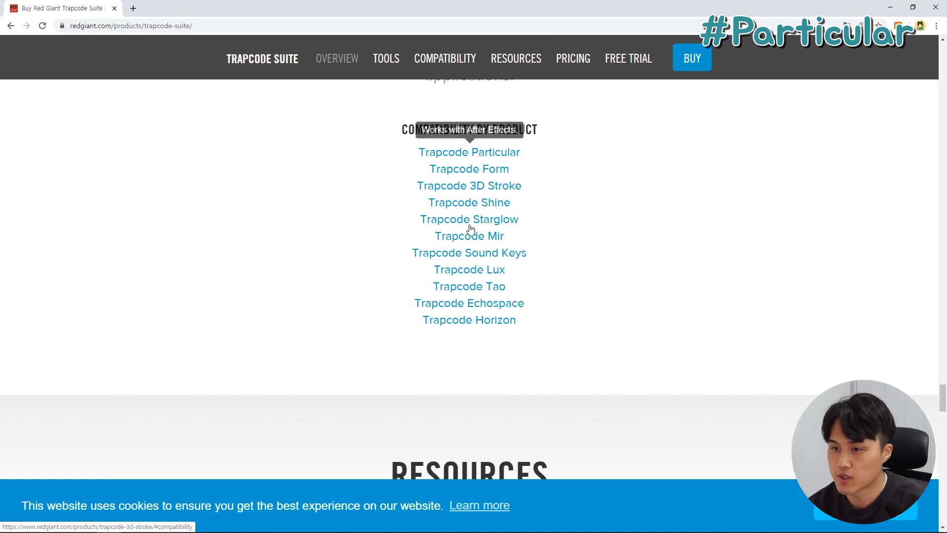
Step: Switch to After Effects and create a black 1920 x 1080 solid named 파티클 in the 메인 composition
{"action": "left_click", "coordinate": [206, 525]}
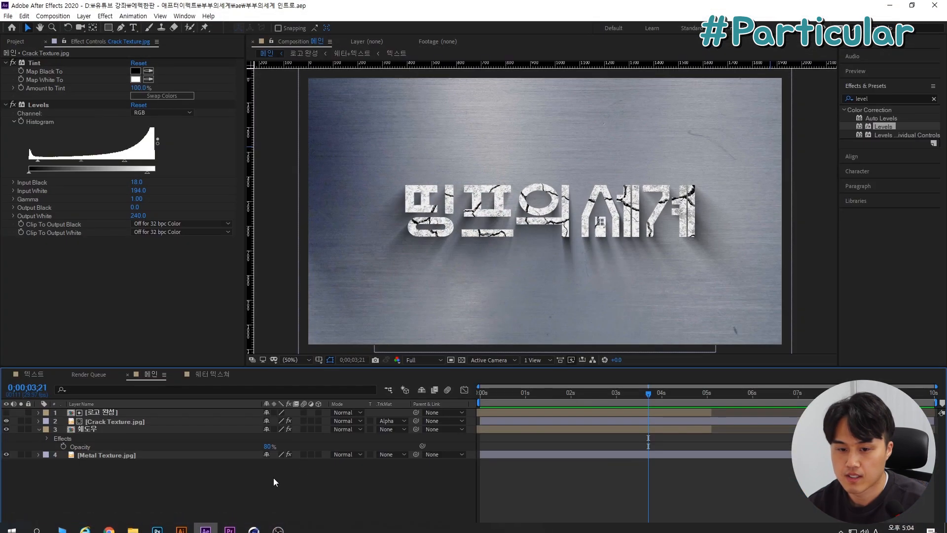
{"action": "key", "text": "ctrl+y"}
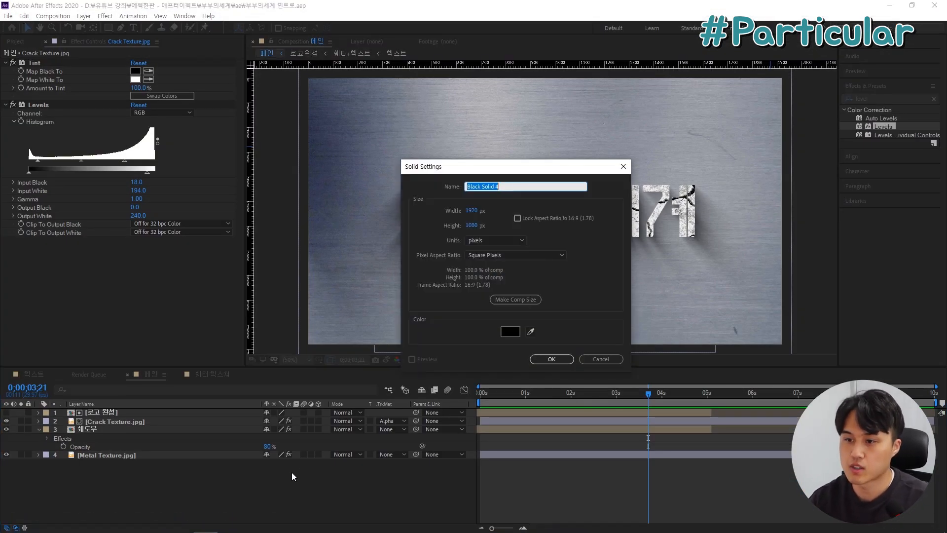
{"action": "type", "text": "v"}
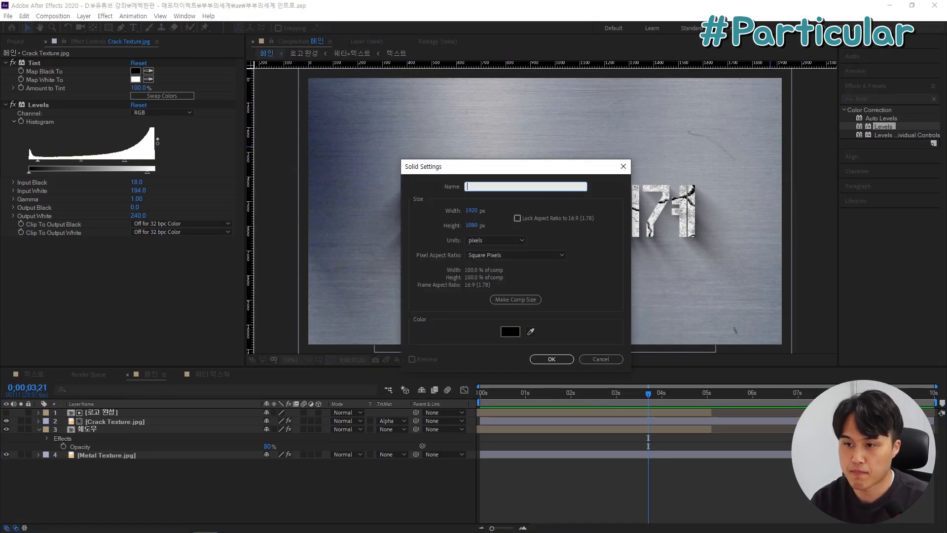
{"action": "type", "text": "파티클"}
{"action": "key", "text": "Return"}
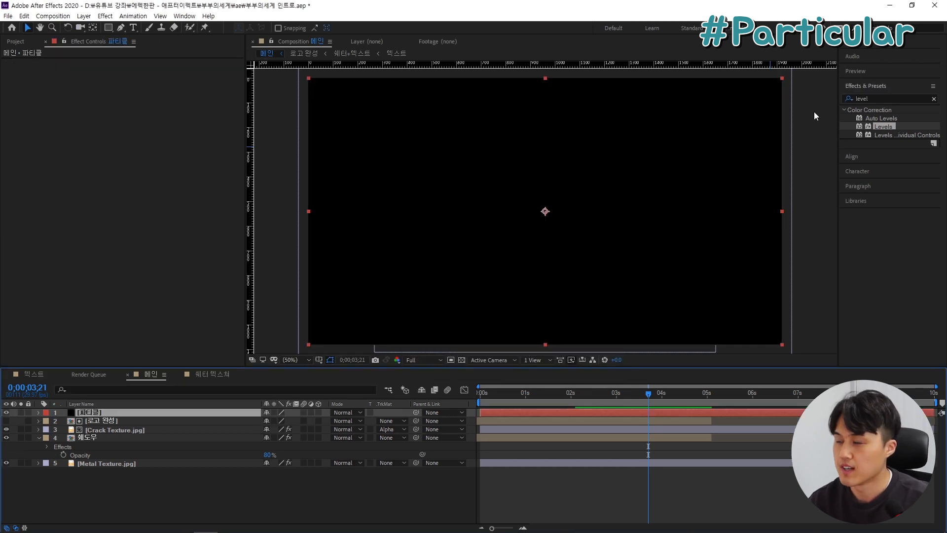
Step: Apply the Particular effect to the 파티클 solid and preview its default particles
{"action": "left_click_drag", "start_coordinate": [882, 97], "coordinate": [809, 103]}
{"action": "type", "text": "particular"}
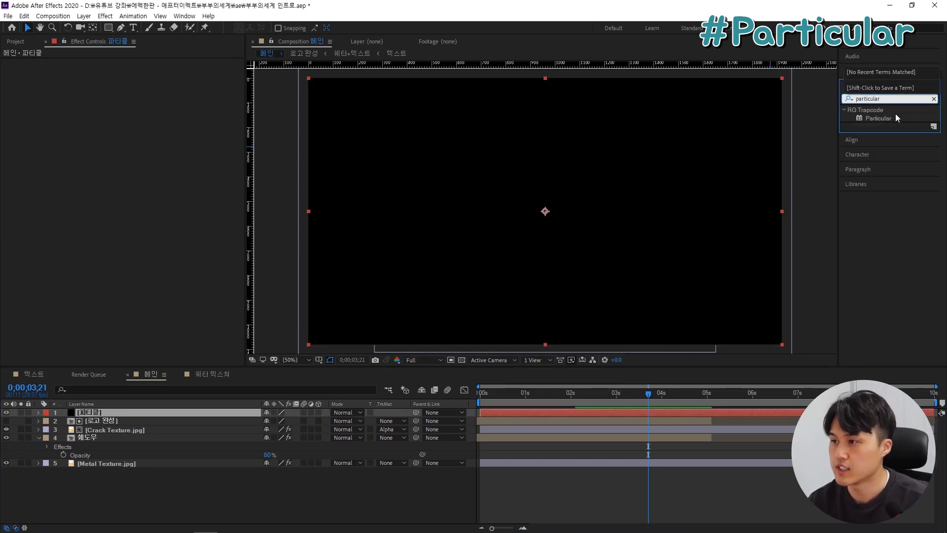
{"action": "left_click", "coordinate": [887, 120]}
{"action": "double_click", "coordinate": [890, 120]}
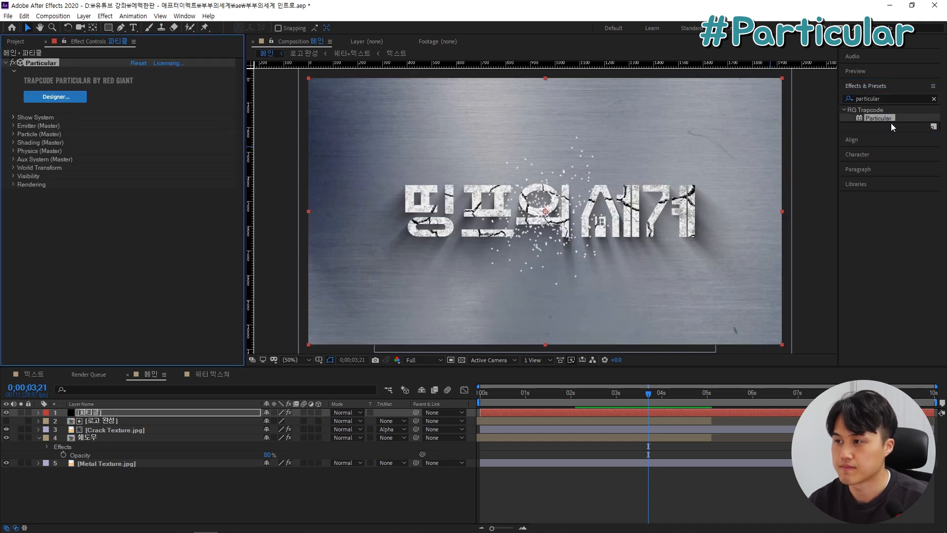
{"action": "key", "text": "space"}
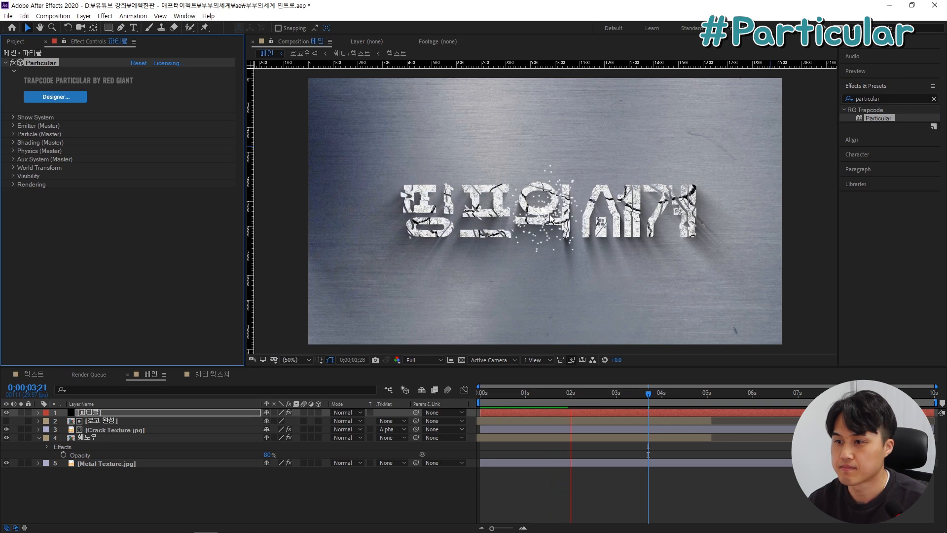
{"action": "key", "text": "space"}
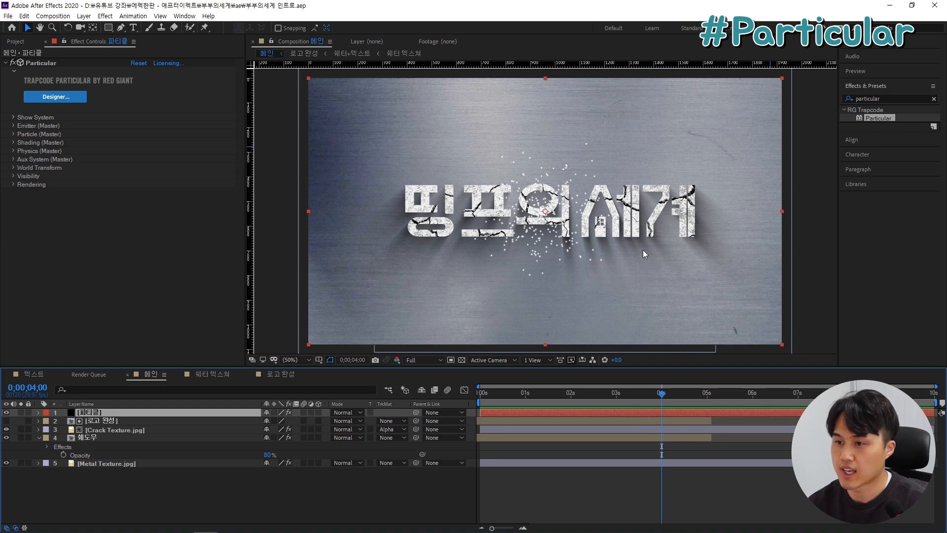
Step: Add the 텍스트 composition above the 파티클 layer as a hidden 3D layer
{"action": "left_click", "coordinate": [15, 42]}
{"action": "left_click", "coordinate": [40, 215]}
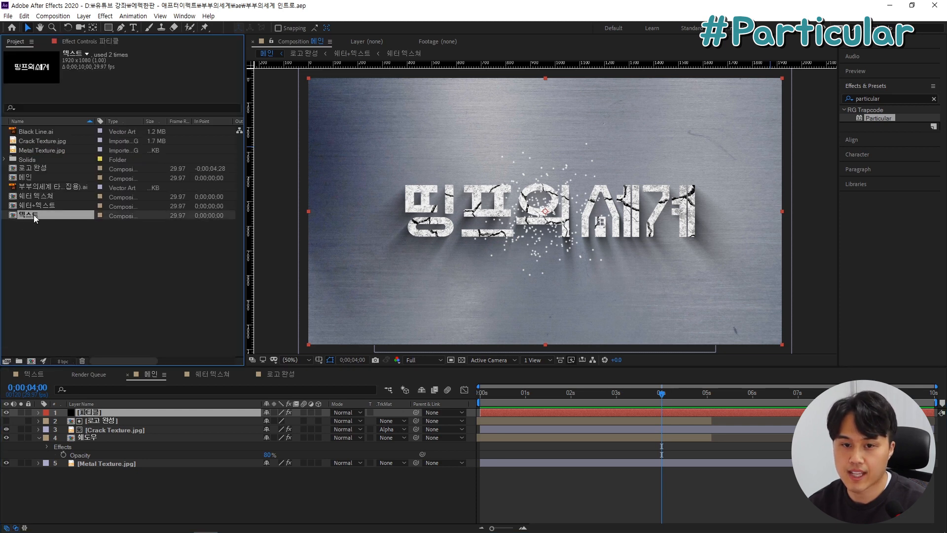
{"action": "left_click_drag", "start_coordinate": [36, 218], "coordinate": [102, 412]}
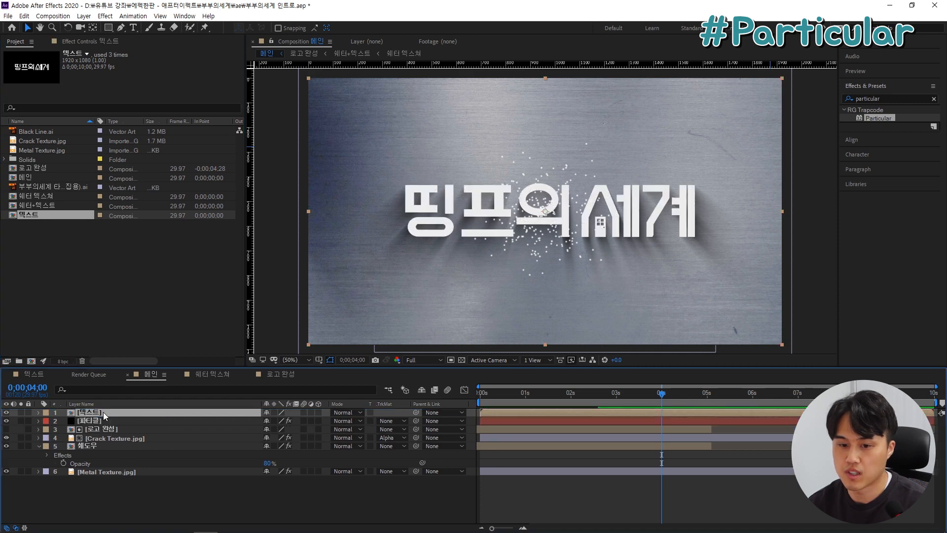
{"action": "left_click", "coordinate": [319, 413]}
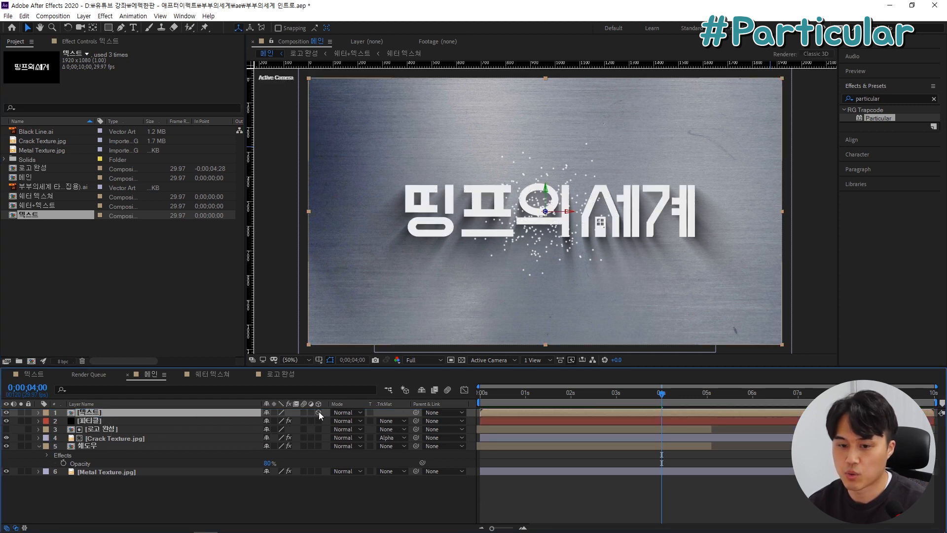
{"action": "left_click_drag", "start_coordinate": [6, 412], "coordinate": [5, 420]}
{"action": "left_click", "coordinate": [6, 421]}
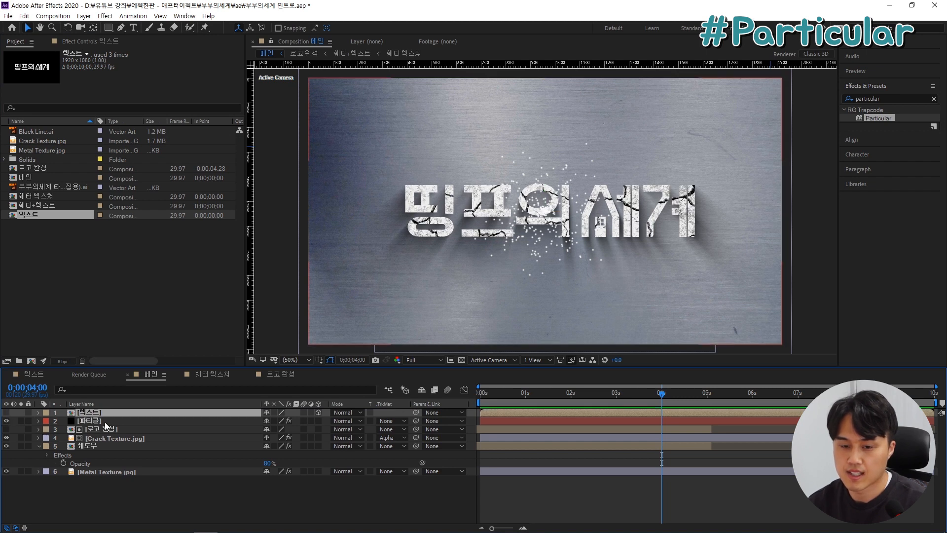
Step: Set the Particular emitter type on the 파티클 layer to Layer
{"action": "left_click", "coordinate": [105, 421]}
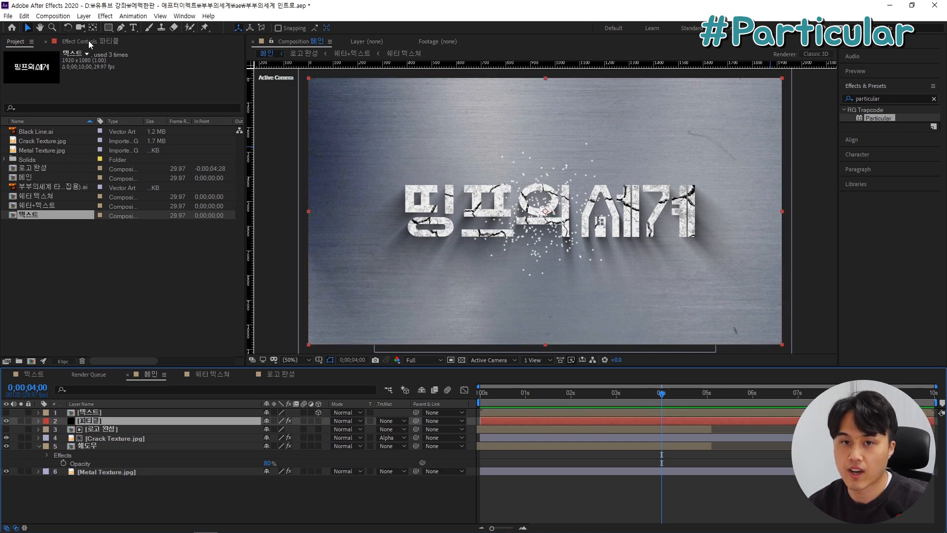
{"action": "left_click", "coordinate": [84, 42]}
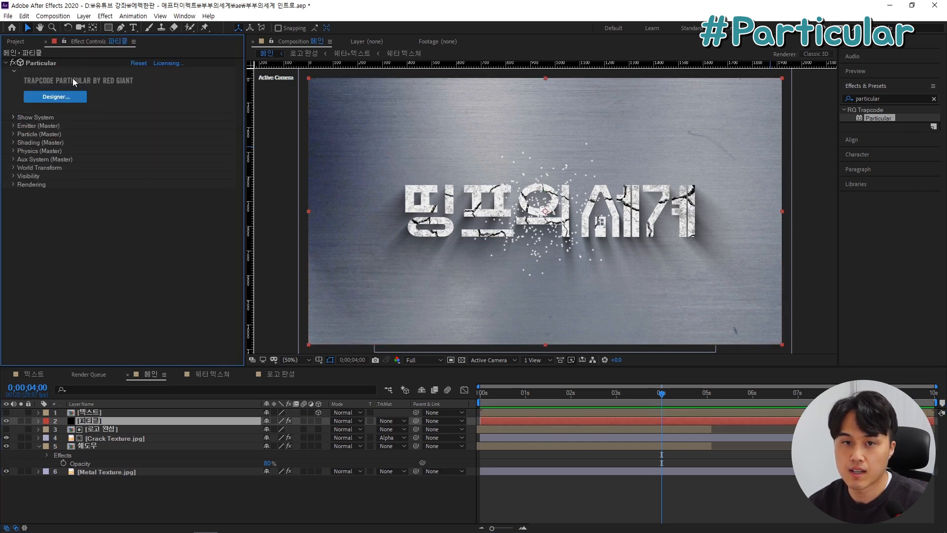
{"action": "left_click", "coordinate": [13, 125]}
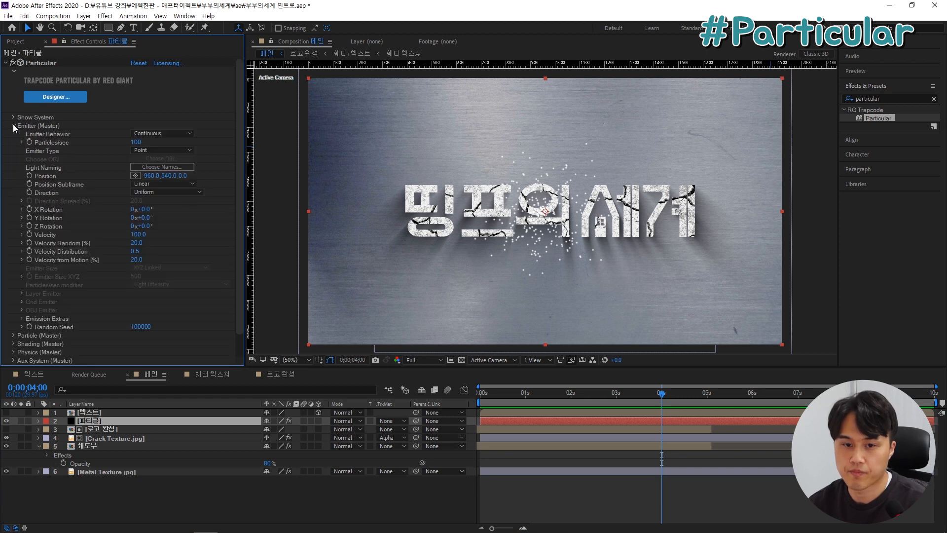
{"action": "left_click", "coordinate": [154, 150]}
{"action": "left_click", "coordinate": [170, 215]}
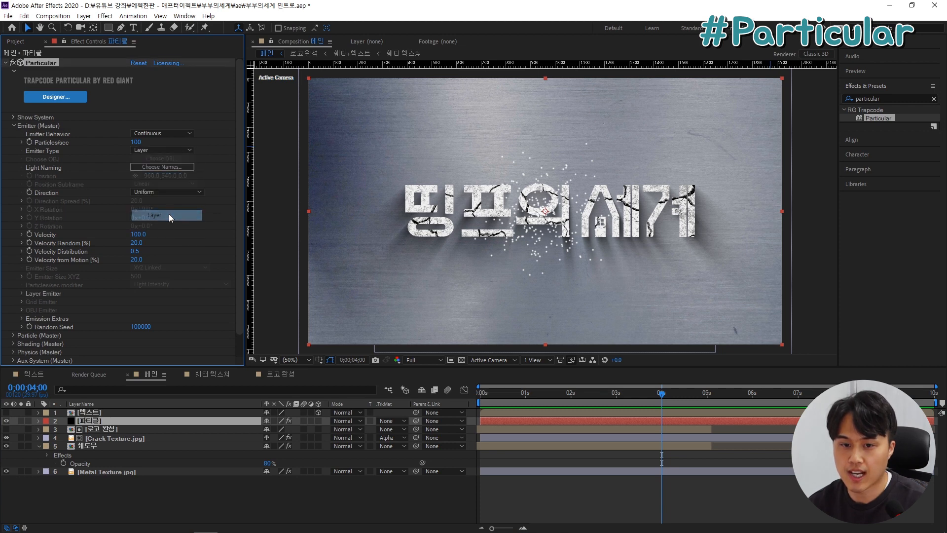
Step: Use the 텍스트 layer as the layer emitter with Particle Birth Time sampling, and save the project
{"action": "left_click", "coordinate": [20, 292]}
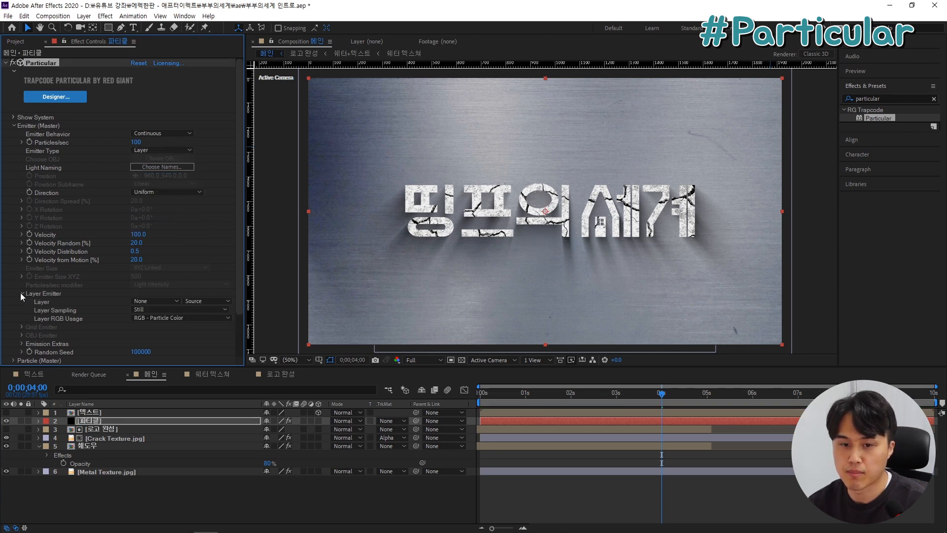
{"action": "left_click", "coordinate": [156, 301]}
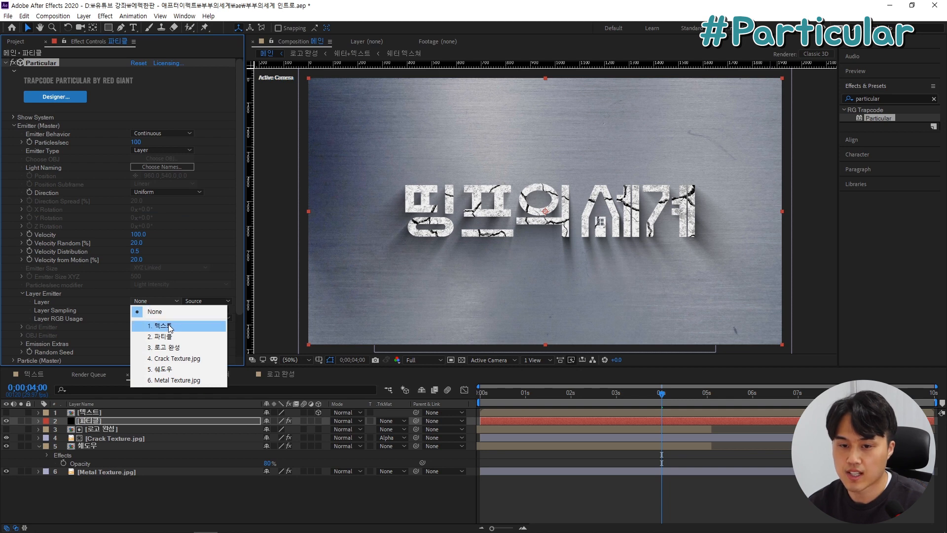
{"action": "left_click", "coordinate": [163, 325]}
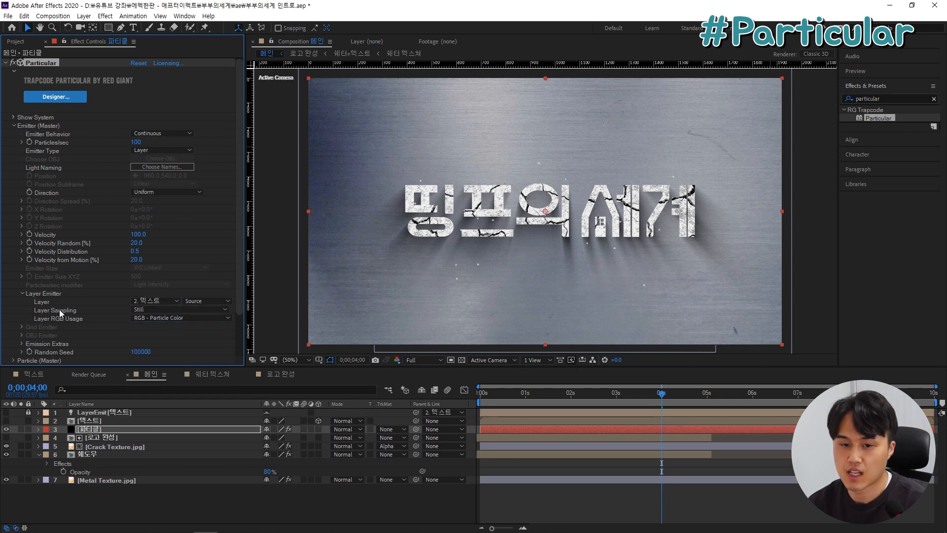
{"action": "left_click", "coordinate": [156, 309]}
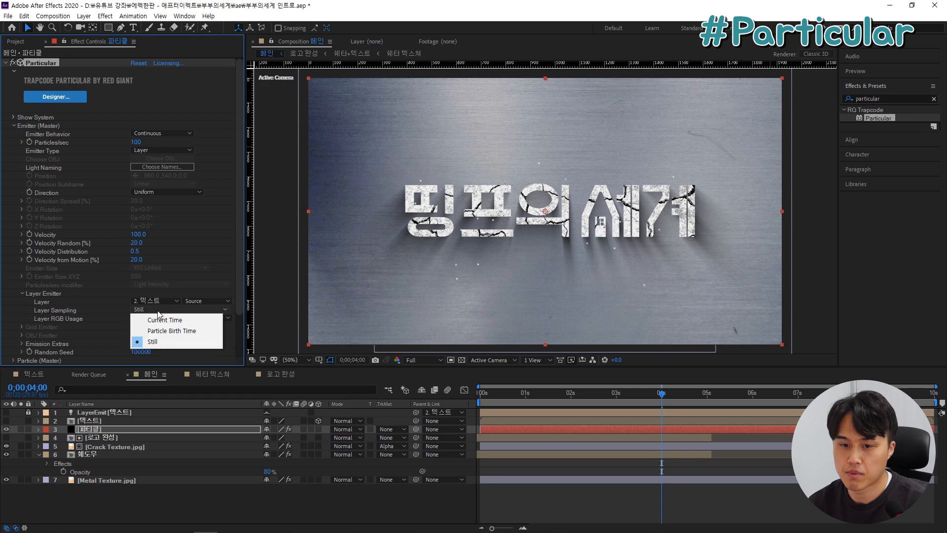
{"action": "left_click", "coordinate": [173, 331]}
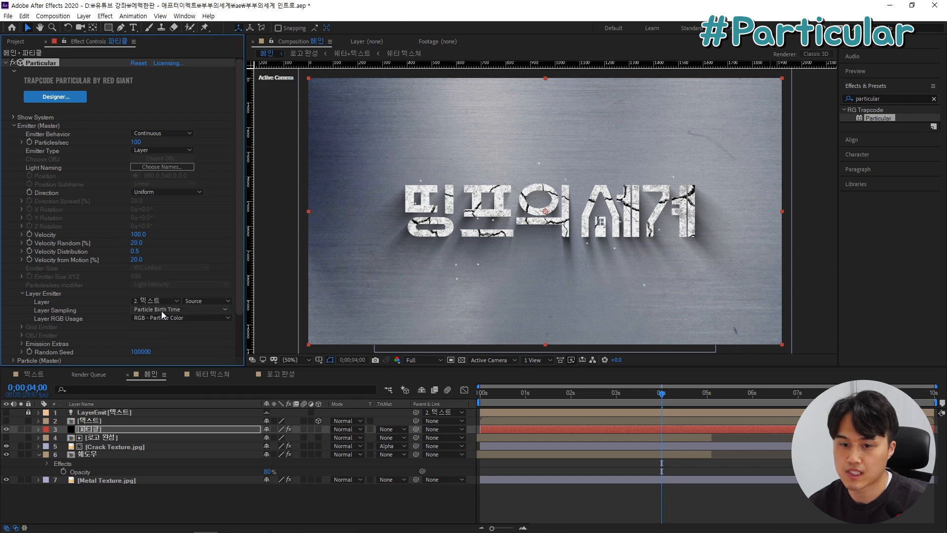
{"action": "key", "text": "ctrl+s"}
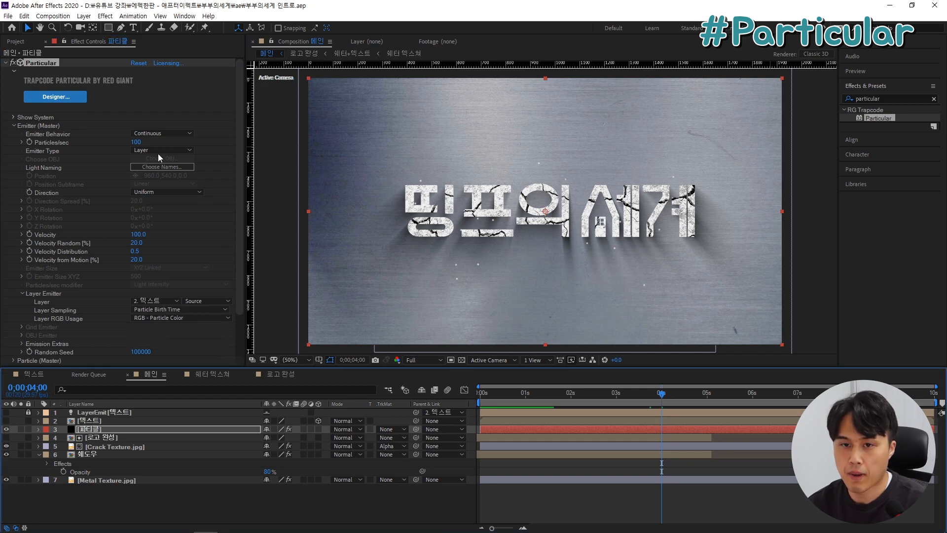
Step: Set Particles/sec to 30000, preview the emission and go to 0;00;00;18
{"action": "left_click", "coordinate": [138, 142]}
{"action": "type", "text": "300"}
{"action": "type", "text": "00"}
{"action": "key", "text": "Return"}
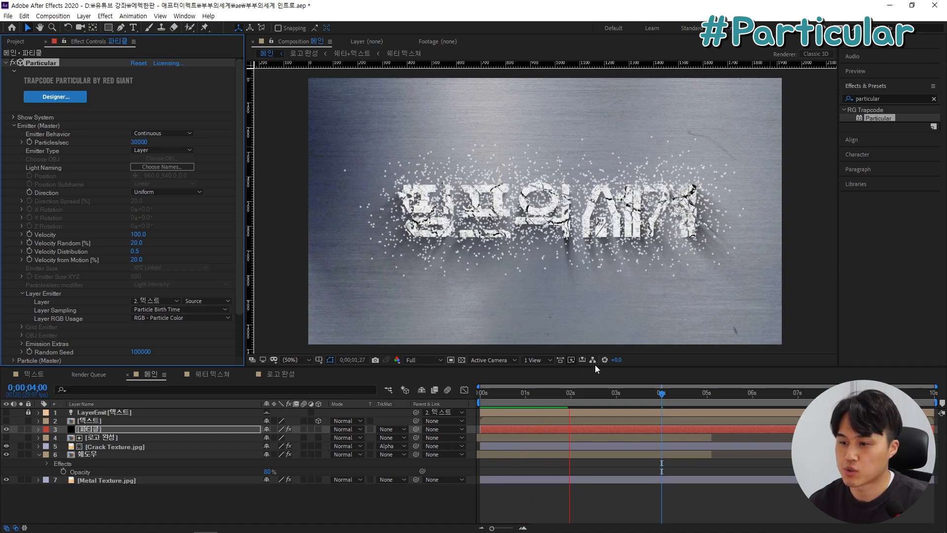
{"action": "left_click_drag", "start_coordinate": [542, 397], "coordinate": [507, 398]}
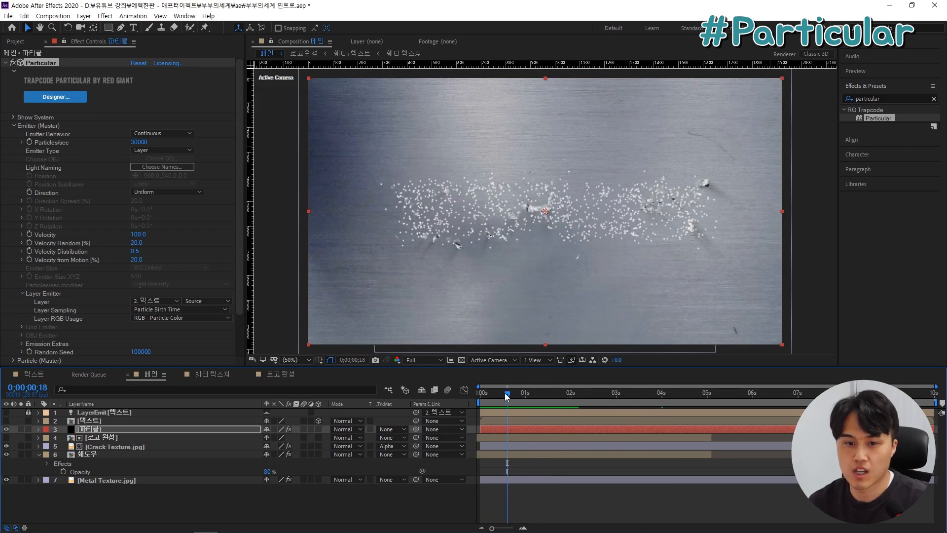
Step: Try setting the emitter's Velocity, Velocity Random, Velocity Distribution and Velocity from Motion all to 0
{"action": "left_click", "coordinate": [138, 234]}
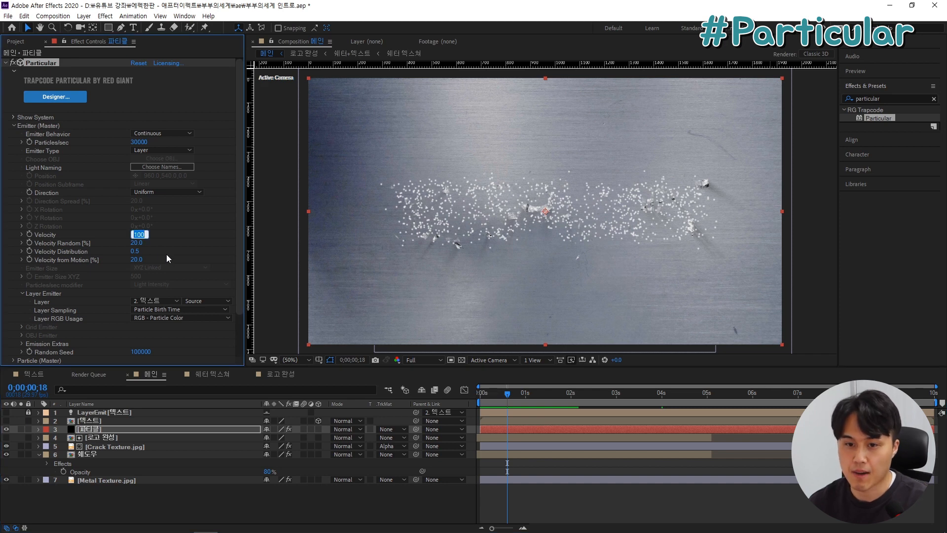
{"action": "type", "text": "0"}
{"action": "key", "text": "Return"}
{"action": "left_click", "coordinate": [138, 243]}
{"action": "type", "text": "0"}
{"action": "key", "text": "Tab"}
{"action": "type", "text": "0"}
{"action": "key", "text": "Tab"}
{"action": "type", "text": "0"}
{"action": "key", "text": "Return"}
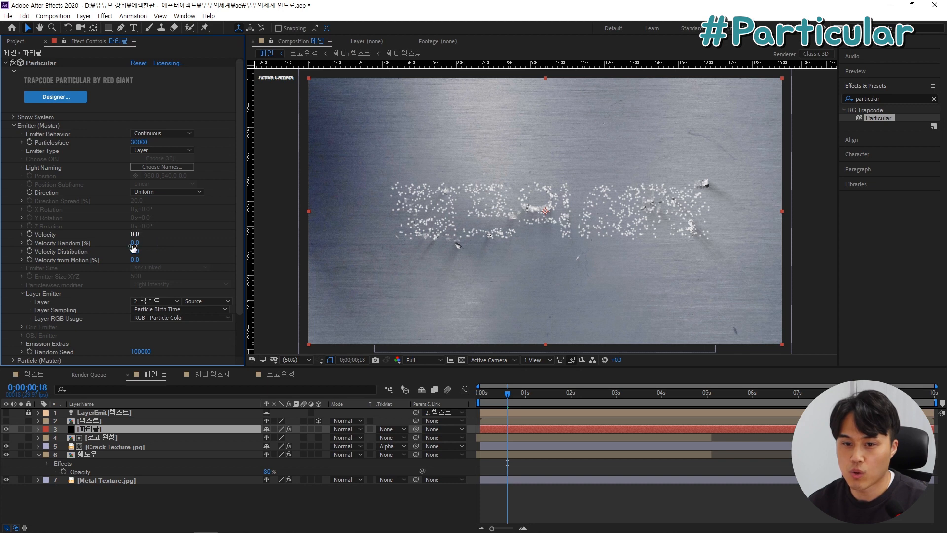
Step: Undo the four velocity changes on the emitter
{"action": "key", "text": "ctrl+z"}
{"action": "key", "text": "ctrl+z"}
{"action": "key", "text": "ctrl+z"}
{"action": "key", "text": "ctrl+z"}
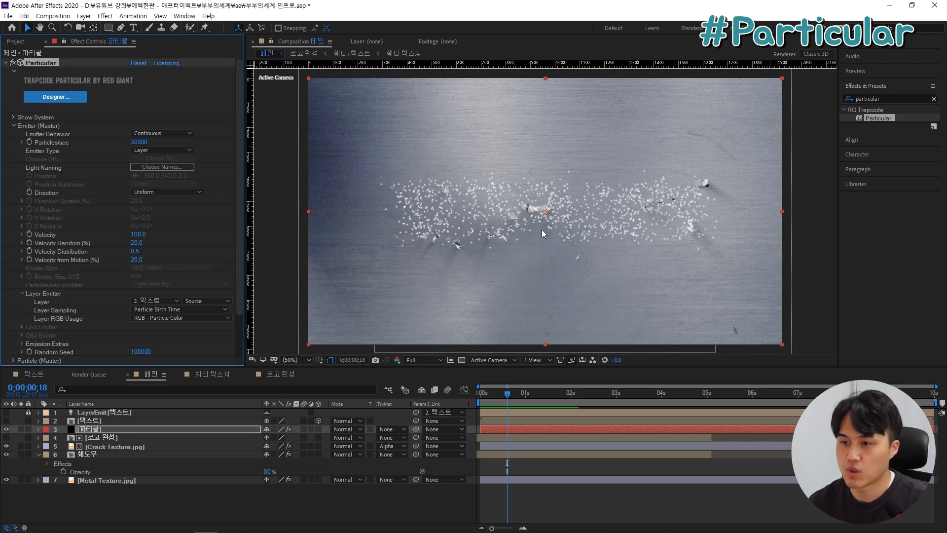
Step: Play on to 0;00;01;14, set the emitter direction to Directional and save the project
{"action": "key", "text": "space"}
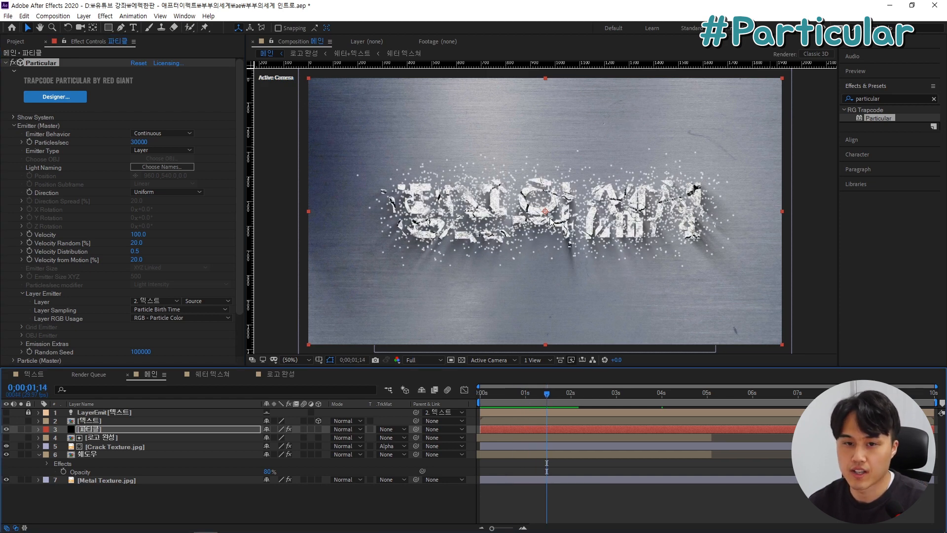
{"action": "left_click", "coordinate": [167, 192]}
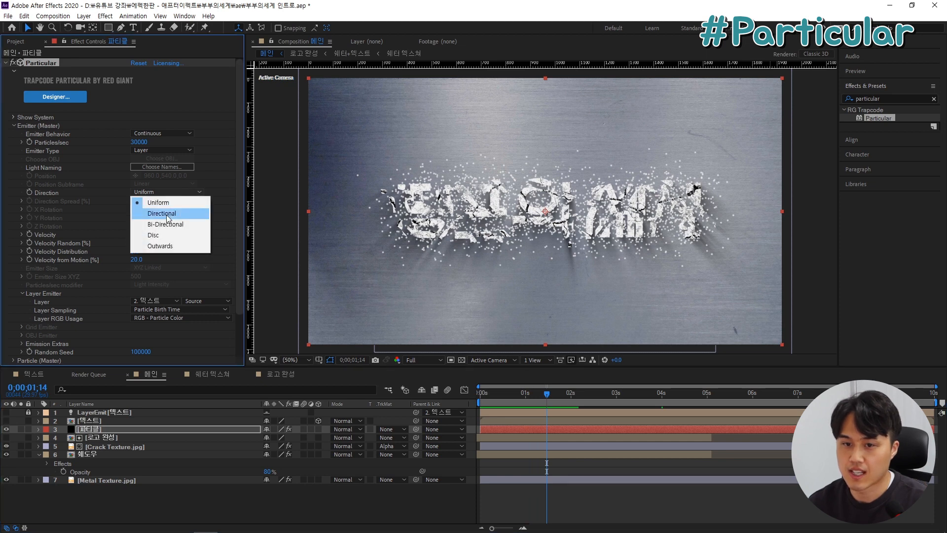
{"action": "left_click", "coordinate": [167, 215]}
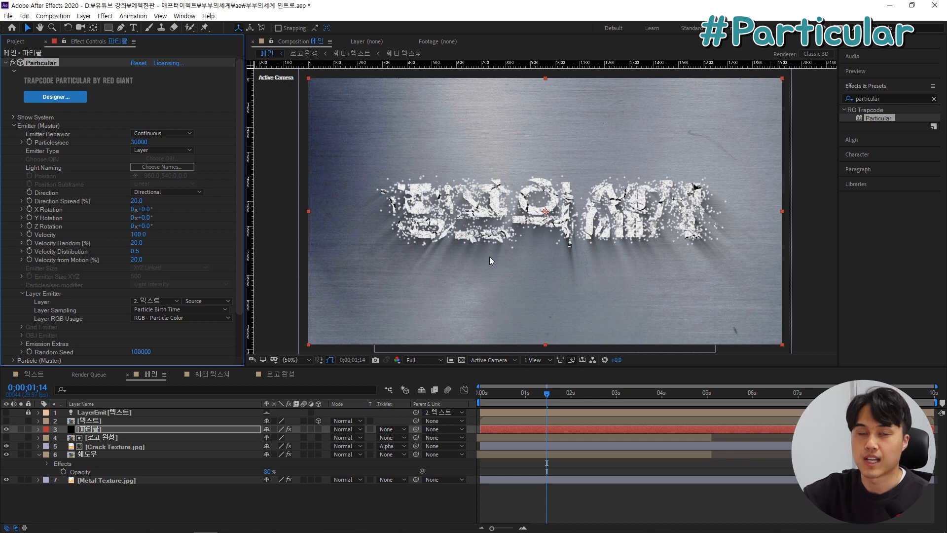
{"action": "key", "text": "ctrl+s"}
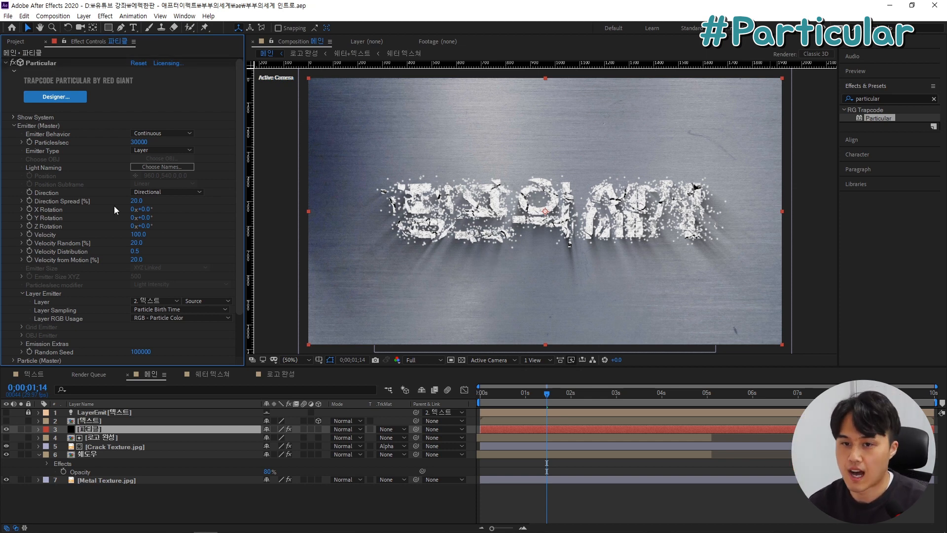
Step: Change the particle type of the Particular effect to Cloudlet
{"action": "scroll", "coordinate": [113, 206], "scroll_direction": "down", "scroll_amount": 3}
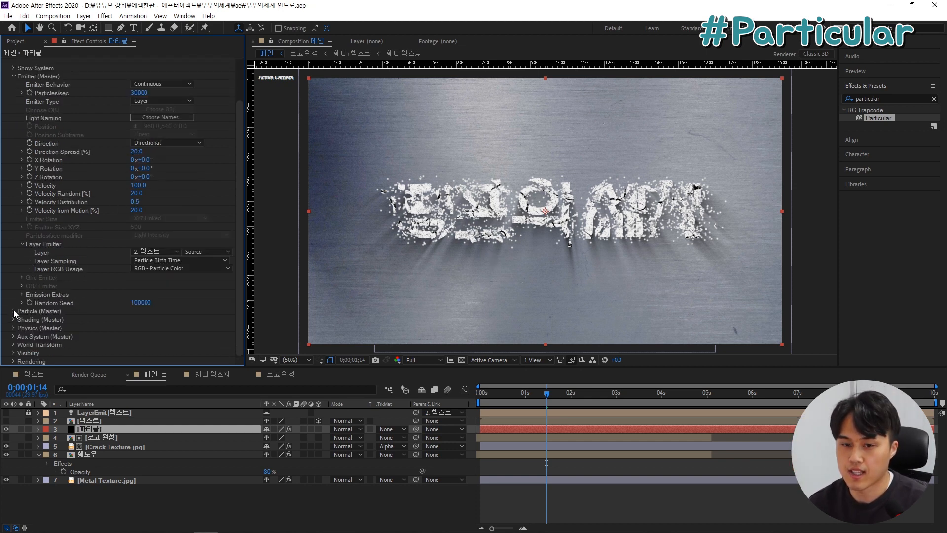
{"action": "left_click", "coordinate": [13, 311]}
{"action": "scroll", "coordinate": [14, 310], "scroll_direction": "down", "scroll_amount": 5}
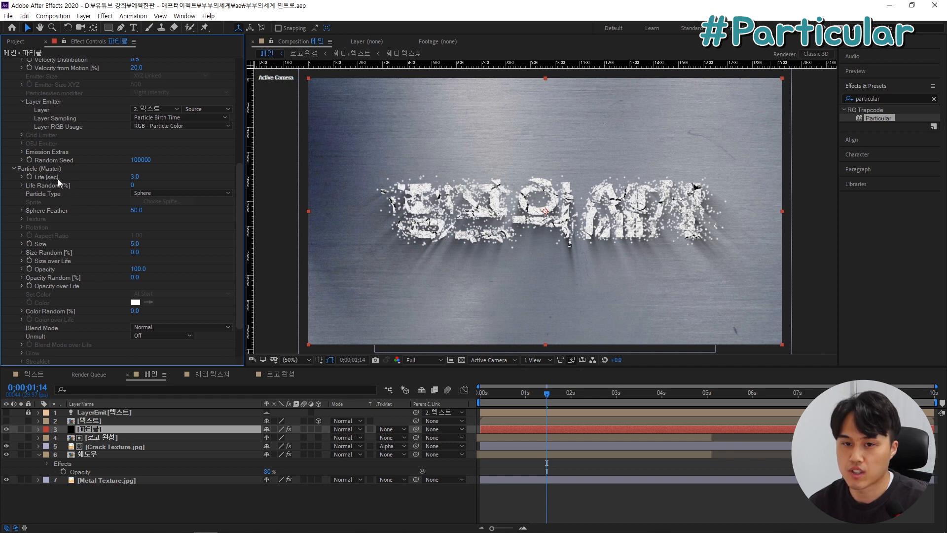
{"action": "left_click", "coordinate": [150, 192]}
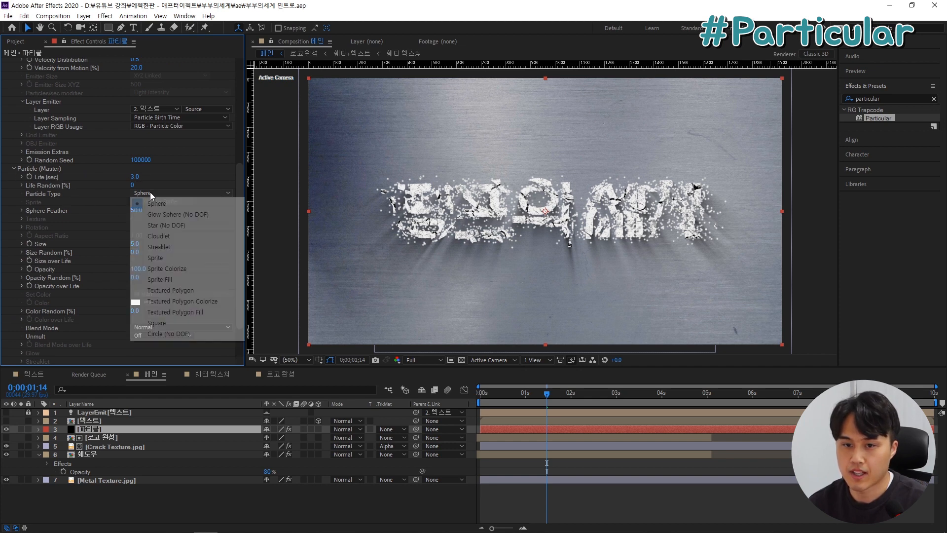
{"action": "left_click", "coordinate": [170, 235]}
Step: Set the particle Size to 1.5 and Size Random to 50%
{"action": "scroll", "coordinate": [463, 187], "scroll_direction": "up", "scroll_amount": 2}
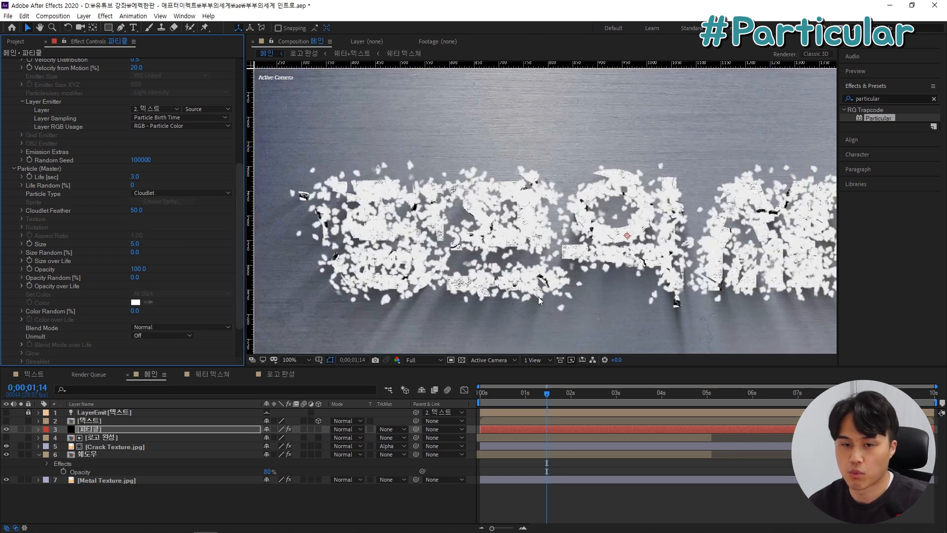
{"action": "left_click", "coordinate": [135, 244]}
{"action": "type", "text": "1.5"}
{"action": "key", "text": "Return"}
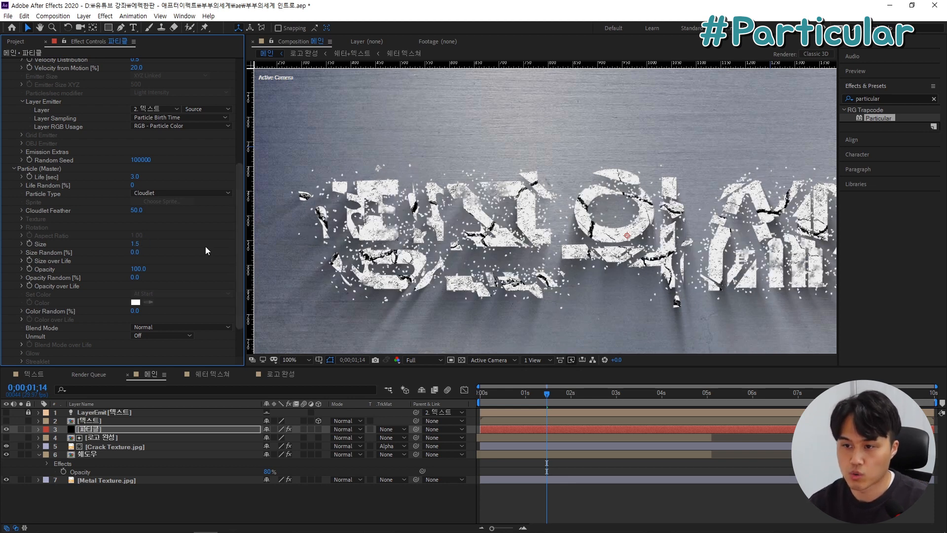
{"action": "left_click", "coordinate": [135, 252]}
{"action": "type", "text": "50"}
{"action": "key", "text": "Return"}
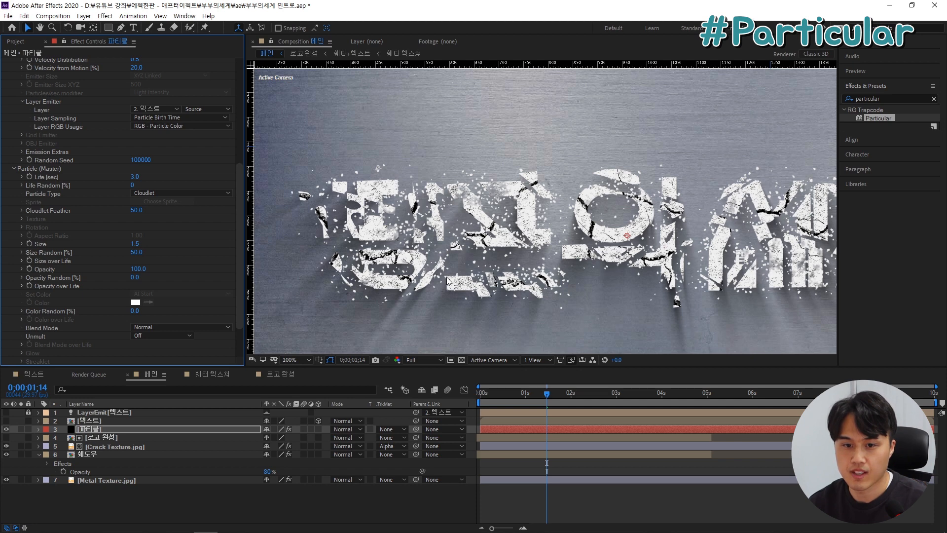
Step: Shape the Opacity over Life curve so particles fade in from zero at the start and fade out to zero at the end
{"action": "left_click", "coordinate": [22, 286]}
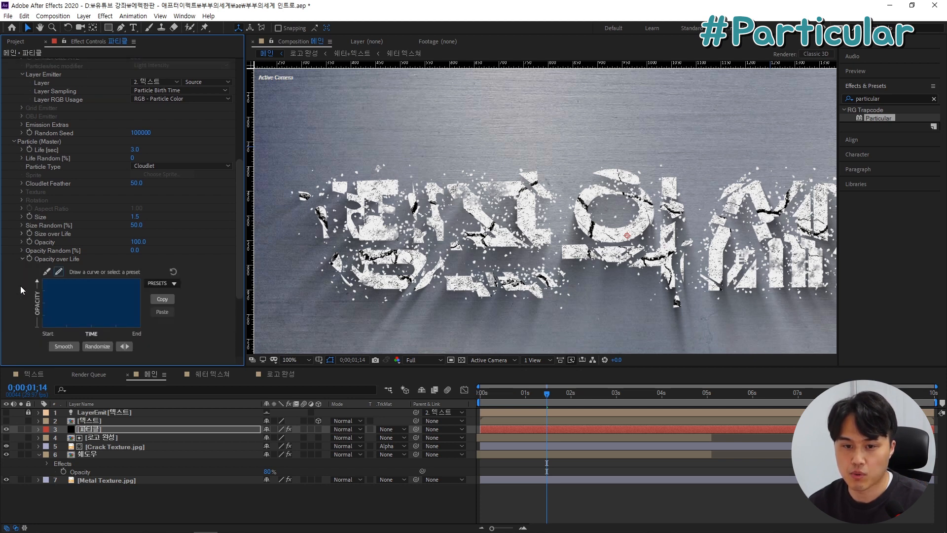
{"action": "left_click", "coordinate": [45, 272]}
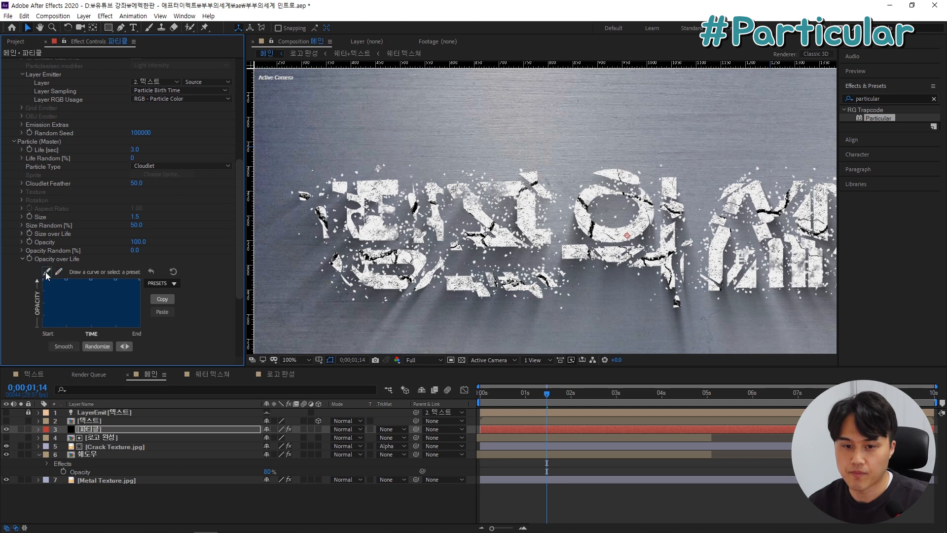
{"action": "left_click_drag", "start_coordinate": [43, 279], "coordinate": [39, 324]}
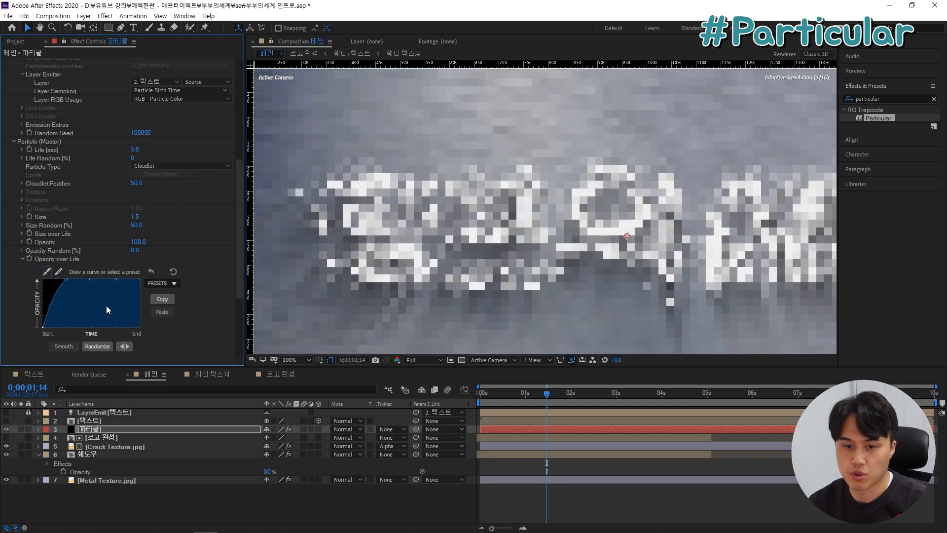
{"action": "left_click_drag", "start_coordinate": [139, 279], "coordinate": [142, 333]}
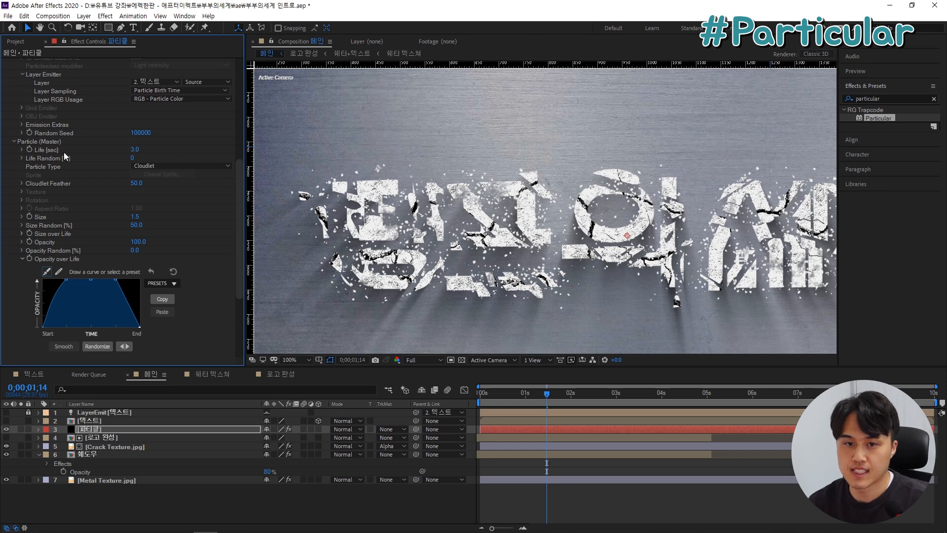
Step: Set the particle Life to 2 seconds with Life Random at 50%, and preview the animation
{"action": "left_click", "coordinate": [135, 150]}
{"action": "type", "text": "2"}
{"action": "left_click", "coordinate": [132, 158]}
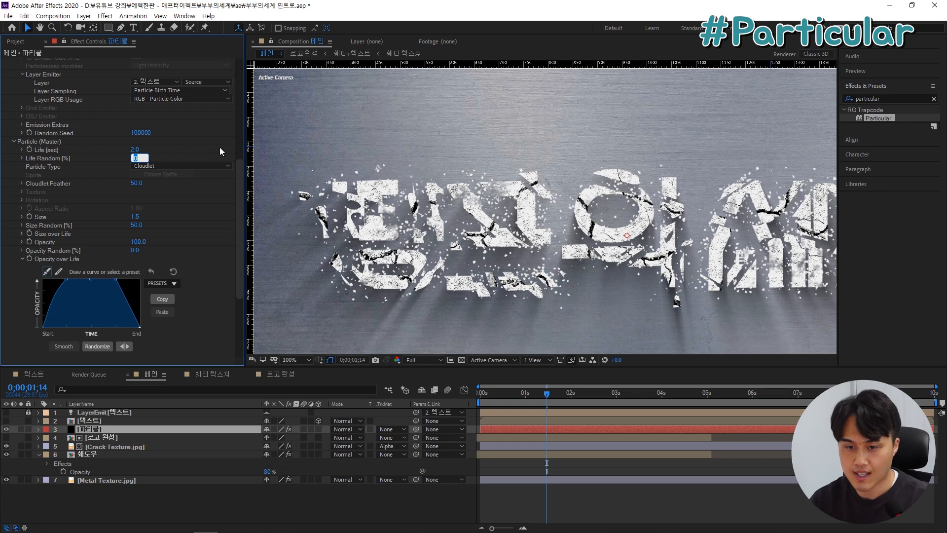
{"action": "type", "text": "50"}
{"action": "key", "text": "Return"}
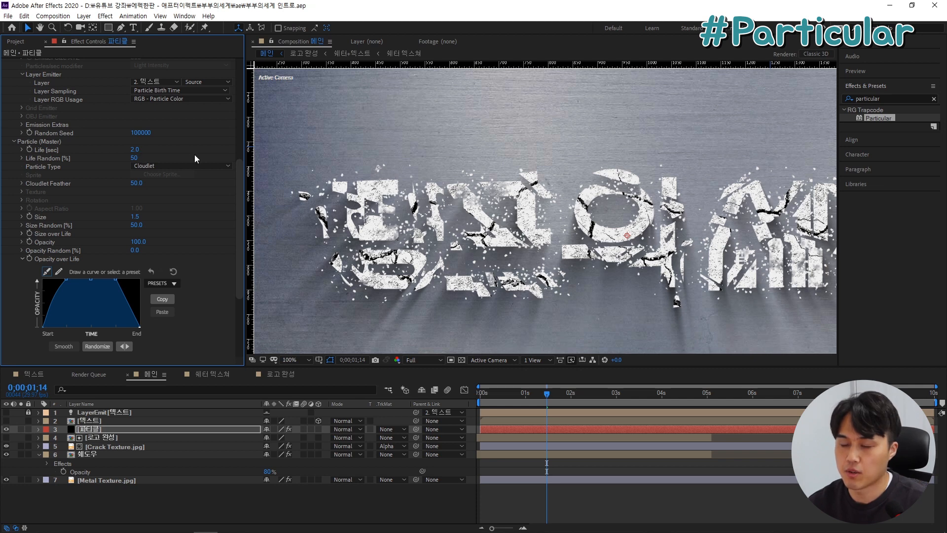
{"action": "key", "text": "space"}
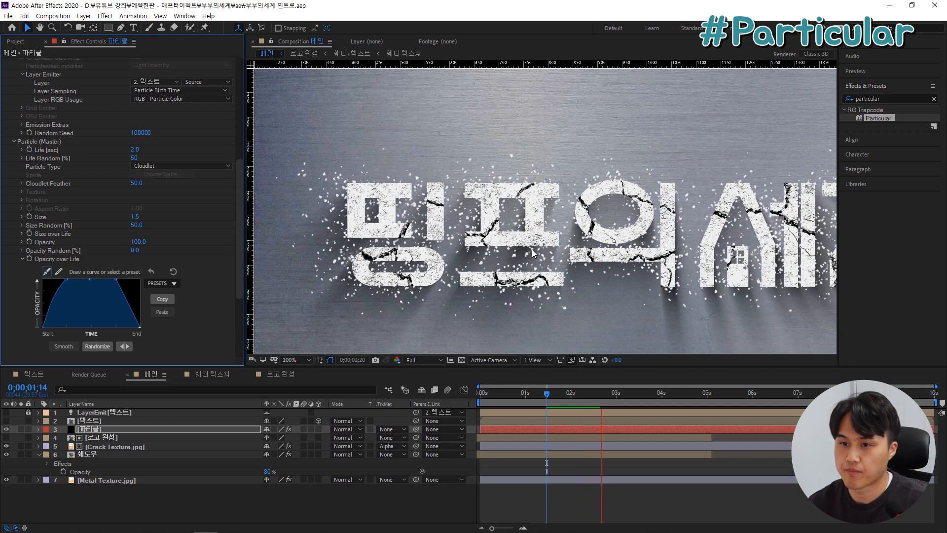
{"action": "key", "text": "space"}
Step: Set the Physics Gravity to -20 and check the rising particles at 0;00;02;22
{"action": "scroll", "coordinate": [199, 264], "scroll_direction": "down", "scroll_amount": 5}
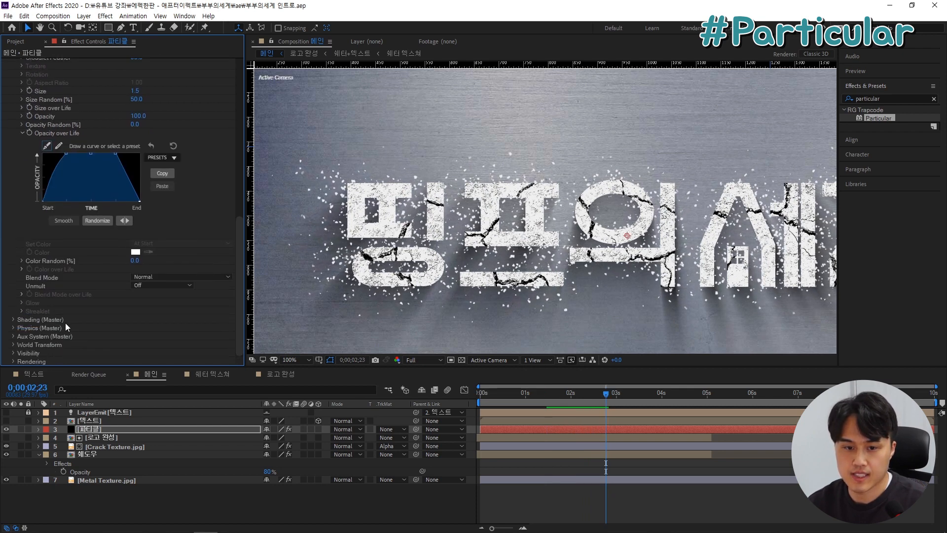
{"action": "left_click", "coordinate": [13, 327]}
{"action": "scroll", "coordinate": [13, 327], "scroll_direction": "down", "scroll_amount": 2}
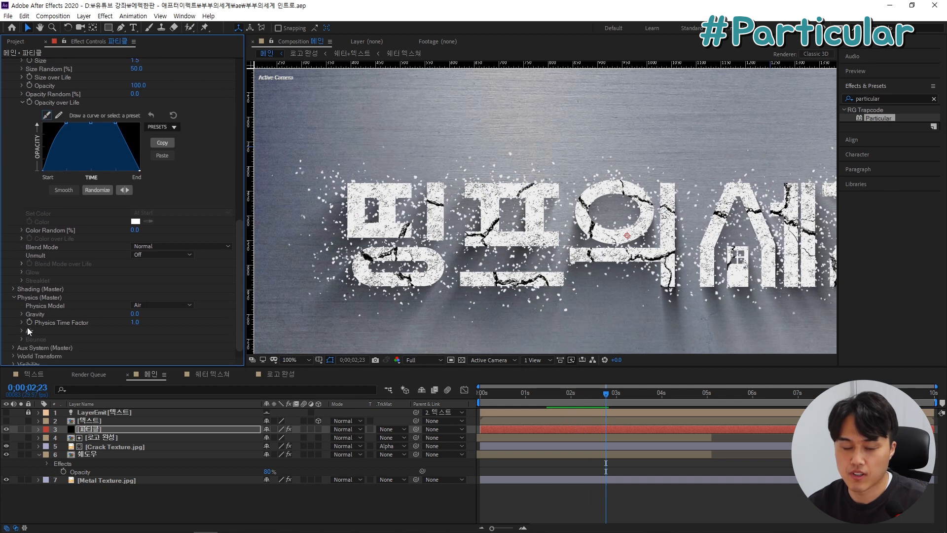
{"action": "left_click", "coordinate": [137, 314]}
{"action": "type", "text": "-20"}
{"action": "key", "text": "Return"}
{"action": "mouse_move", "coordinate": [603, 391]}
{"action": "left_mouse_down"}
{"action": "mouse_move", "coordinate": [578, 400]}
{"action": "mouse_move", "coordinate": [605, 401]}
{"action": "left_mouse_up"}
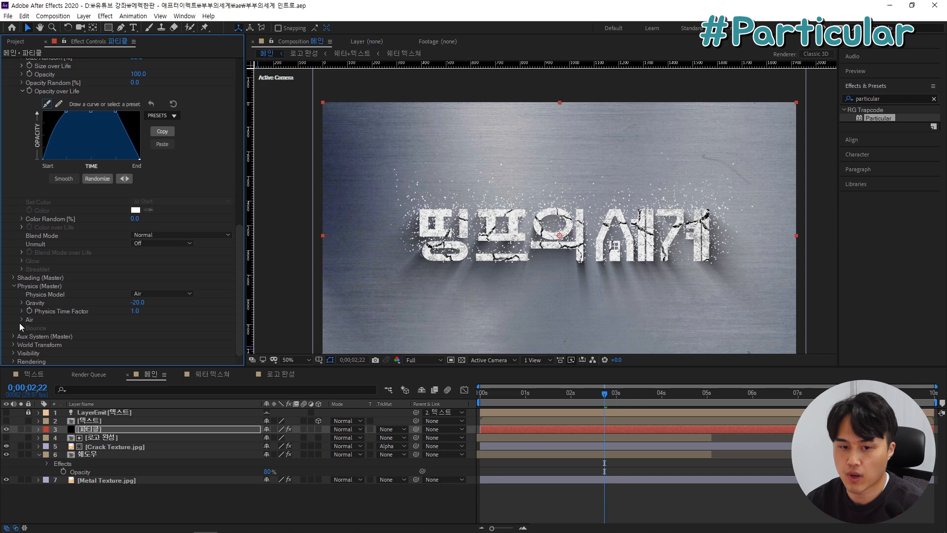
Step: In Particular's Air physics settings, set Wind X to 100 and Wind Y to -100
{"action": "left_click", "coordinate": [22, 319]}
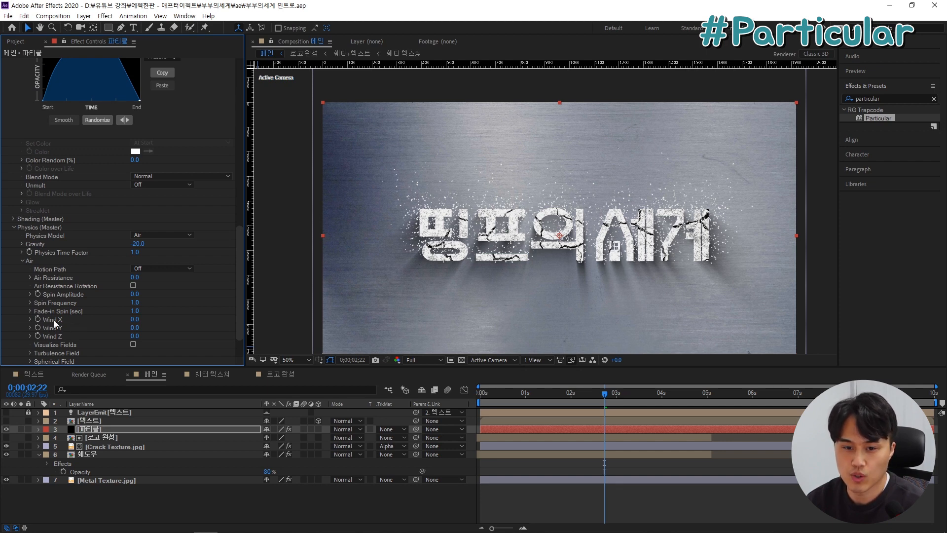
{"action": "left_click", "coordinate": [135, 320]}
{"action": "type", "text": "100"}
{"action": "key", "text": "Return"}
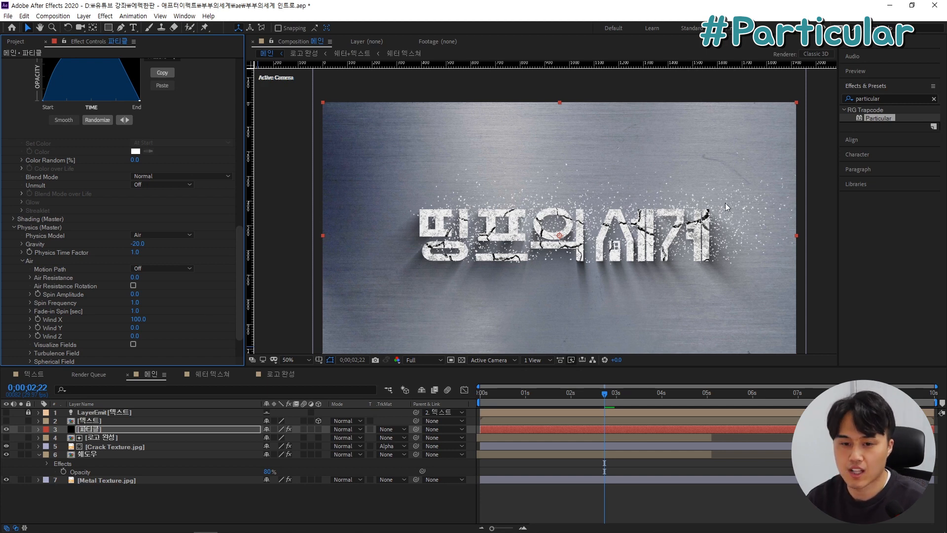
{"action": "left_click", "coordinate": [135, 327]}
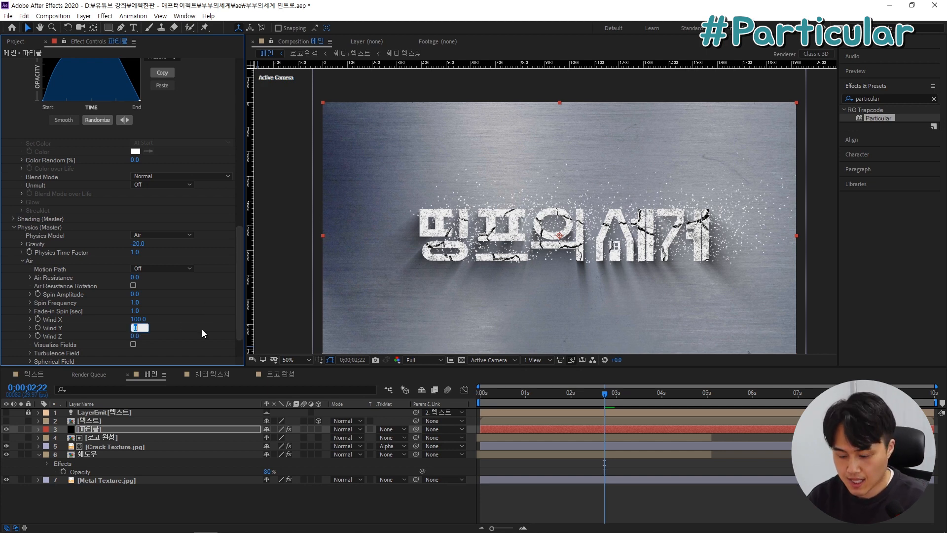
{"action": "type", "text": "-100"}
{"action": "key", "text": "Return"}
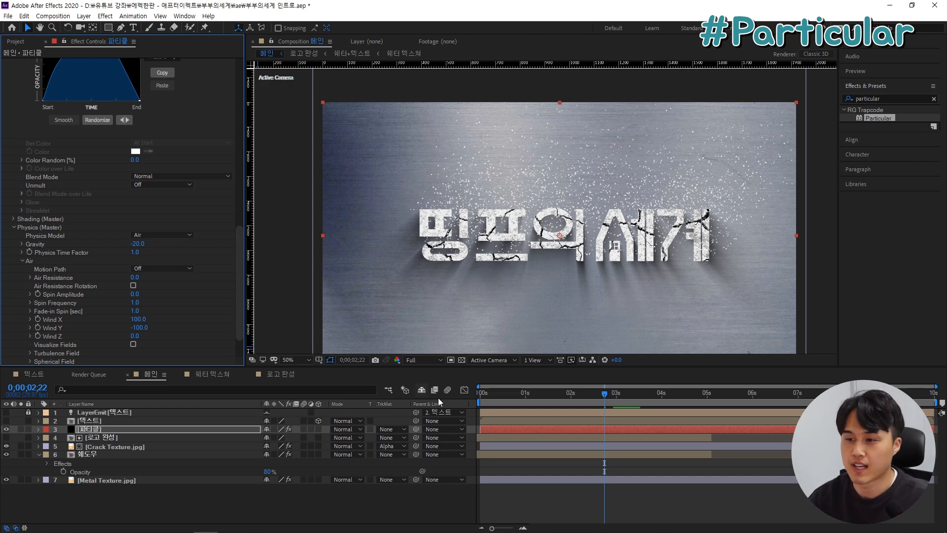
Step: Play back the composition and inspect the wind-blown particles above the text up close
{"action": "left_click", "coordinate": [631, 496]}
{"action": "key", "text": "space"}
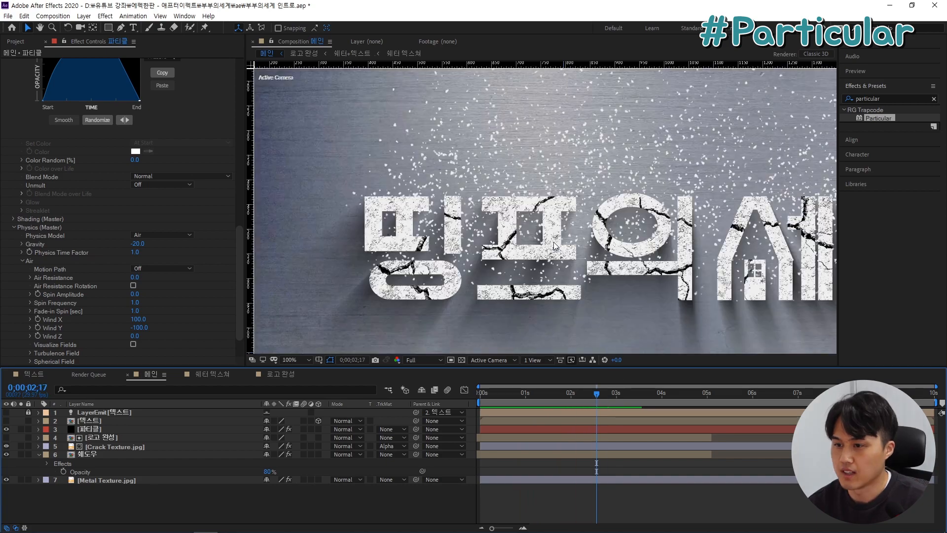
{"action": "left_click_drag", "start_coordinate": [557, 247], "coordinate": [553, 280]}
{"action": "left_click", "coordinate": [476, 392]}
{"action": "key", "text": "space"}
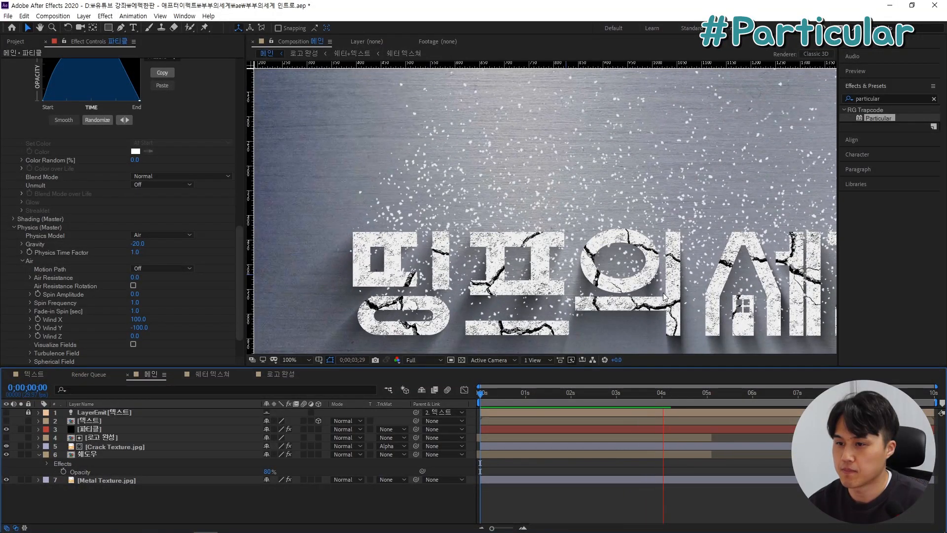
{"action": "key", "text": "space"}
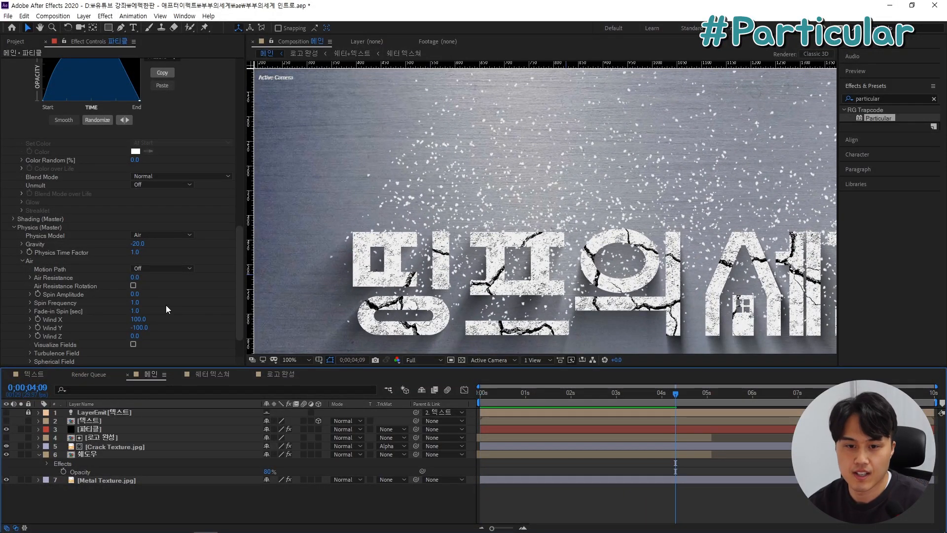
Step: Set the Turbulence Field's Affect Position to 75 in the Air physics settings
{"action": "scroll", "coordinate": [166, 305], "scroll_direction": "down", "scroll_amount": 2}
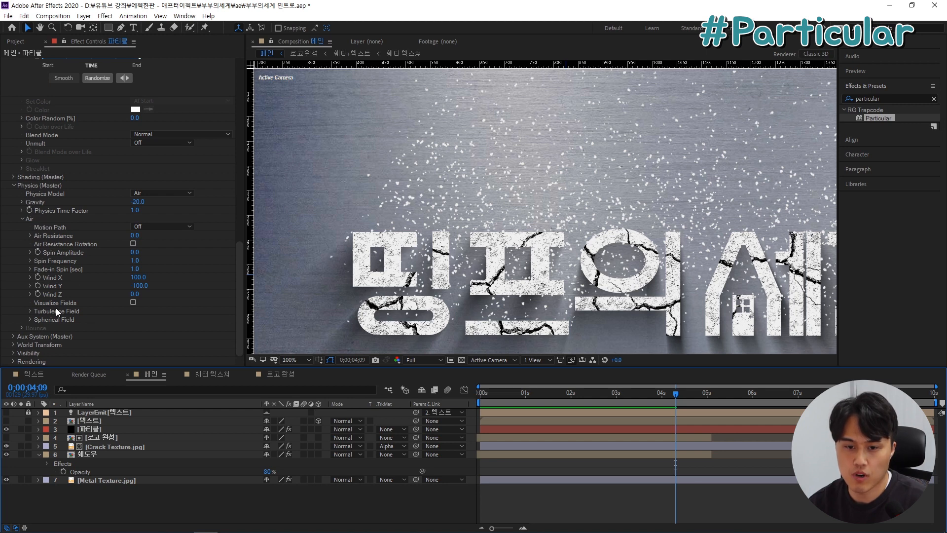
{"action": "left_click", "coordinate": [30, 312]}
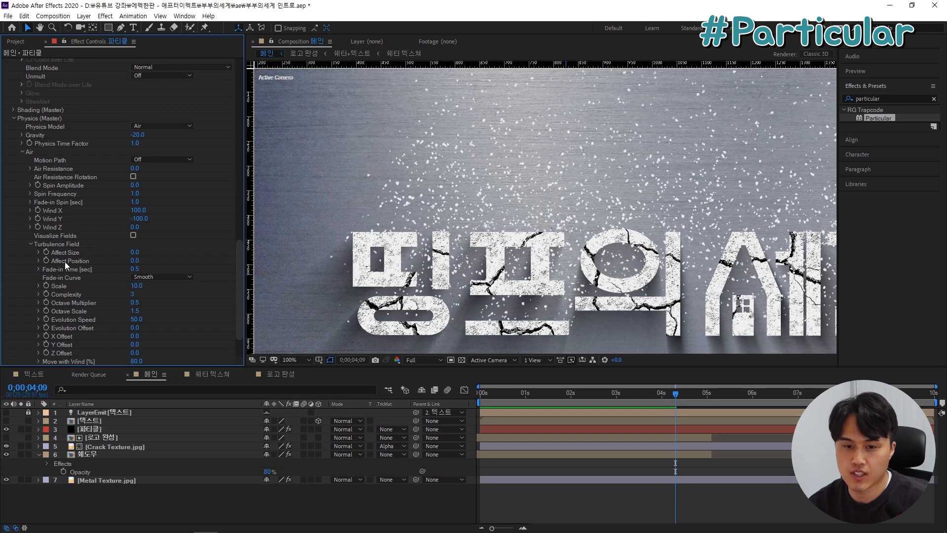
{"action": "left_click", "coordinate": [135, 260]}
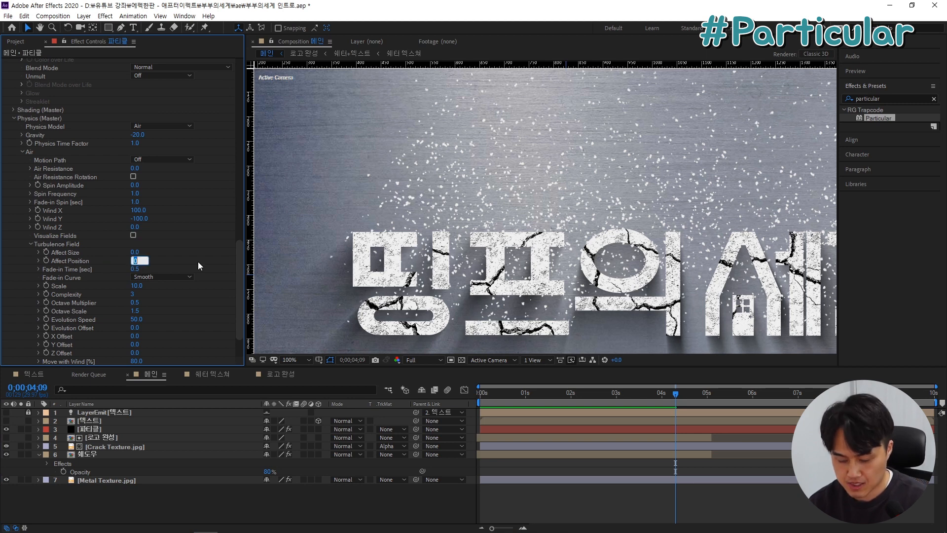
{"action": "type", "text": "75"}
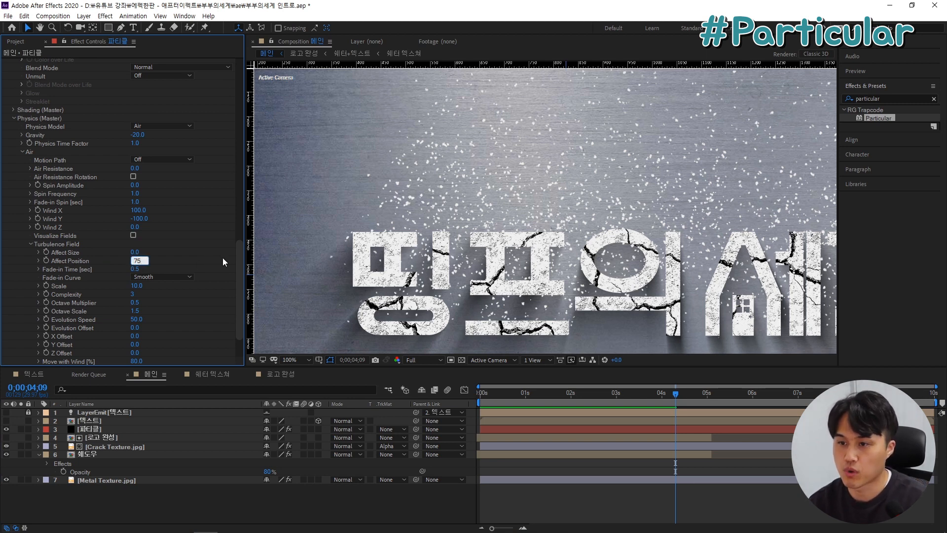
{"action": "left_click", "coordinate": [223, 257]}
{"action": "scroll", "coordinate": [657, 244], "scroll_direction": "down", "scroll_amount": 1}
{"action": "left_click_drag", "start_coordinate": [657, 244], "coordinate": [609, 251]}
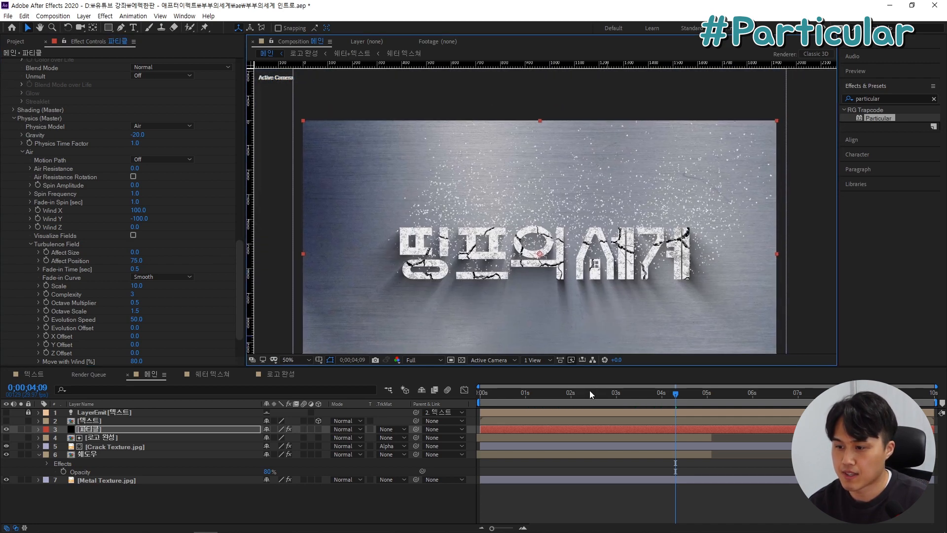
Step: Preview the animation from the start to check the turbulent particle motion over the whole title
{"action": "key", "text": "space"}
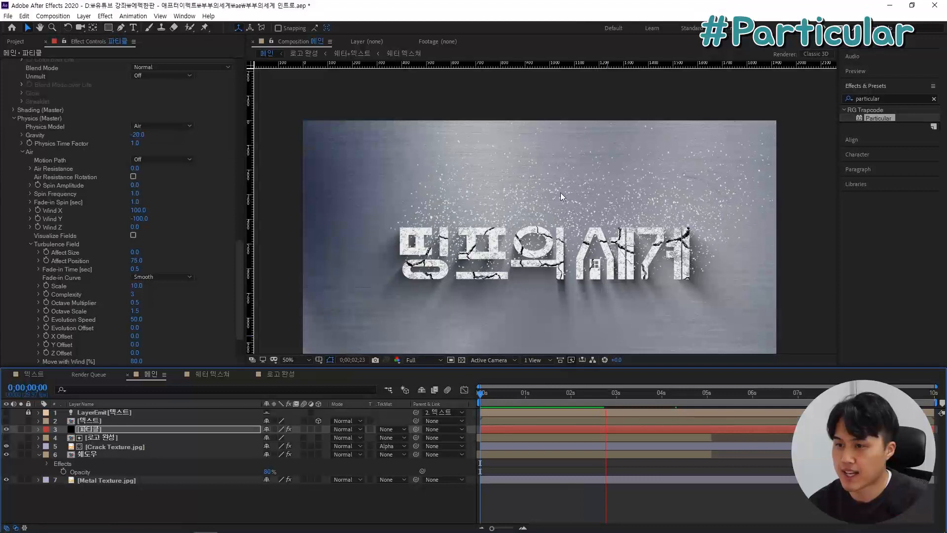
{"action": "key", "text": "space"}
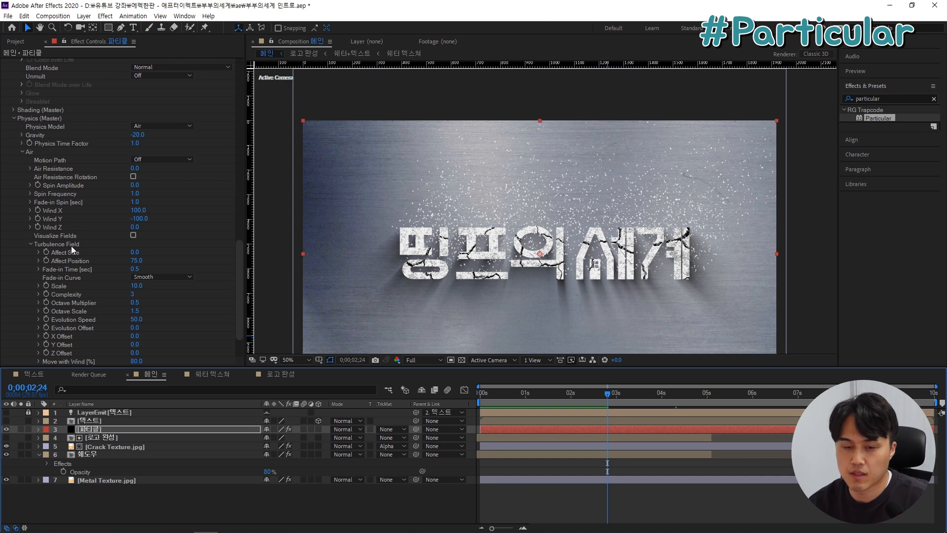
{"action": "scroll", "coordinate": [531, 226], "scroll_direction": "up", "scroll_amount": 2}
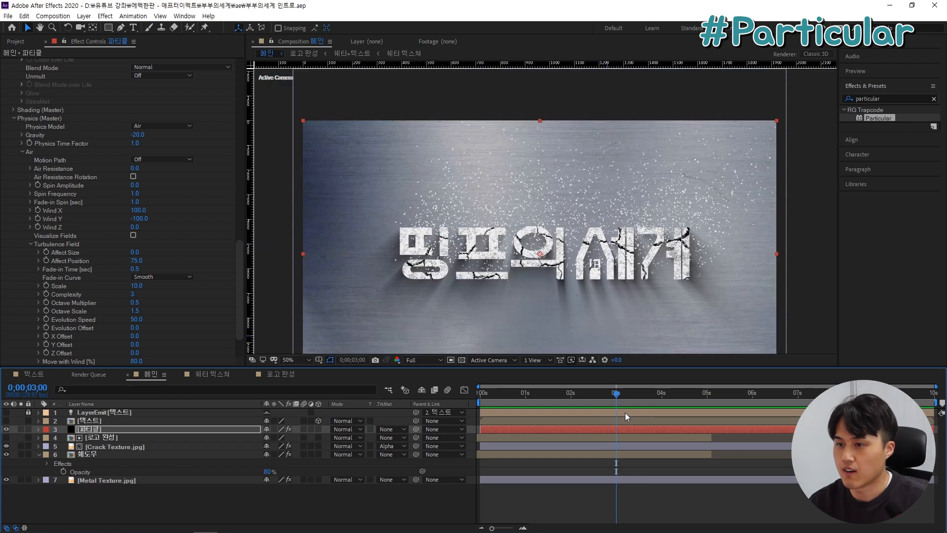
{"action": "key", "text": "space"}
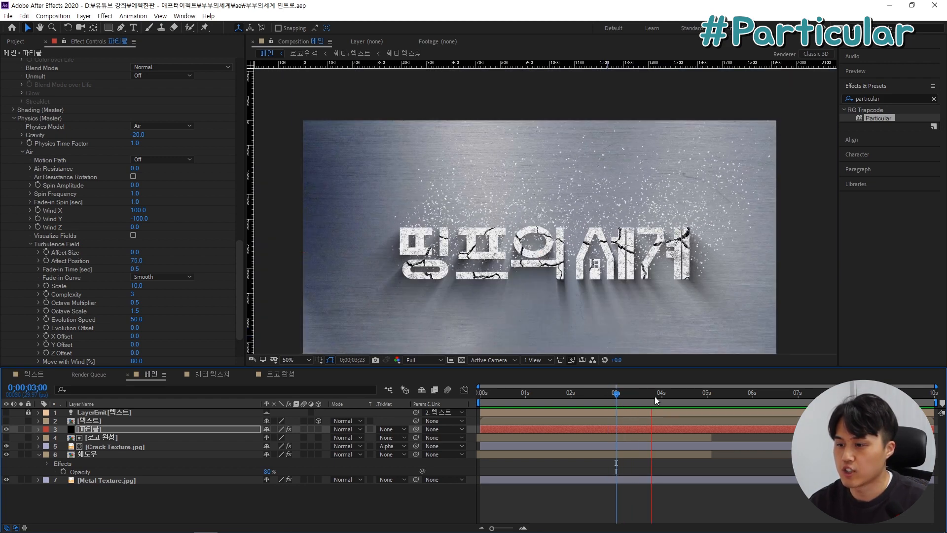
{"action": "left_click_drag", "start_coordinate": [655, 396], "coordinate": [449, 403]}
{"action": "key", "text": "space"}
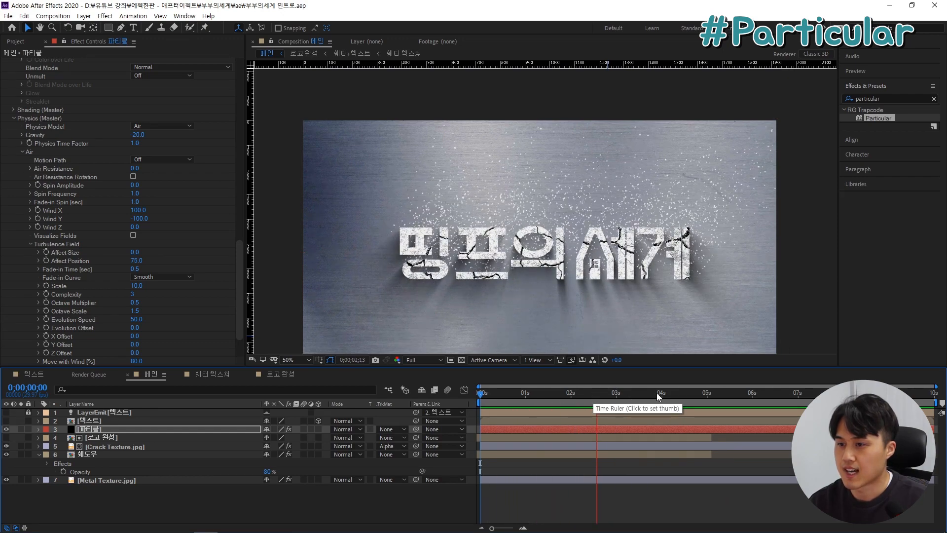
{"action": "key", "text": "space"}
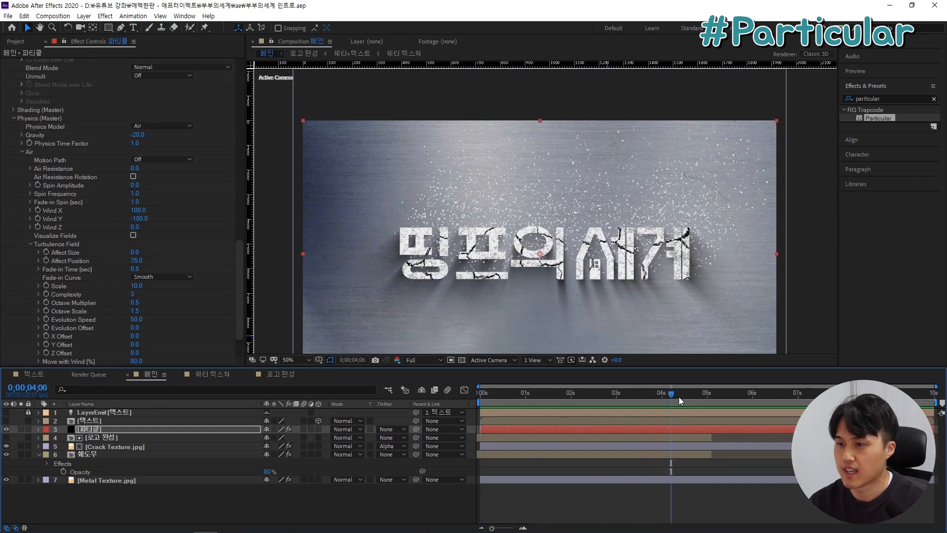
Step: Keyframe the emitter's Particles/sec at 30000 at 0;00;00;00 and 0 at 0;00;02;00, and save the project
{"action": "left_click_drag", "start_coordinate": [653, 398], "coordinate": [449, 413]}
{"action": "scroll", "coordinate": [200, 251], "scroll_direction": "up", "scroll_amount": 15}
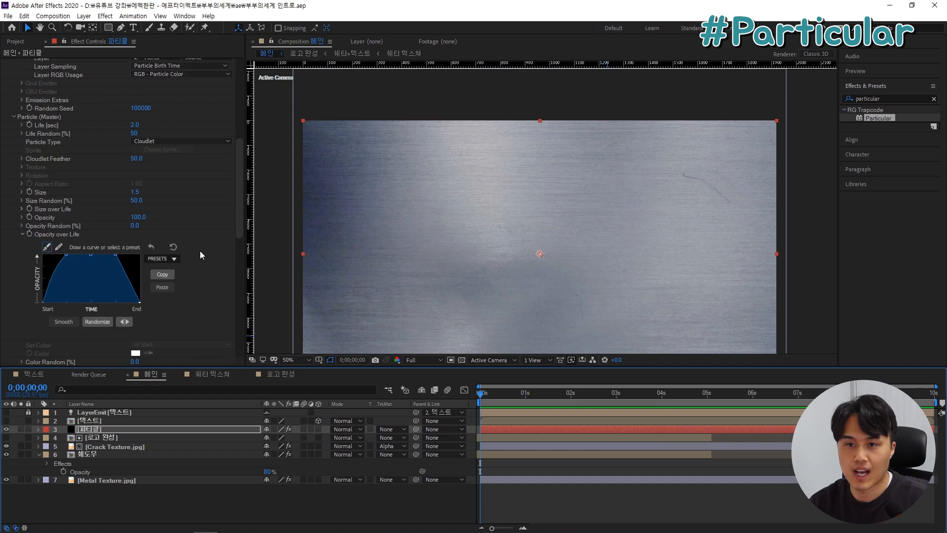
{"action": "scroll", "coordinate": [200, 254], "scroll_direction": "up", "scroll_amount": 1}
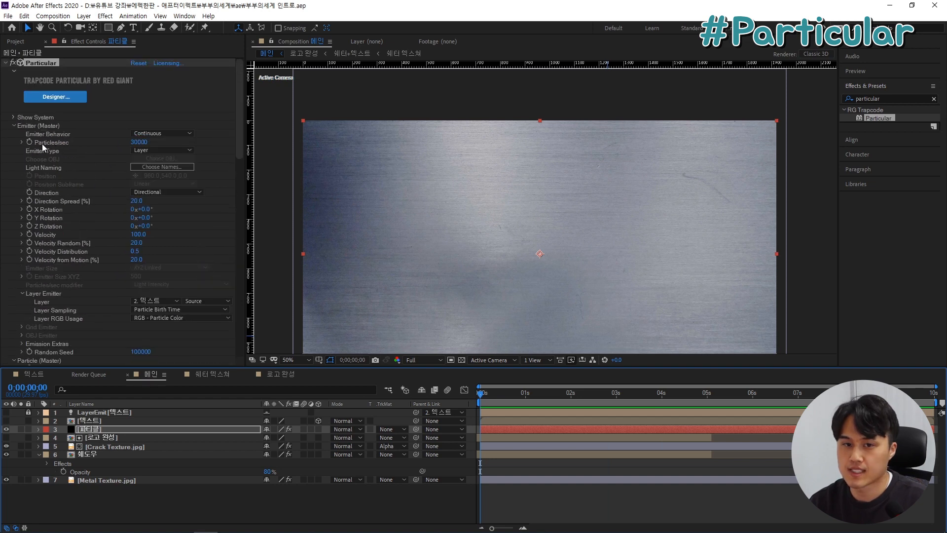
{"action": "left_click", "coordinate": [29, 142]}
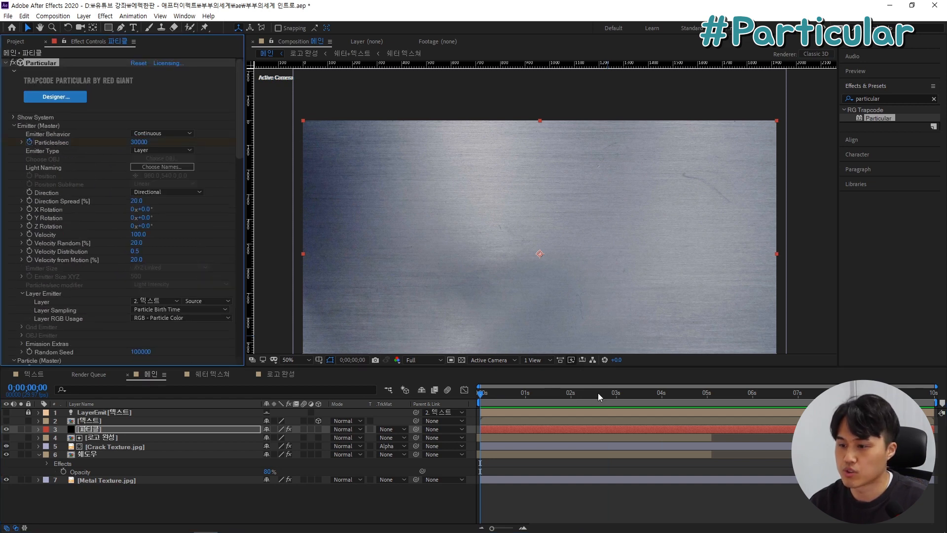
{"action": "mouse_move", "coordinate": [568, 392]}
{"action": "left_mouse_down"}
{"action": "mouse_move", "coordinate": [560, 390]}
{"action": "mouse_move", "coordinate": [570, 393]}
{"action": "left_mouse_up"}
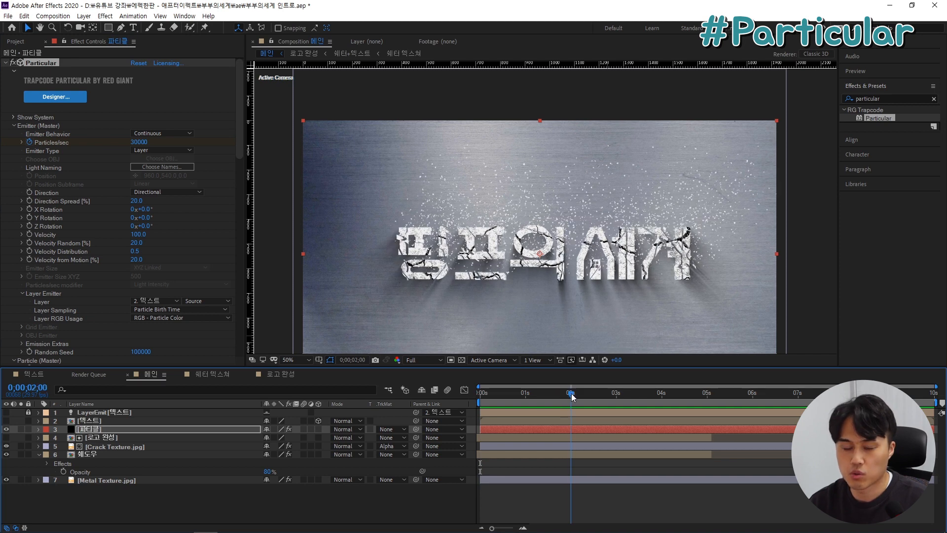
{"action": "left_click", "coordinate": [138, 143]}
{"action": "type", "text": "0"}
{"action": "key", "text": "Return"}
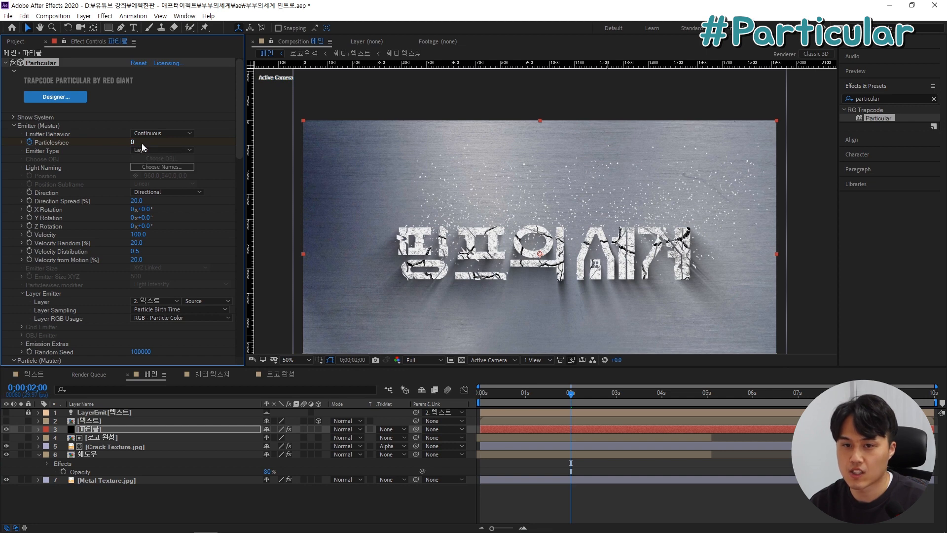
{"action": "key", "text": "ctrl+z"}
Step: Play the animation from the start to check how the particle emission dies out
{"action": "key", "text": "Home"}
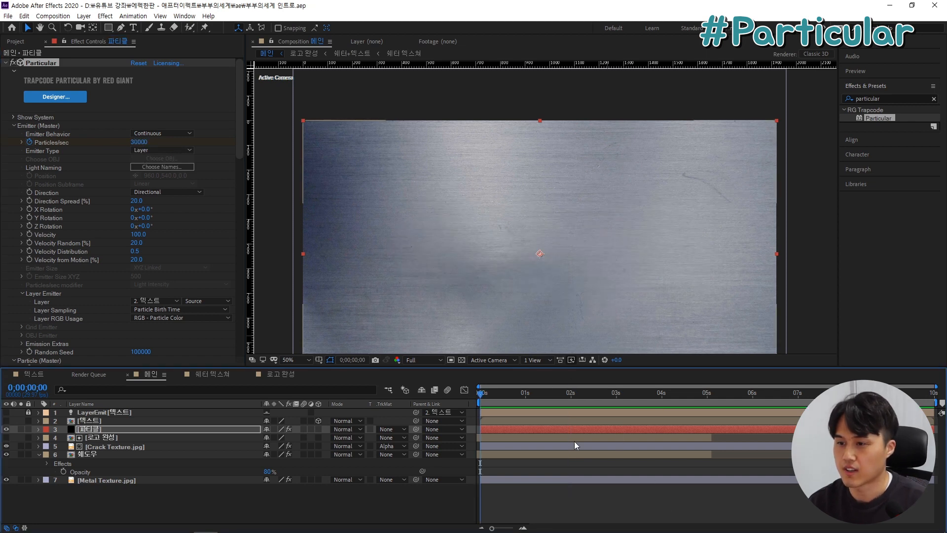
{"action": "key", "text": "space"}
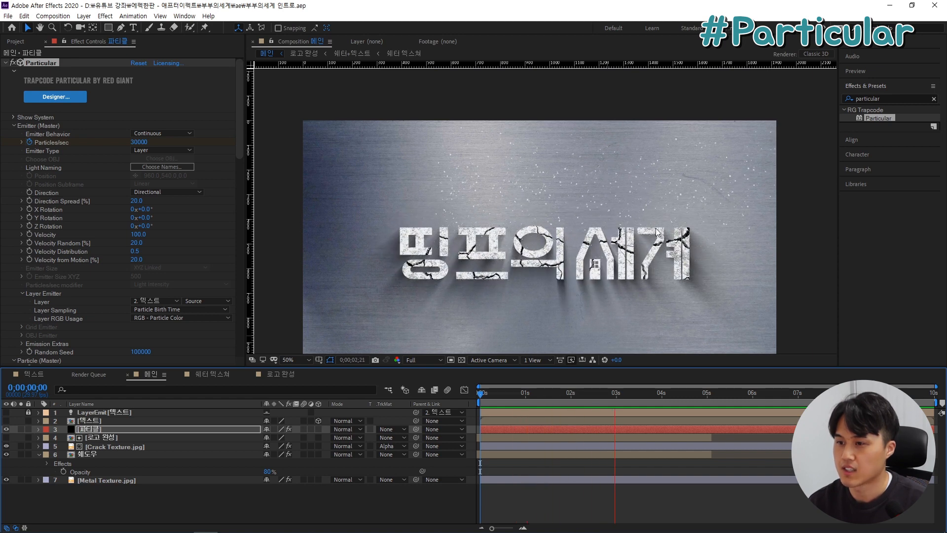
{"action": "key", "text": "space"}
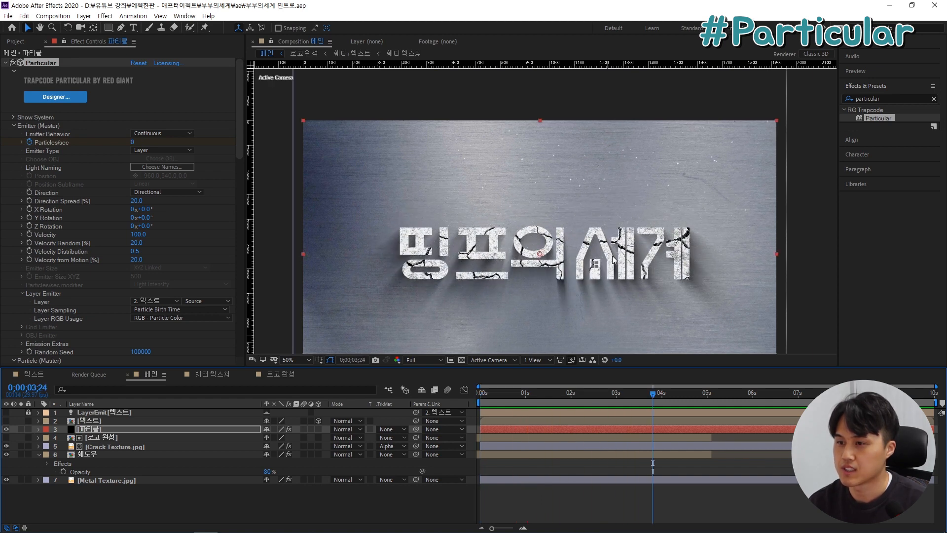
{"action": "key", "text": "space"}
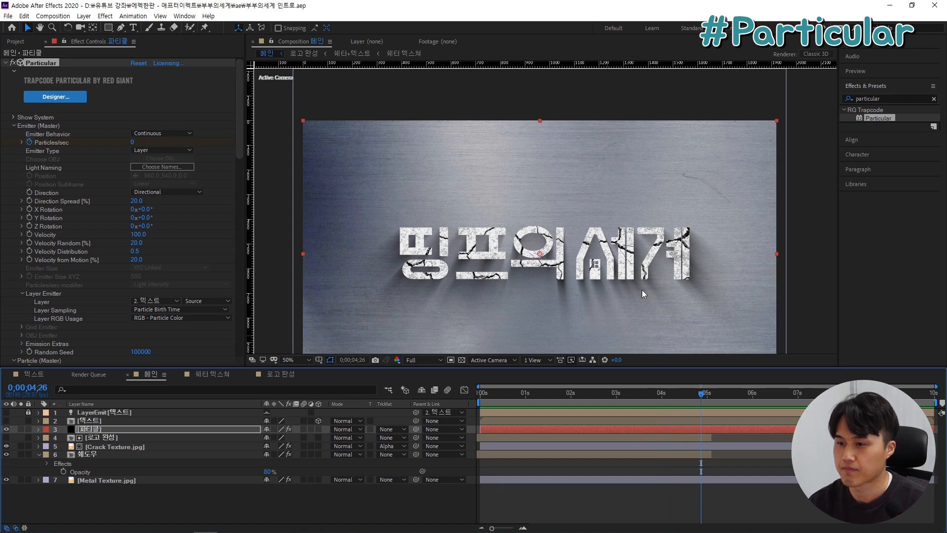
Step: At 0;00;01;23, turn Shadowlet for Main on in Particular's Shading settings
{"action": "left_click_drag", "start_coordinate": [678, 400], "coordinate": [560, 406]}
{"action": "scroll", "coordinate": [546, 203], "scroll_direction": "up", "scroll_amount": 2}
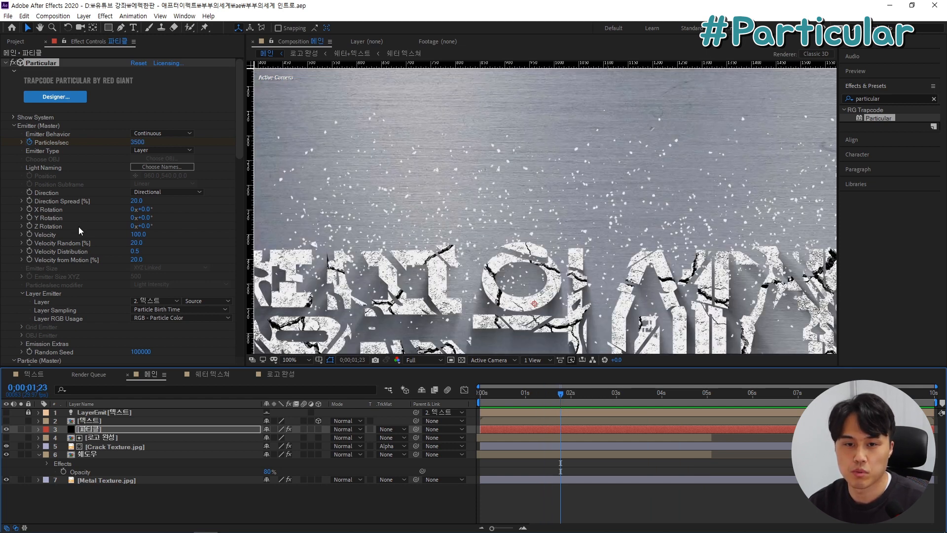
{"action": "scroll", "coordinate": [79, 226], "scroll_direction": "down", "scroll_amount": 15}
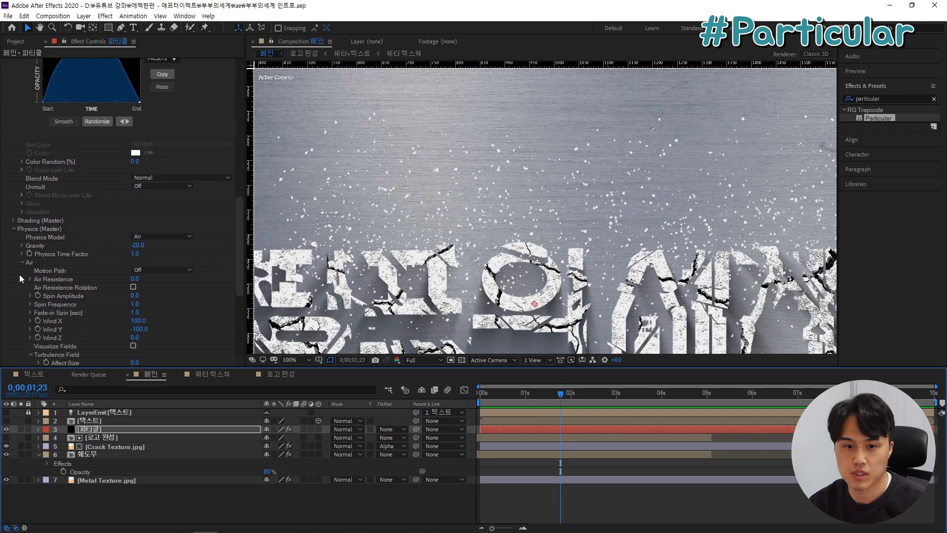
{"action": "scroll", "coordinate": [19, 275], "scroll_direction": "down", "scroll_amount": 1}
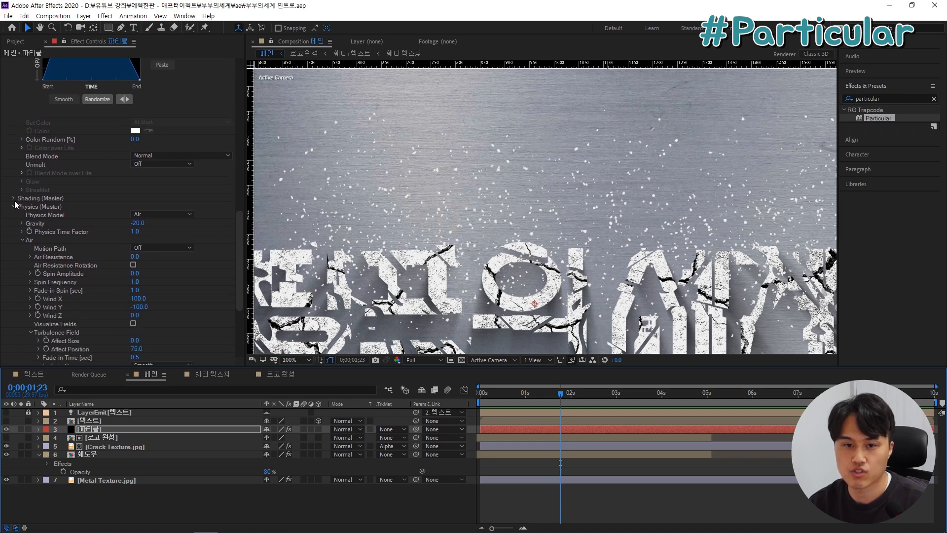
{"action": "left_click", "coordinate": [13, 198]}
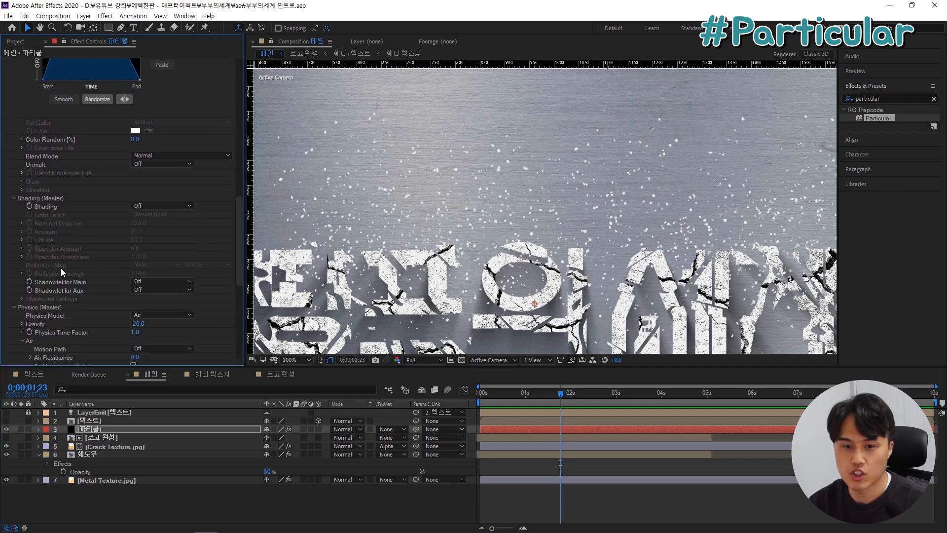
{"action": "left_click", "coordinate": [148, 281]}
{"action": "left_click", "coordinate": [152, 300]}
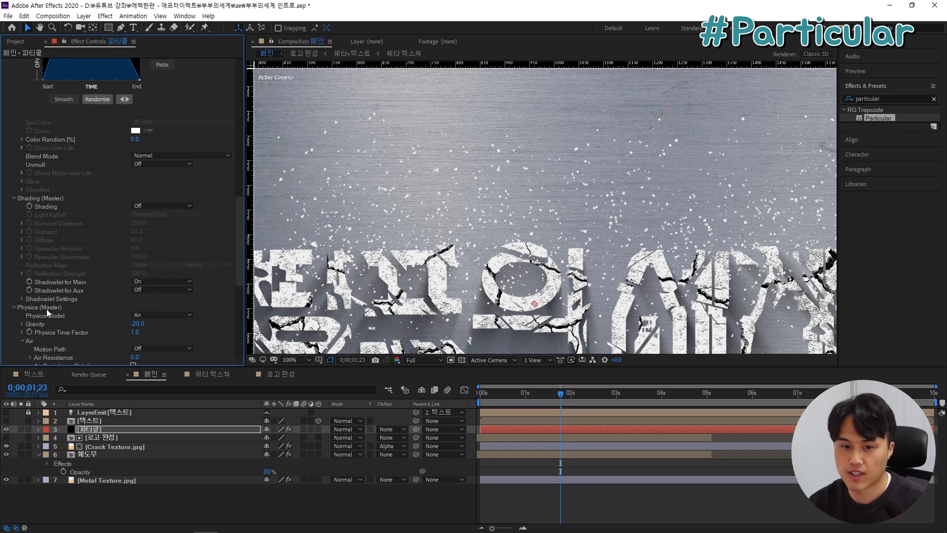
Step: Set the Opacity in the Shadowlet Settings to 30
{"action": "left_click", "coordinate": [22, 299]}
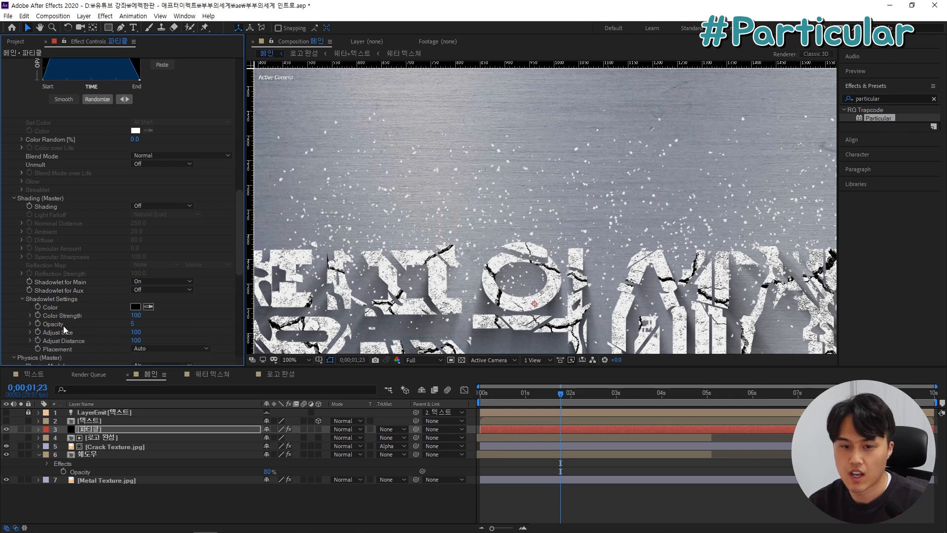
{"action": "left_click_drag", "start_coordinate": [131, 325], "coordinate": [143, 324]}
{"action": "left_click_drag", "start_coordinate": [416, 323], "coordinate": [461, 324]}
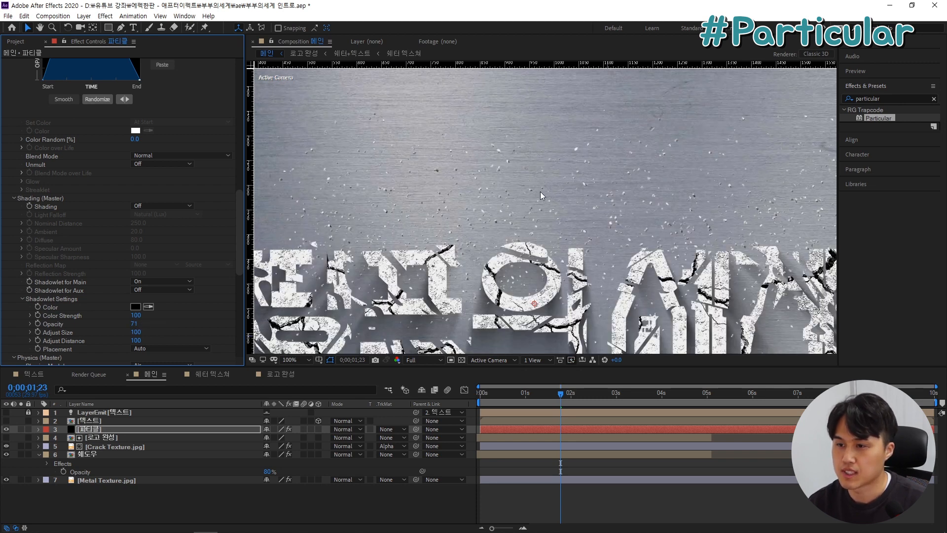
{"action": "left_click", "coordinate": [136, 324]}
{"action": "type", "text": "30"}
{"action": "key", "text": "Return"}
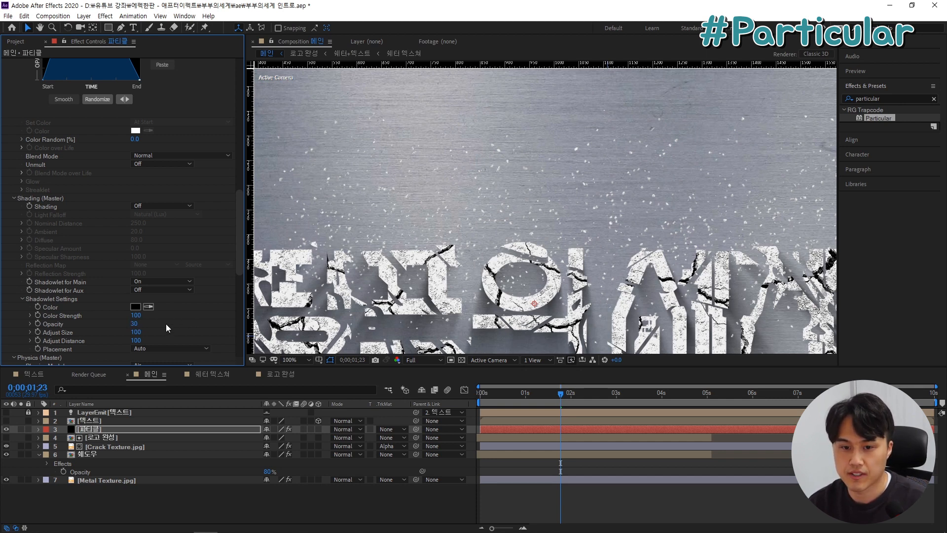
Step: In Particular's Shadowlet Settings, set Adjust Size to 125 and Opacity to 50
{"action": "left_click", "coordinate": [136, 333]}
{"action": "type", "text": "125"}
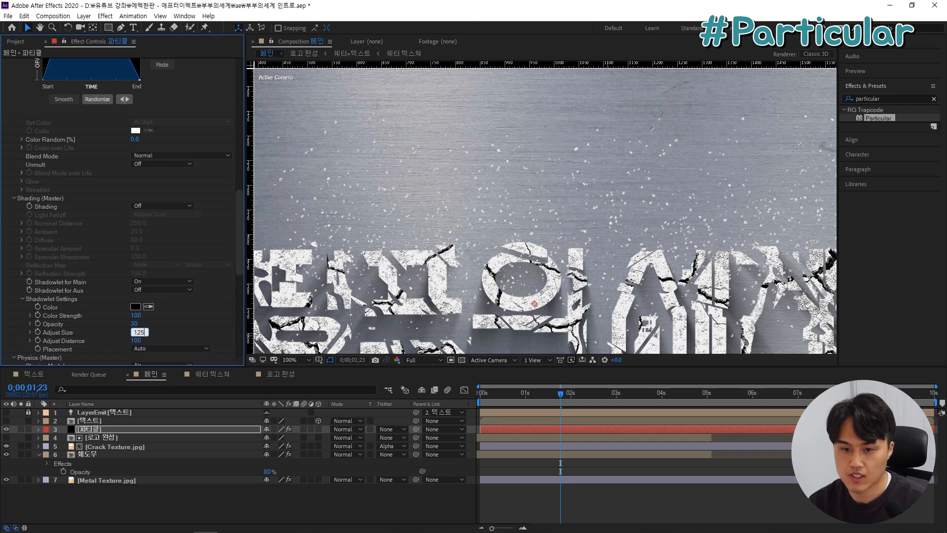
{"action": "key", "text": "Return"}
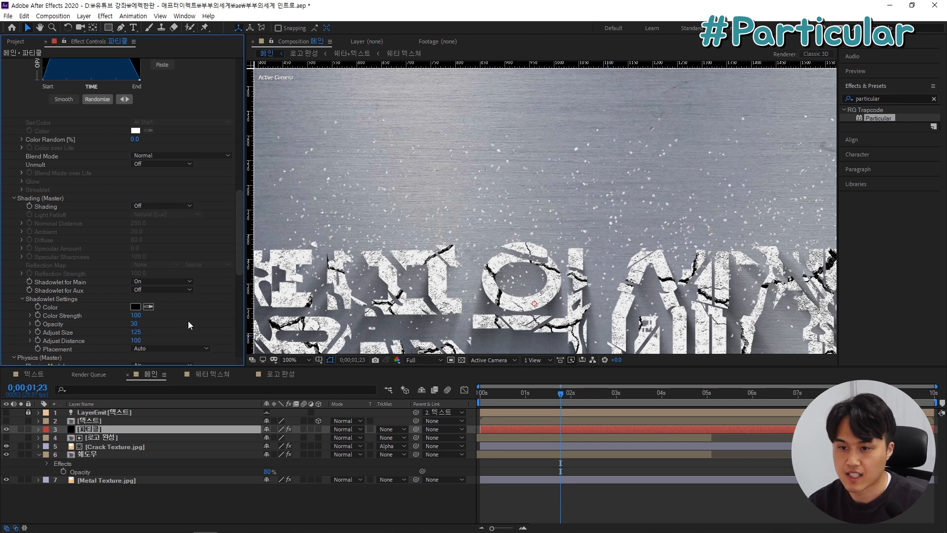
{"action": "left_click", "coordinate": [134, 325]}
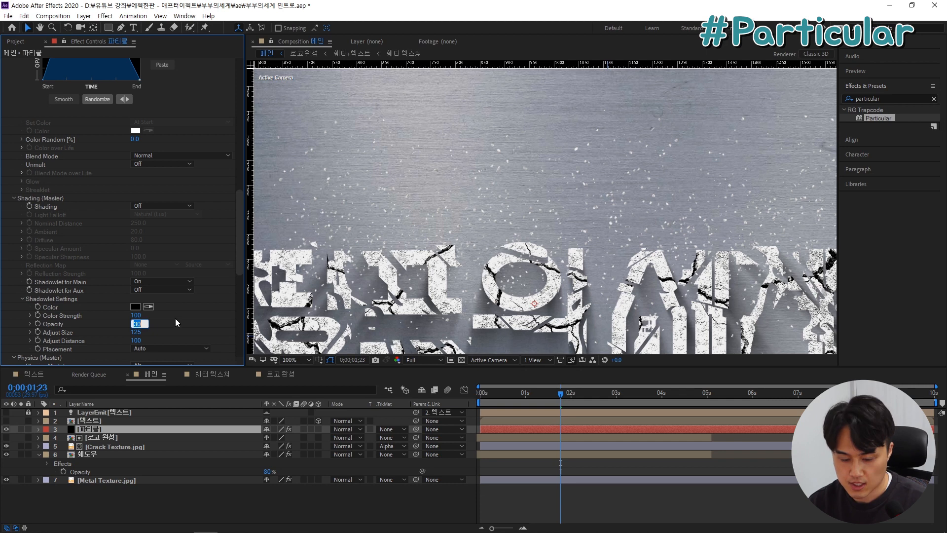
{"action": "type", "text": "50"}
{"action": "key", "text": "Return"}
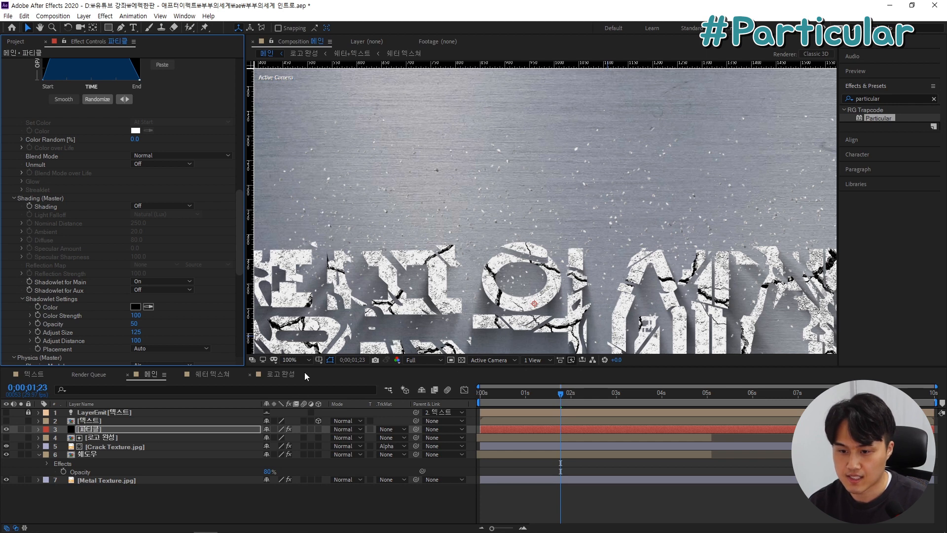
Step: Fit the whole composition in the viewer and play the animation to check the dust with its shadows
{"action": "left_click", "coordinate": [302, 359]}
{"action": "left_click", "coordinate": [309, 184]}
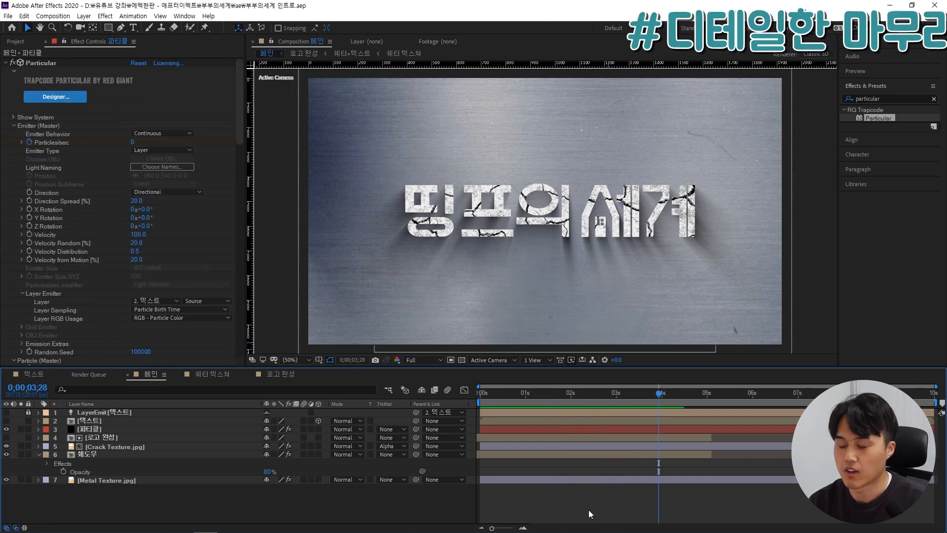
{"action": "key", "text": "space"}
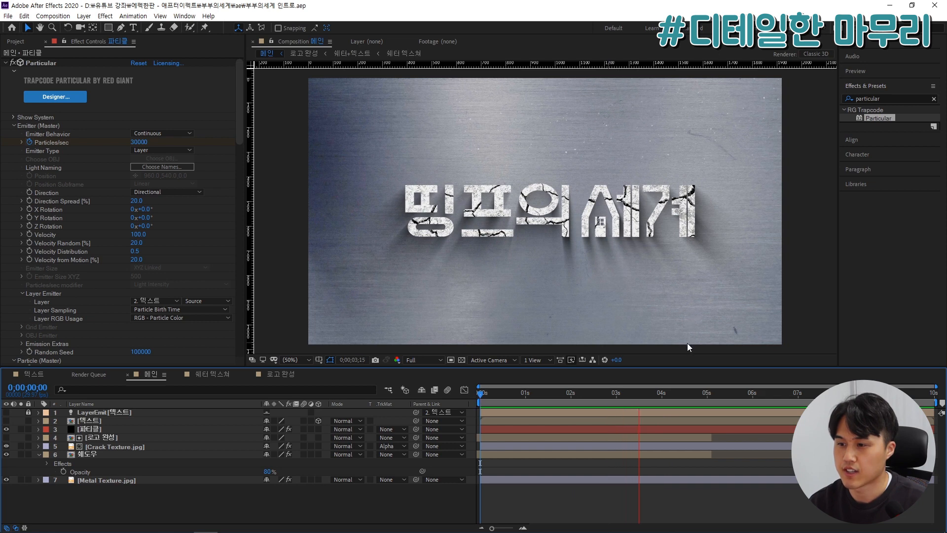
{"action": "key", "text": "space"}
Step: Add a null object to the main composition and parent all unlocked layers, from the text down to Metal Texture.jpg, to it
{"action": "right_click", "coordinate": [135, 509]}
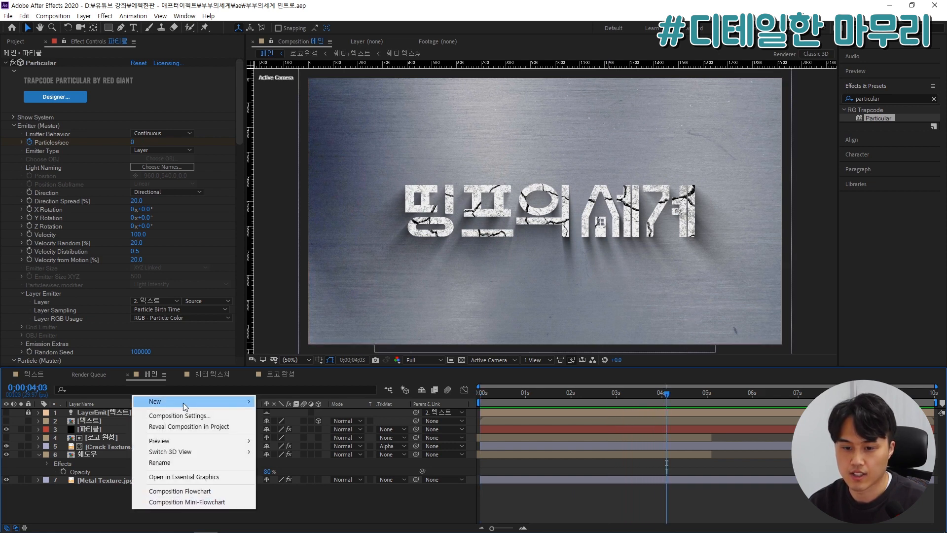
{"action": "mouse_move", "coordinate": [186, 402]}
{"action": "left_click", "coordinate": [288, 455]}
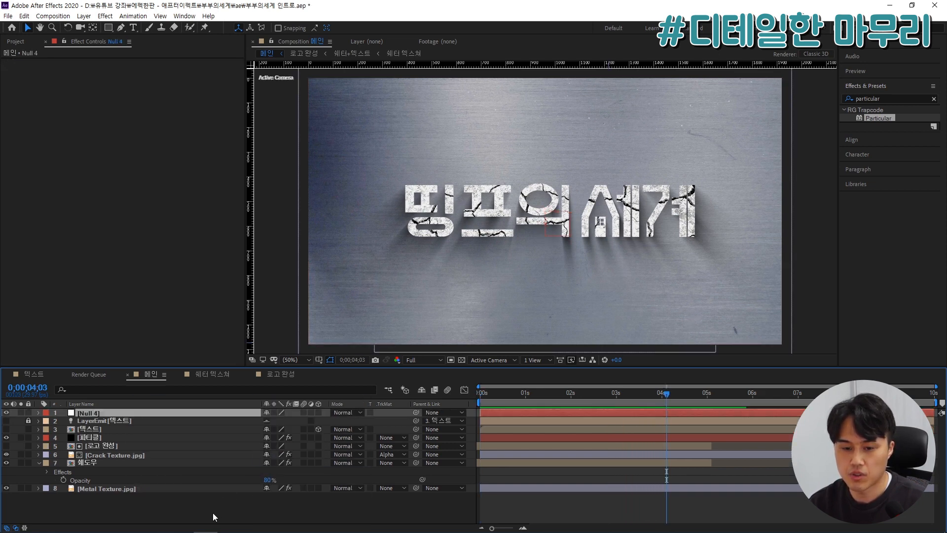
{"action": "left_click_drag", "start_coordinate": [213, 513], "coordinate": [103, 427]}
{"action": "left_click_drag", "start_coordinate": [416, 438], "coordinate": [98, 415]}
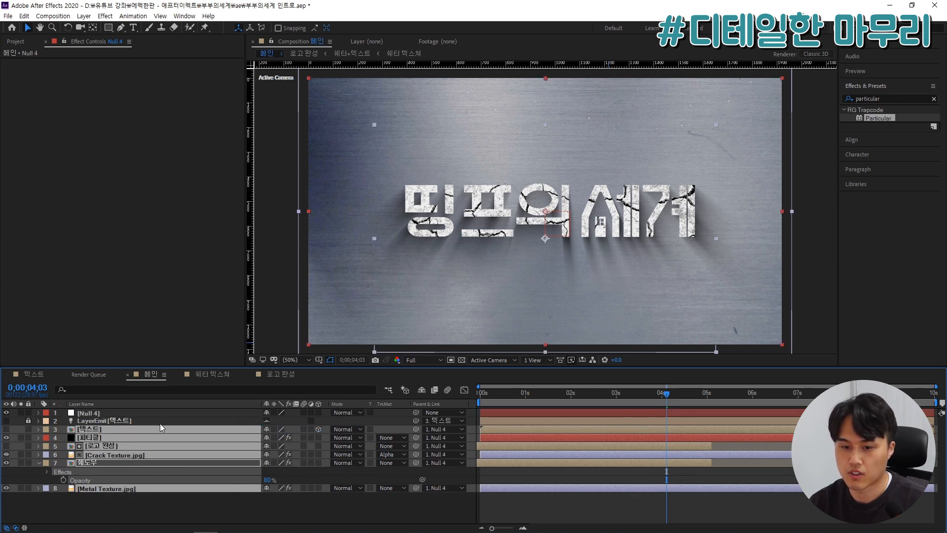
Step: Keyframe the null's Scale at 100% at 0;00;05;00 and 110% at 0;00;00;00
{"action": "left_click", "coordinate": [157, 416]}
{"action": "key", "text": "s"}
{"action": "left_click_drag", "start_coordinate": [700, 395], "coordinate": [707, 396]}
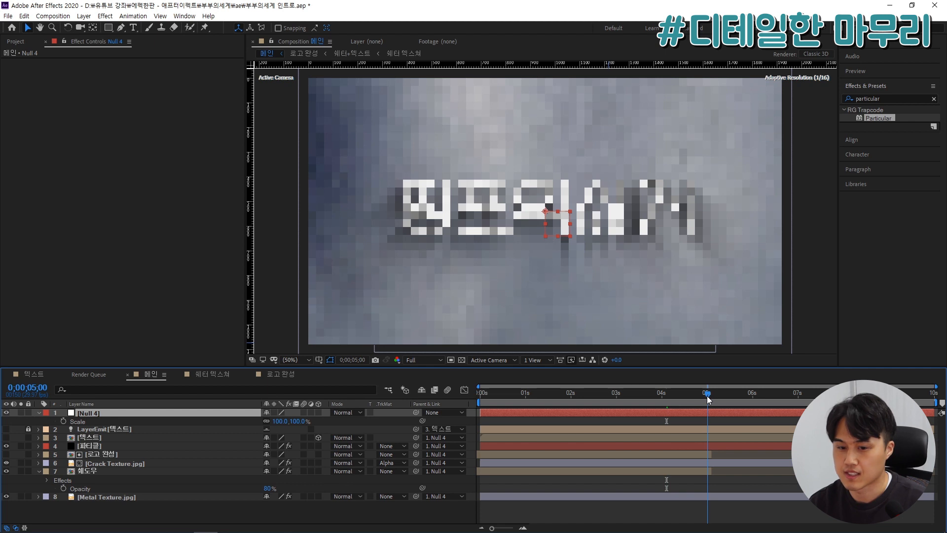
{"action": "left_click", "coordinate": [63, 421]}
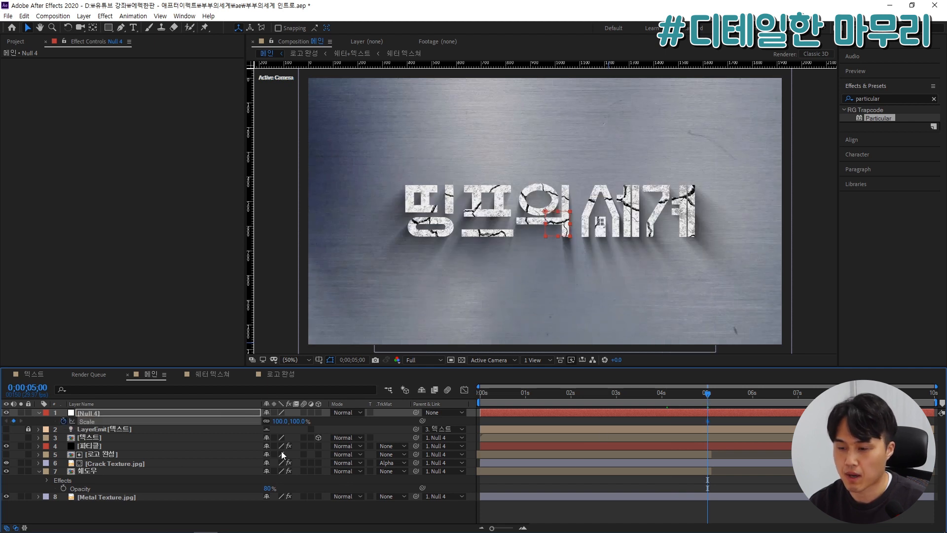
{"action": "left_click_drag", "start_coordinate": [502, 395], "coordinate": [442, 395]}
{"action": "left_click", "coordinate": [297, 421]}
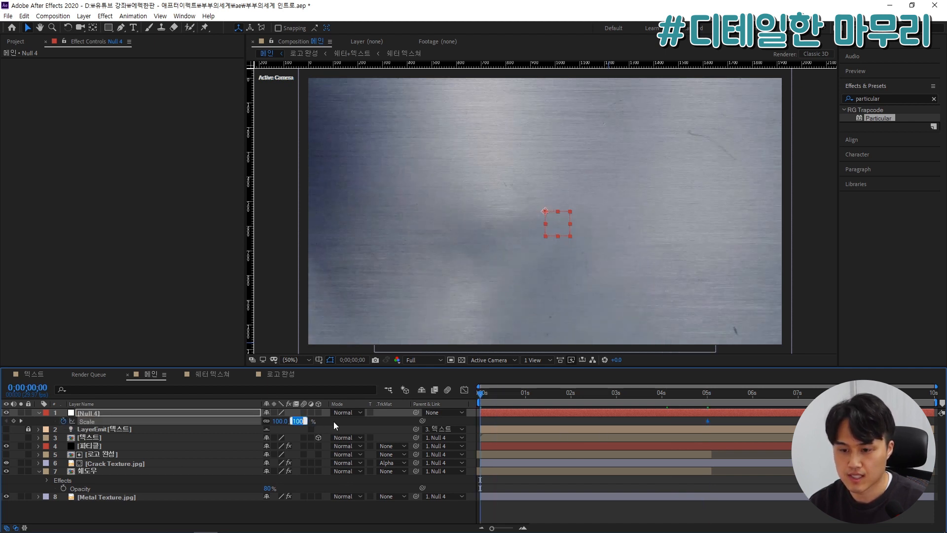
{"action": "type", "text": "110"}
{"action": "key", "text": "Return"}
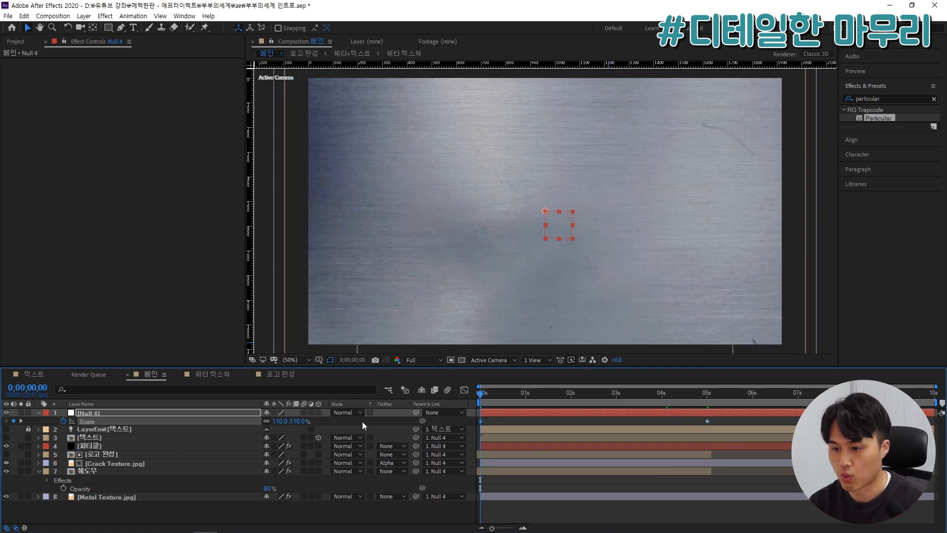
Step: Deselect everything and play the animation from the start to check the null's scale move
{"action": "key", "text": "F2"}
{"action": "key", "text": "space"}
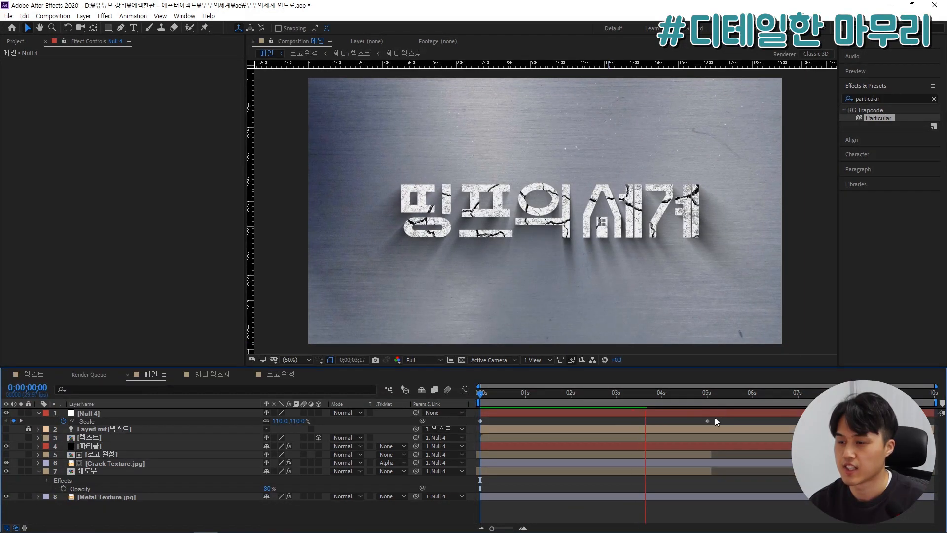
{"action": "key", "text": "space"}
Step: Create a black 1920 x 1080 px solid named 비네팅 in the main composition
{"action": "right_click", "coordinate": [261, 515]}
{"action": "mouse_move", "coordinate": [316, 400]}
{"action": "left_click", "coordinate": [416, 428]}
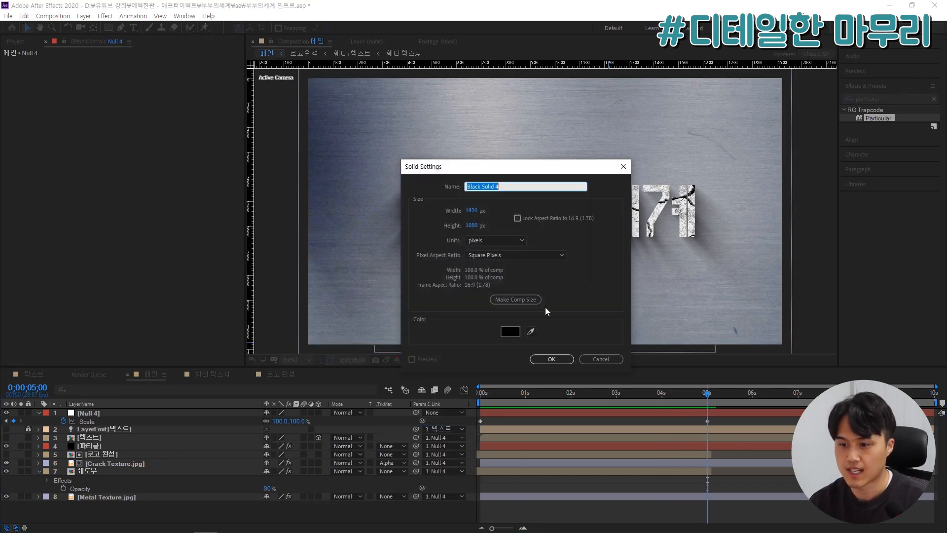
{"action": "type", "text": "ㅂ비네팅"}
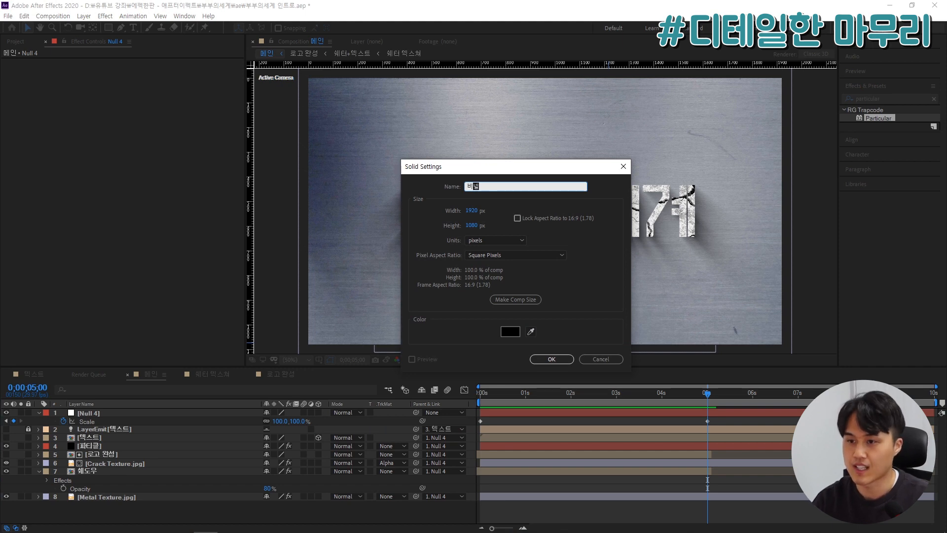
{"action": "key", "text": "Return"}
Step: Add a full-frame elliptical mask to the 비네팅 solid and invert it
{"action": "left_click_drag", "start_coordinate": [108, 28], "coordinate": [131, 52]}
{"action": "double_click", "coordinate": [111, 27]}
{"action": "key", "text": "v"}
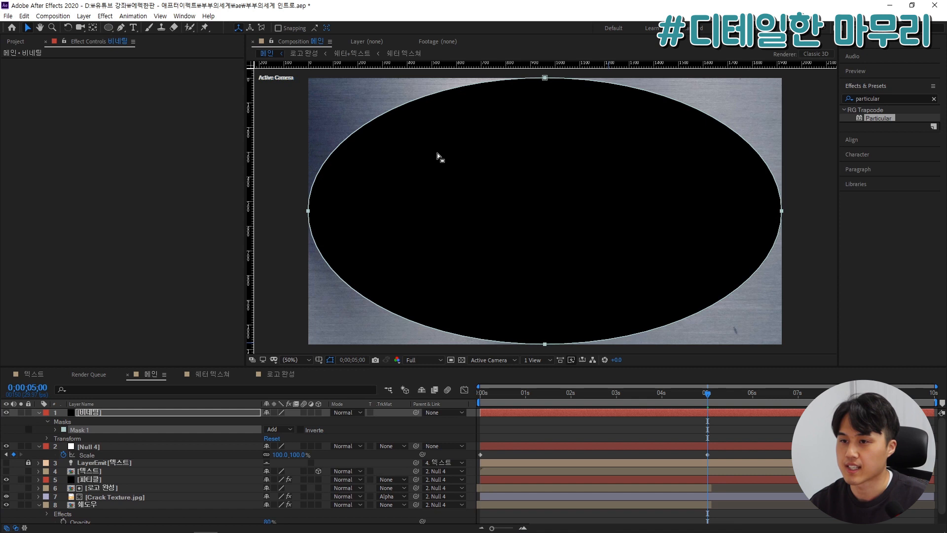
{"action": "left_click", "coordinate": [300, 429]}
Step: Set the vignette mask's Feather to 351 pixels and its Opacity to 42%, and save the project
{"action": "left_click", "coordinate": [54, 429]}
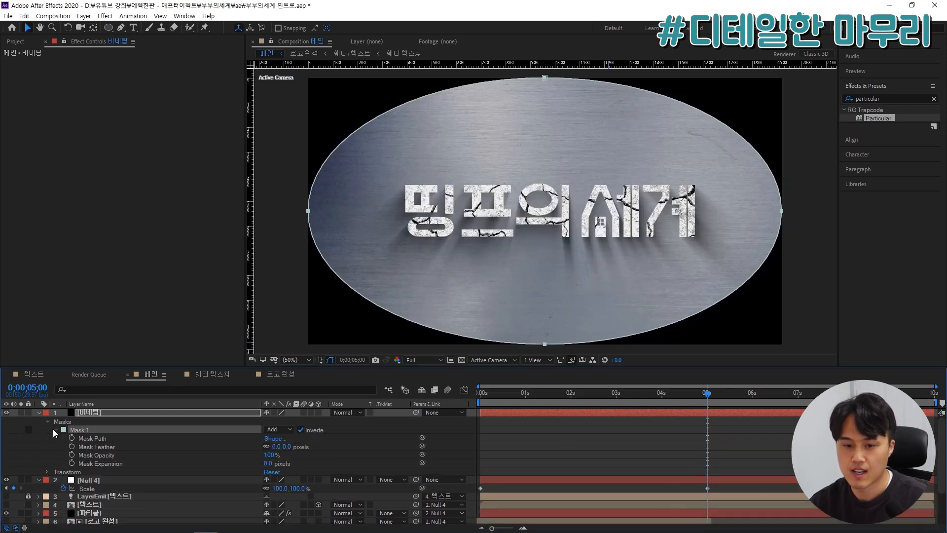
{"action": "left_click_drag", "start_coordinate": [276, 447], "coordinate": [457, 444]}
{"action": "left_click_drag", "start_coordinate": [271, 455], "coordinate": [263, 455]}
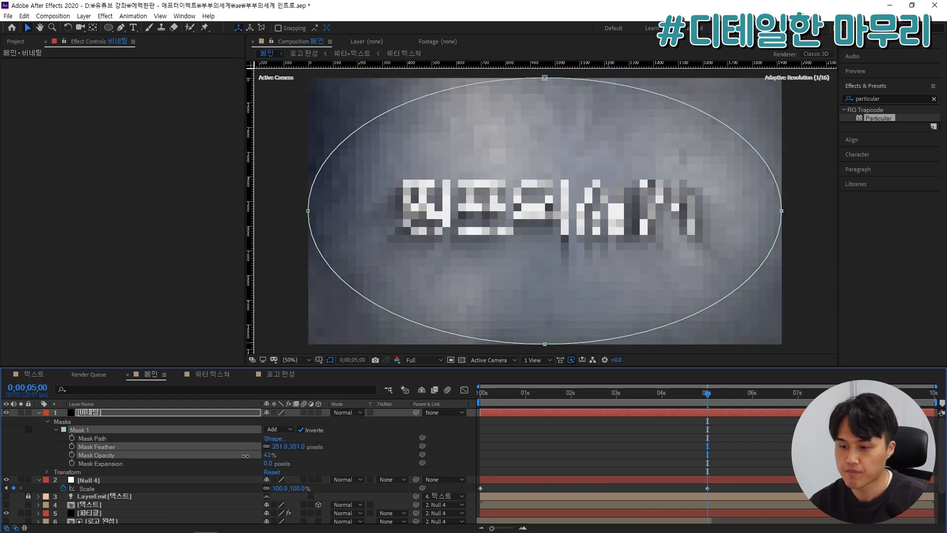
{"action": "left_click", "coordinate": [520, 454]}
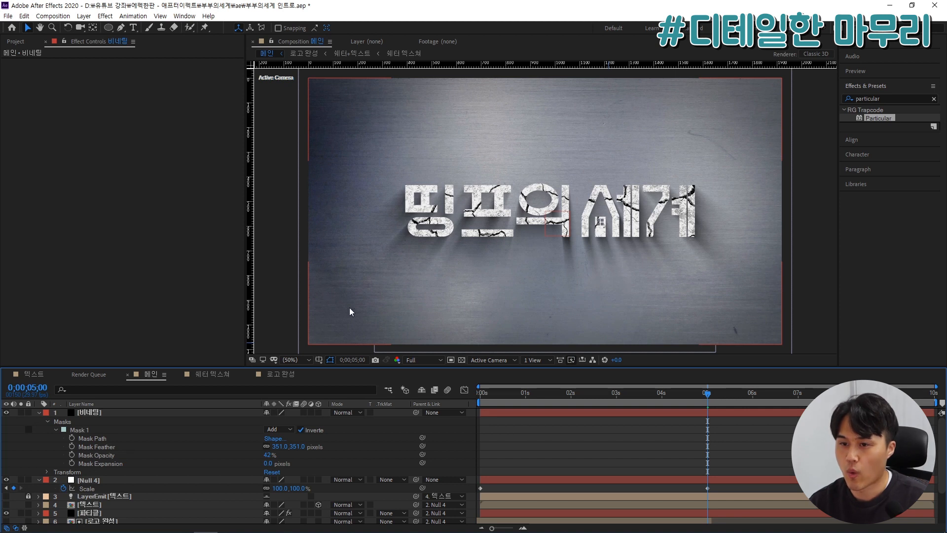
{"action": "key", "text": "ctrl+s"}
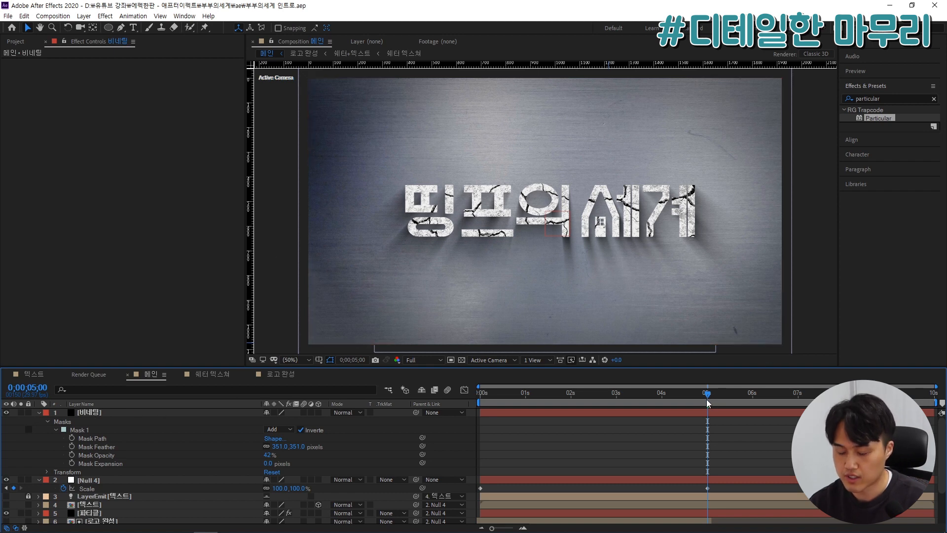
Step: End the work area at 0;00;05;00 and play the finished intro from the start
{"action": "key", "text": "Home"}
{"action": "key", "text": "space"}
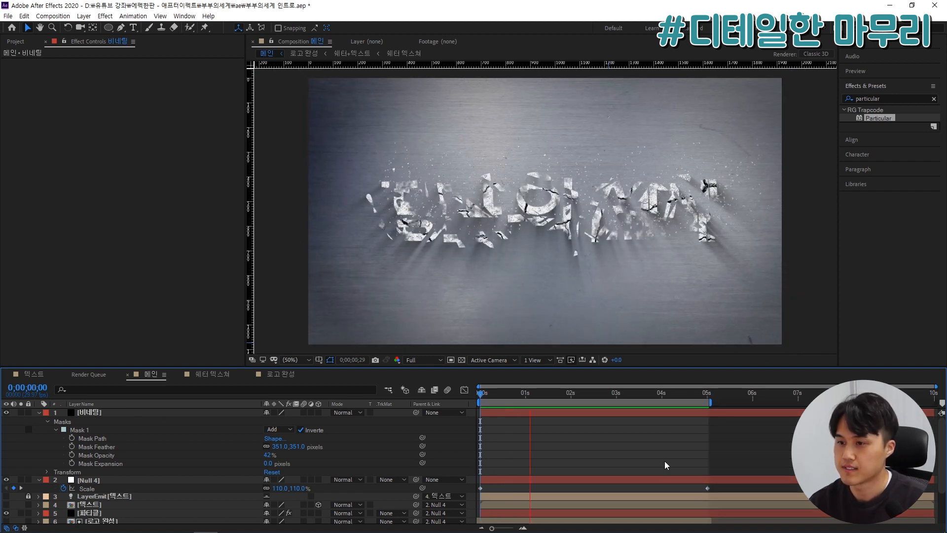